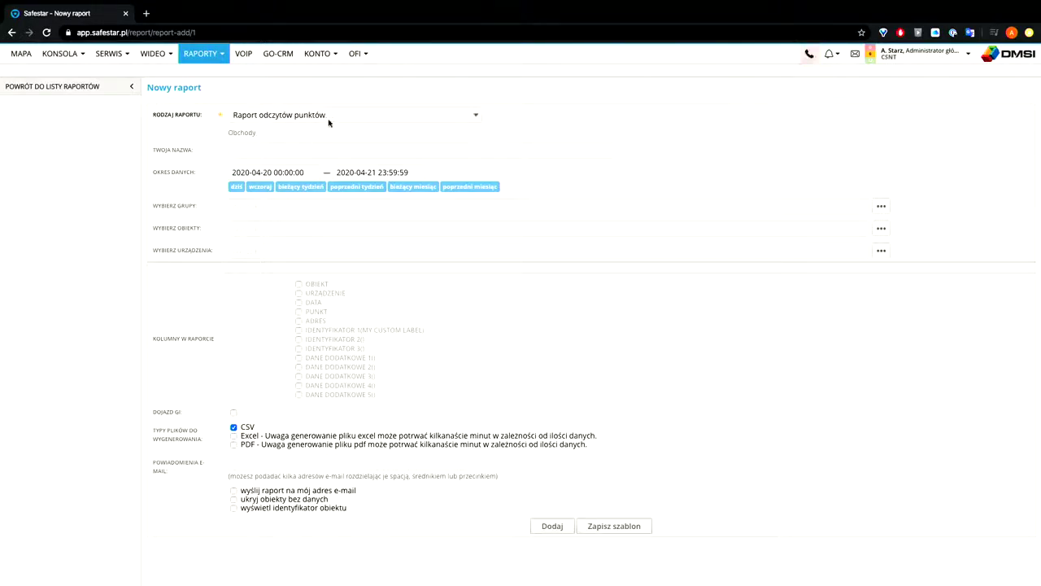
Start a new one-time report and open its Rodzaj raportu type list.
{"action": "left_click", "coordinate": [203, 54]}
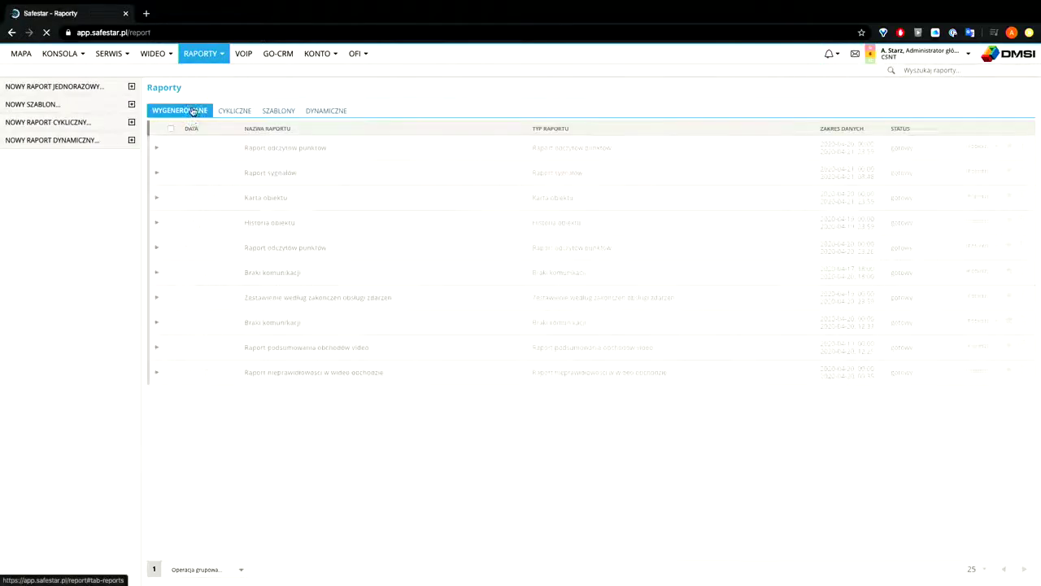
{"action": "left_click", "coordinate": [81, 87]}
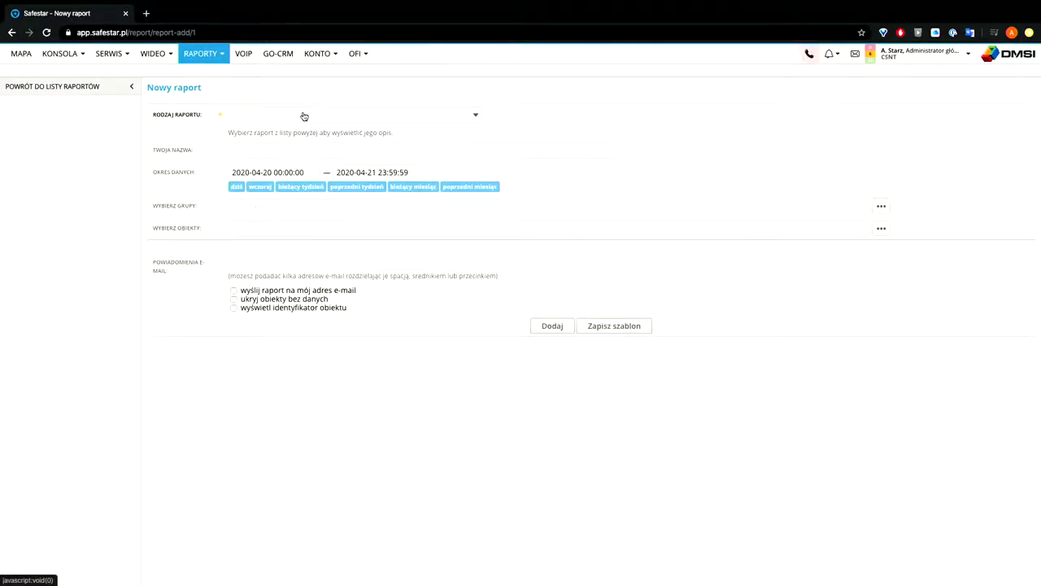
{"action": "left_click", "coordinate": [304, 116]}
Browse the report types without choosing one, then return to the Raporty list.
{"action": "scroll", "coordinate": [321, 201], "scroll_direction": "down", "scroll_amount": 2}
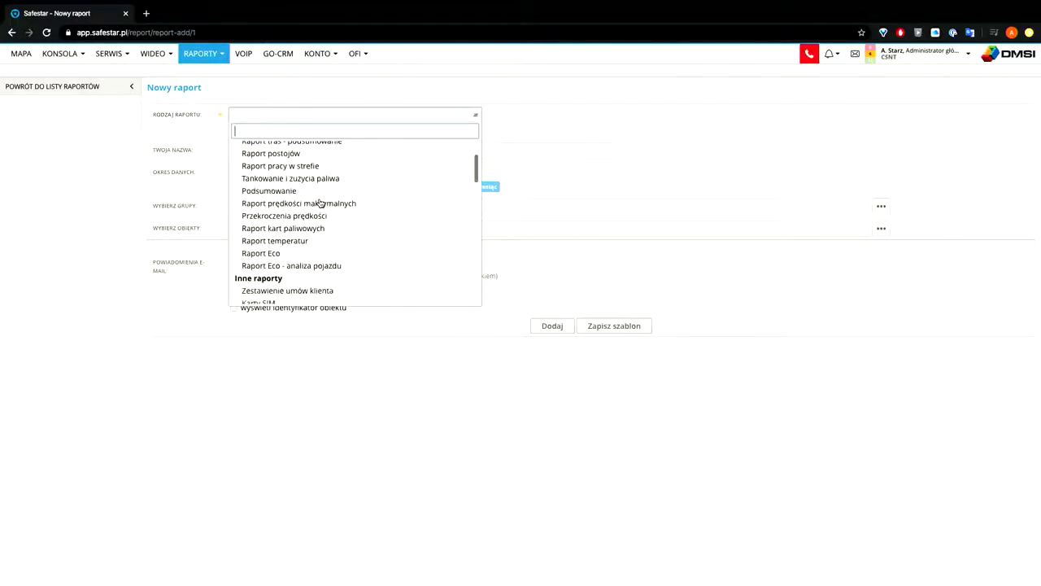
{"action": "scroll", "coordinate": [322, 202], "scroll_direction": "up", "scroll_amount": 3}
{"action": "scroll", "coordinate": [353, 186], "scroll_direction": "down", "scroll_amount": 7}
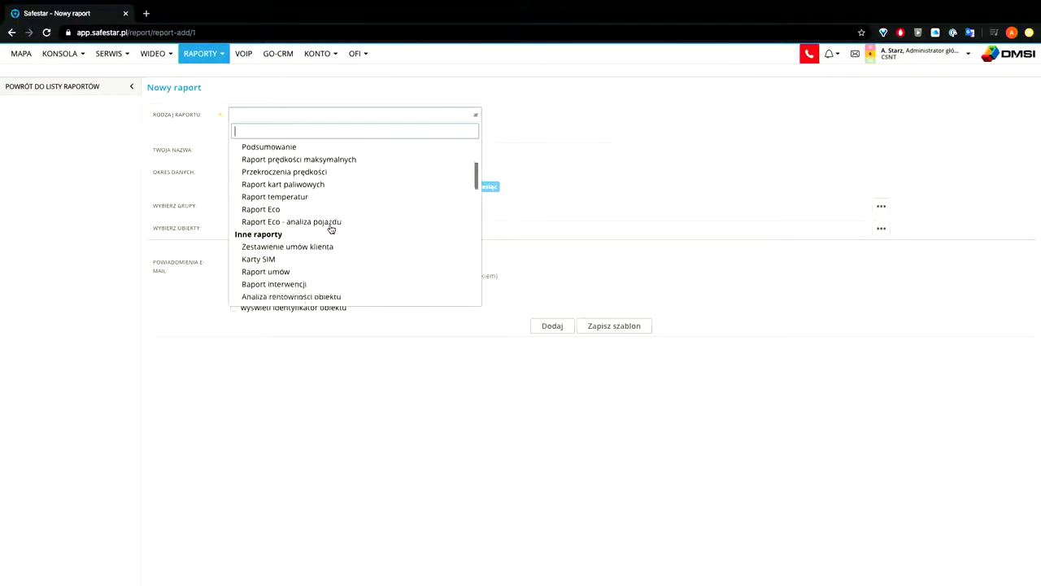
{"action": "scroll", "coordinate": [331, 228], "scroll_direction": "down", "scroll_amount": 3}
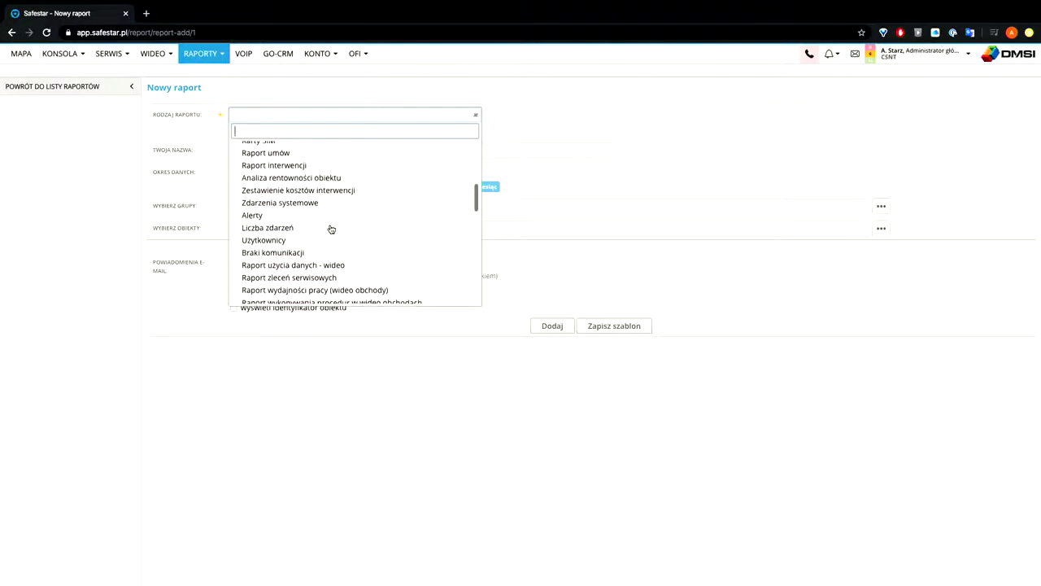
{"action": "scroll", "coordinate": [331, 229], "scroll_direction": "down", "scroll_amount": 1}
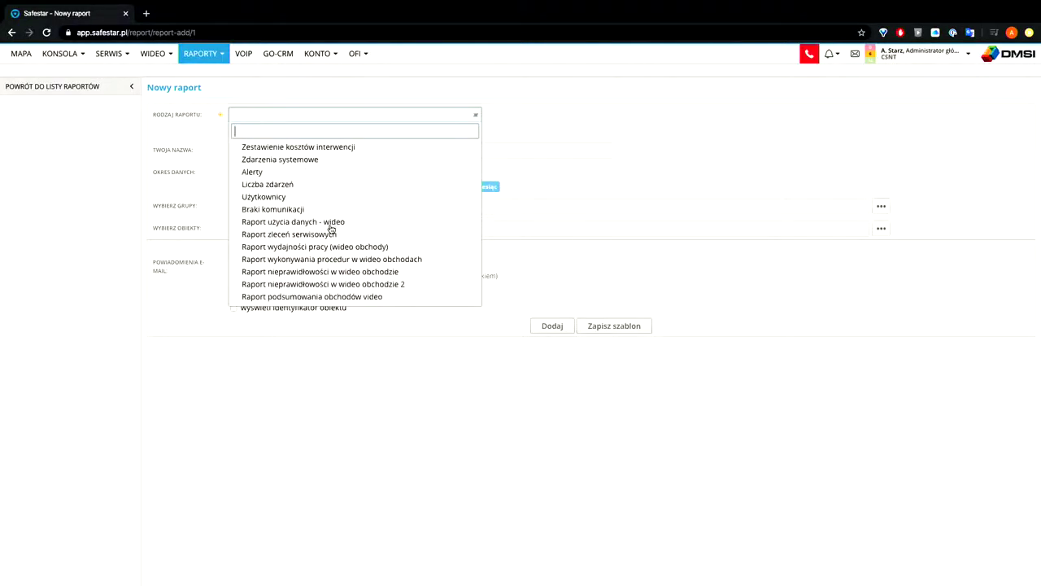
{"action": "scroll", "coordinate": [331, 229], "scroll_direction": "up", "scroll_amount": 10}
{"action": "left_click", "coordinate": [553, 120]}
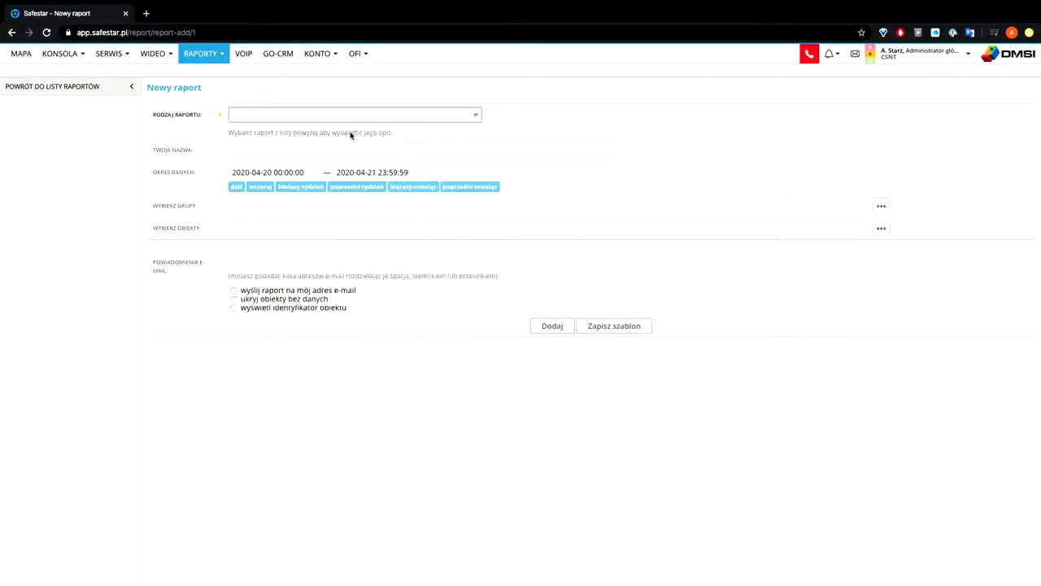
{"action": "left_click", "coordinate": [203, 54]}
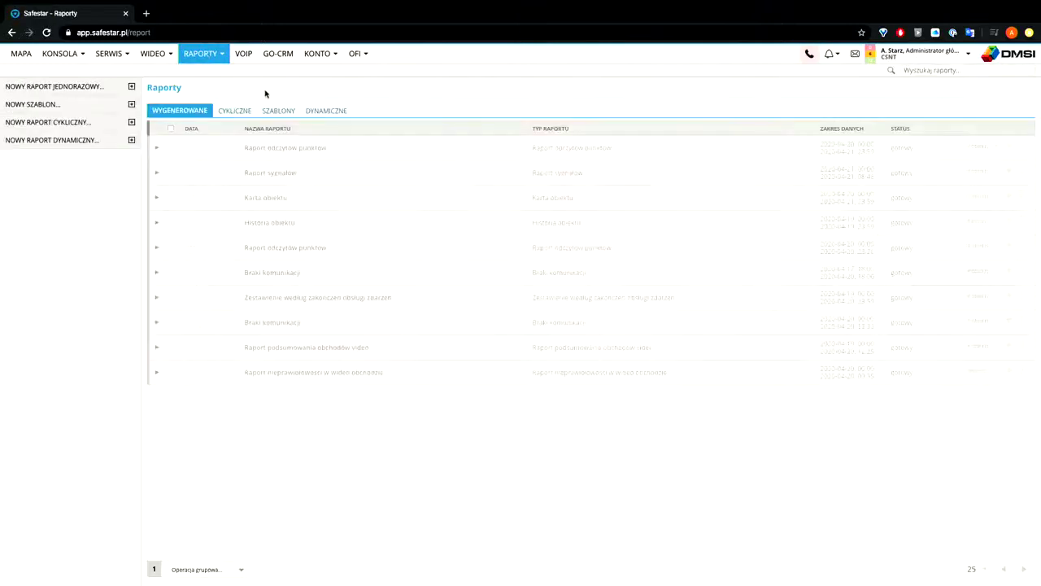
Open the Interwencje template for editing, then come back to the SZABLONY templates list.
{"action": "left_click", "coordinate": [275, 110]}
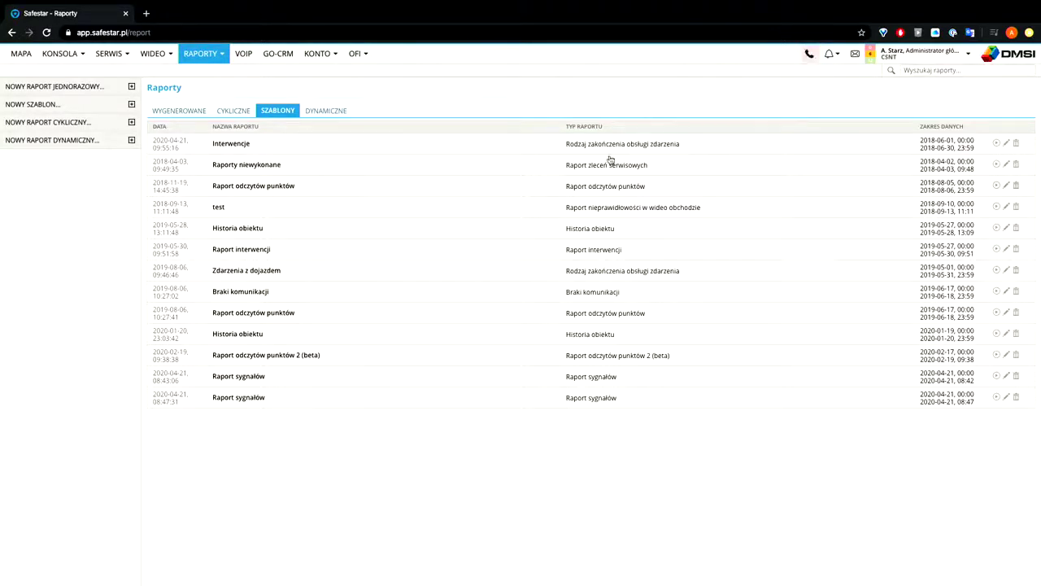
{"action": "left_click", "coordinate": [1006, 143]}
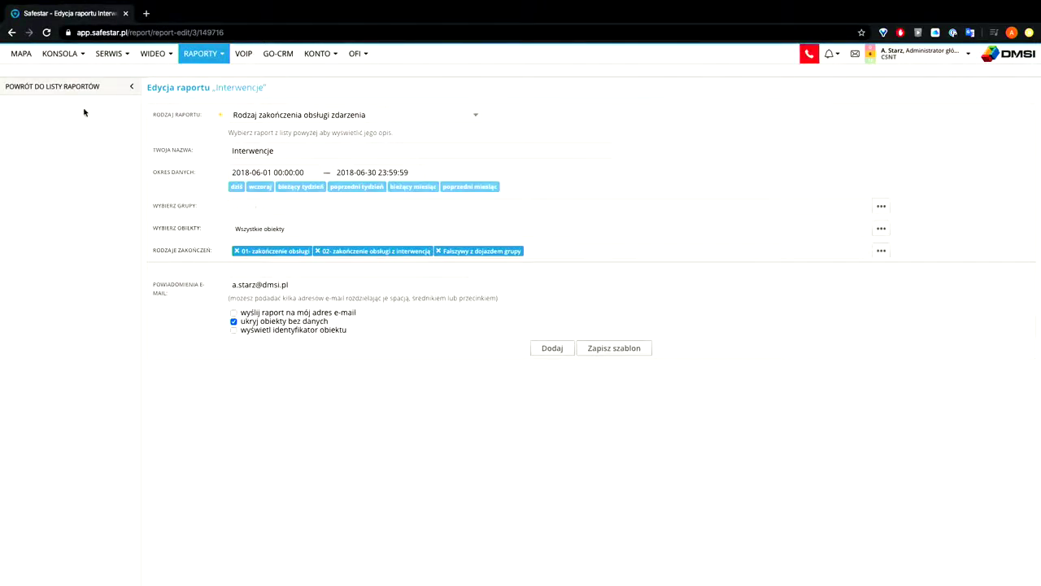
{"action": "left_click", "coordinate": [45, 85]}
{"action": "left_click", "coordinate": [279, 111]}
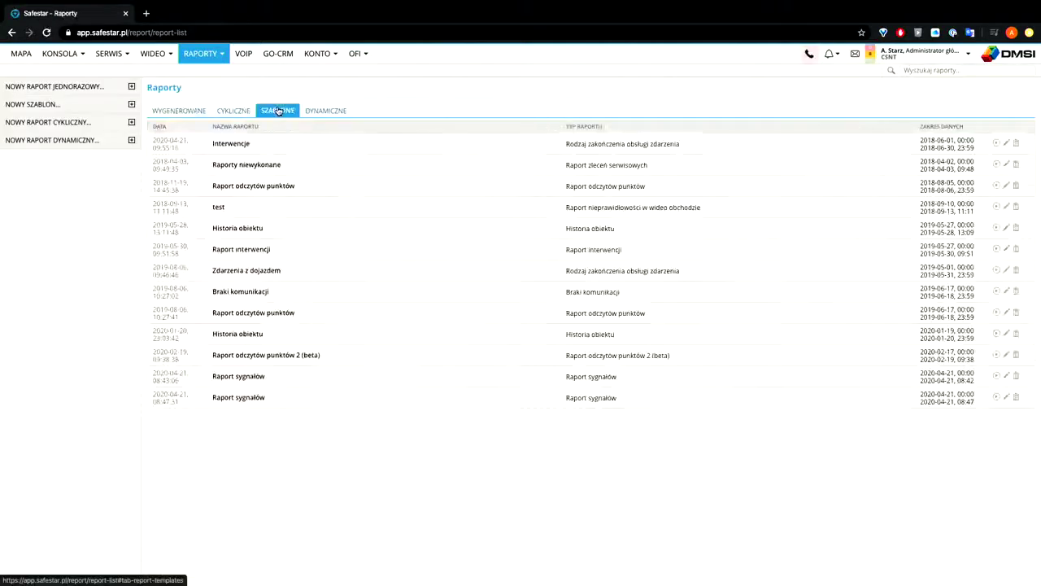
Open the Interwencje generate dialog and try the start and end date calendars.
{"action": "left_click", "coordinate": [997, 143]}
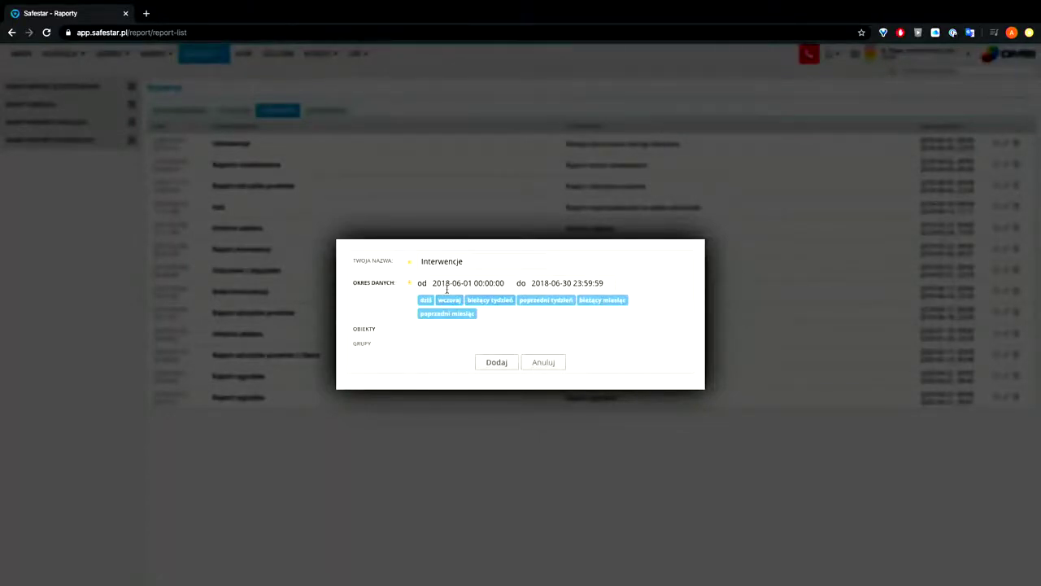
{"action": "left_click", "coordinate": [482, 281]}
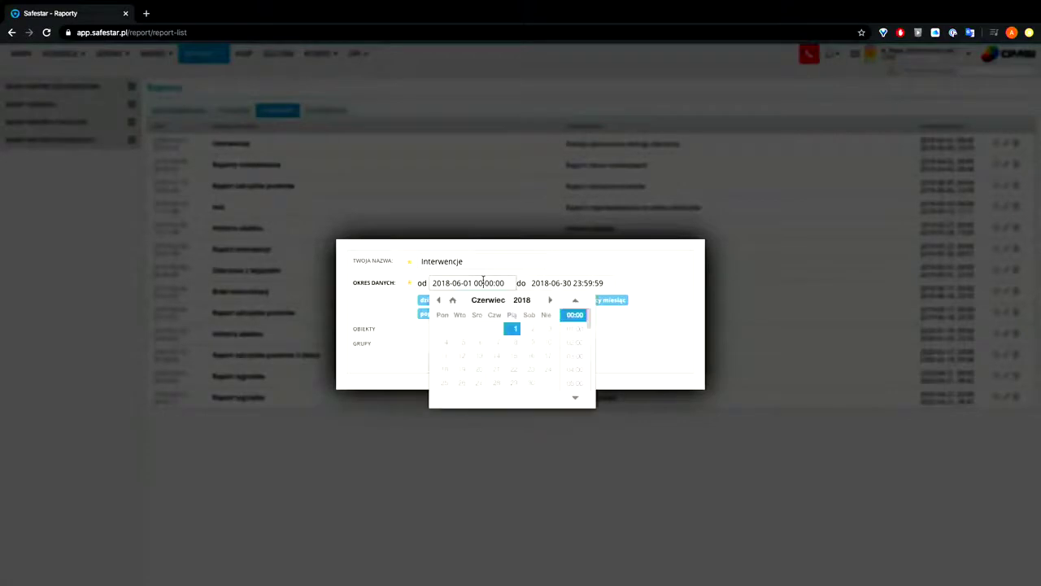
{"action": "left_click", "coordinate": [561, 282]}
{"action": "left_click", "coordinate": [632, 262]}
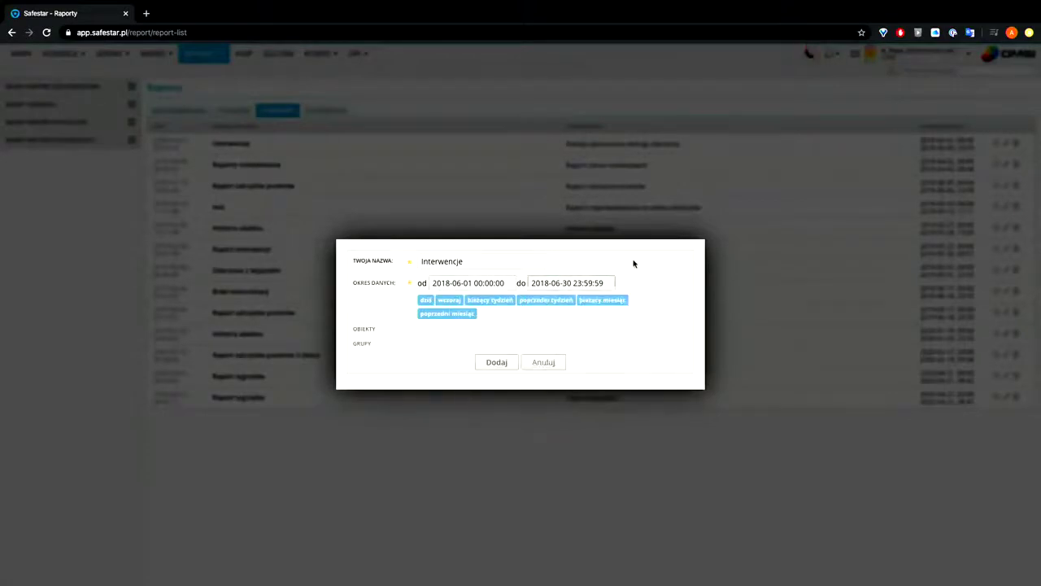
Try the current week, previous week and current month ranges, cancel, and view cyclic reports.
{"action": "left_click", "coordinate": [501, 302]}
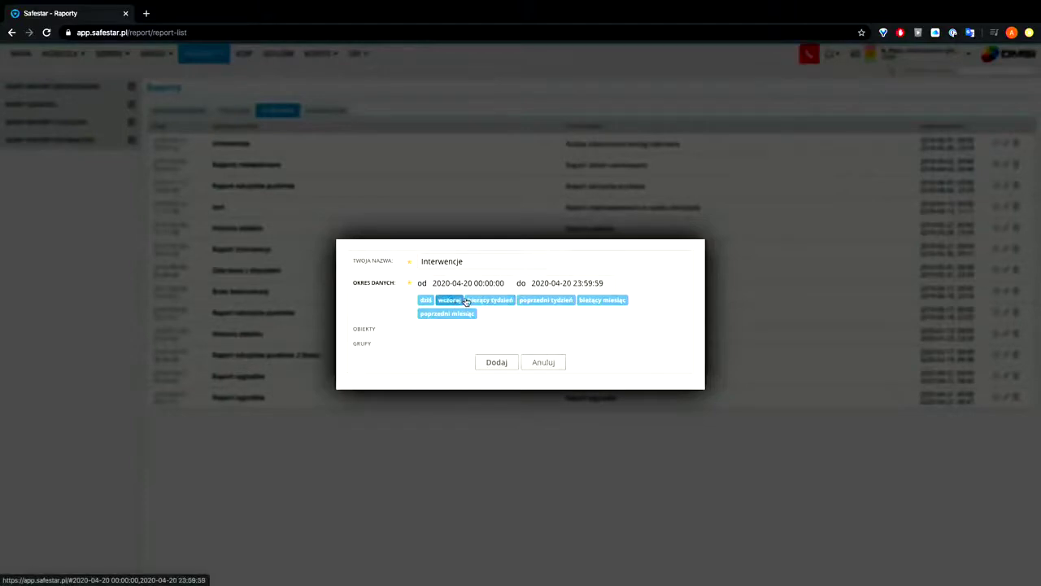
{"action": "left_click", "coordinate": [552, 301]}
{"action": "left_click", "coordinate": [596, 300]}
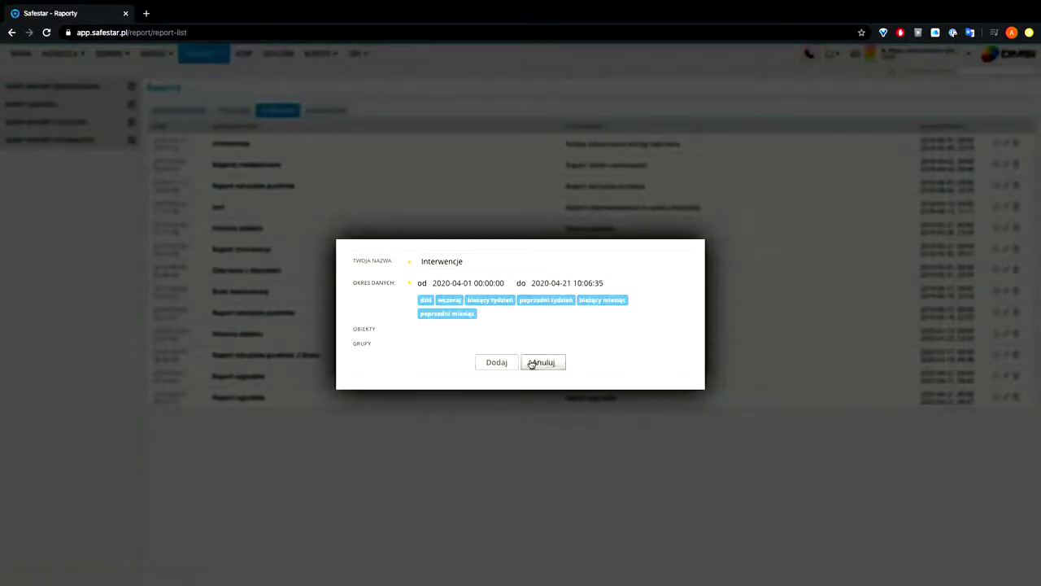
{"action": "left_click", "coordinate": [533, 363]}
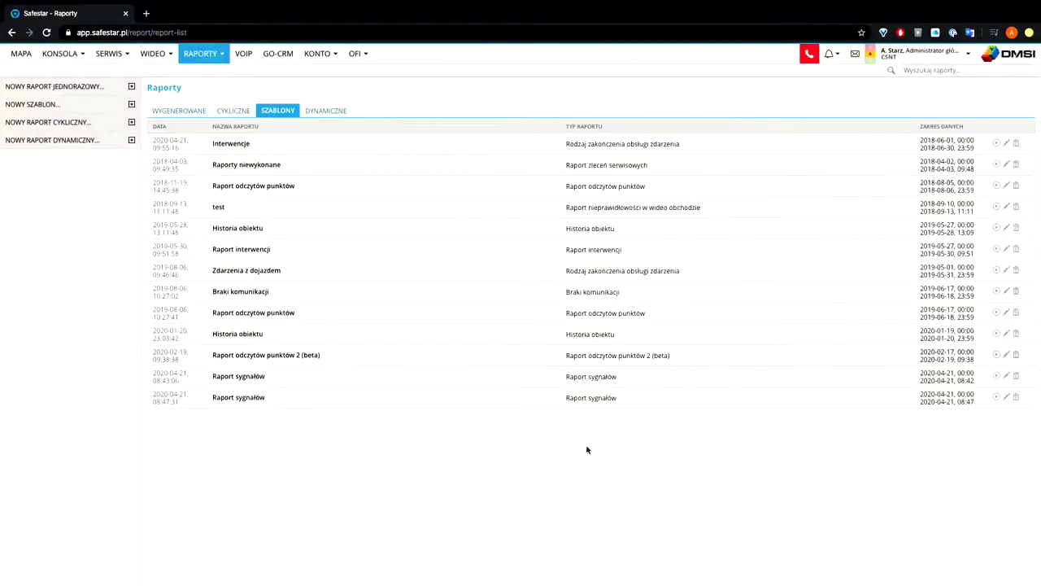
{"action": "left_click", "coordinate": [246, 110]}
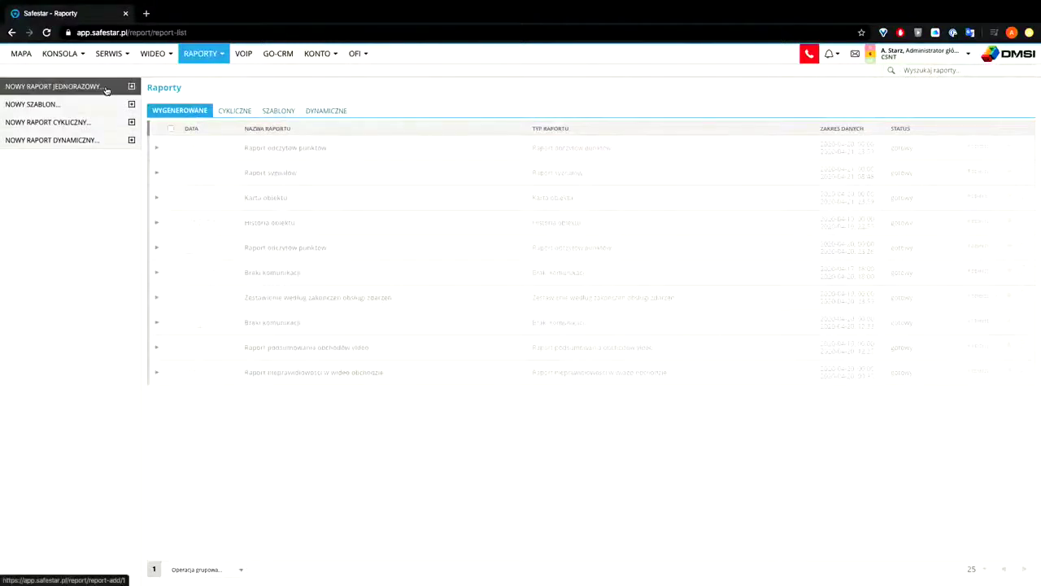
Start a new one-time report and pick 'Historia obiektu' as its type via a 'hist' search.
{"action": "left_click", "coordinate": [107, 87]}
{"action": "left_click", "coordinate": [345, 117]}
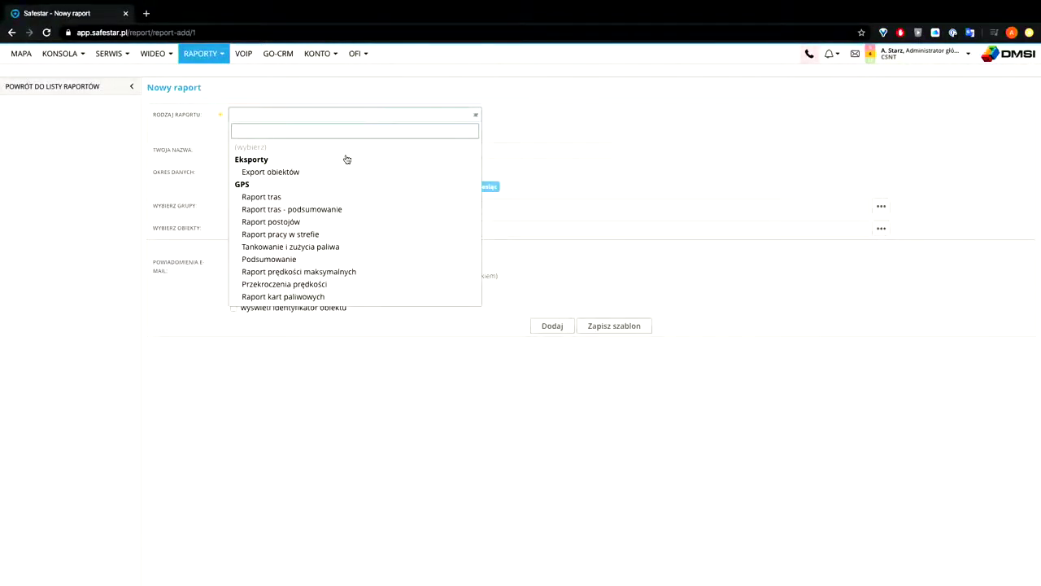
{"action": "type", "text": "hist"}
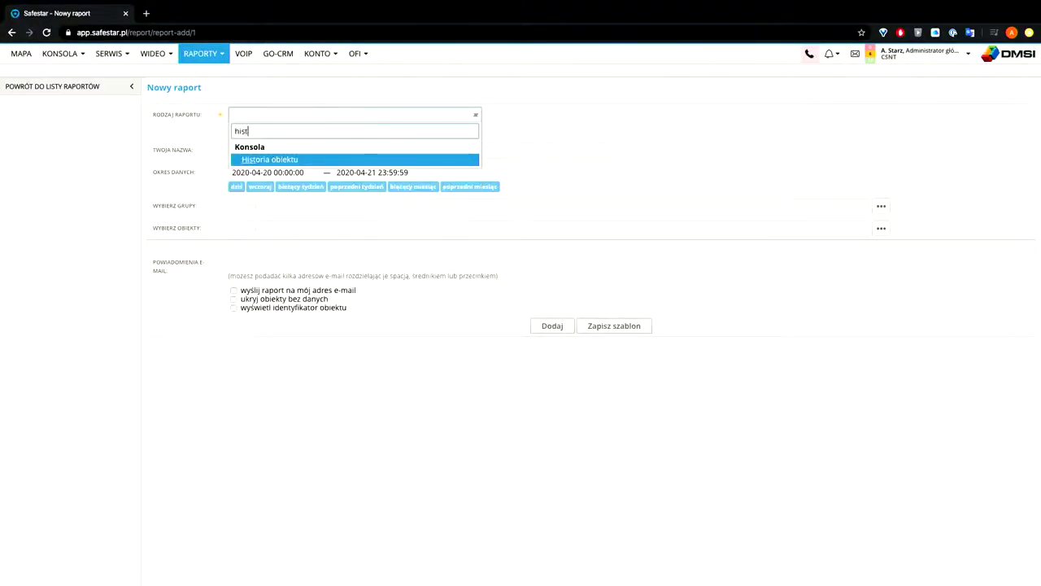
{"action": "left_click", "coordinate": [307, 161]}
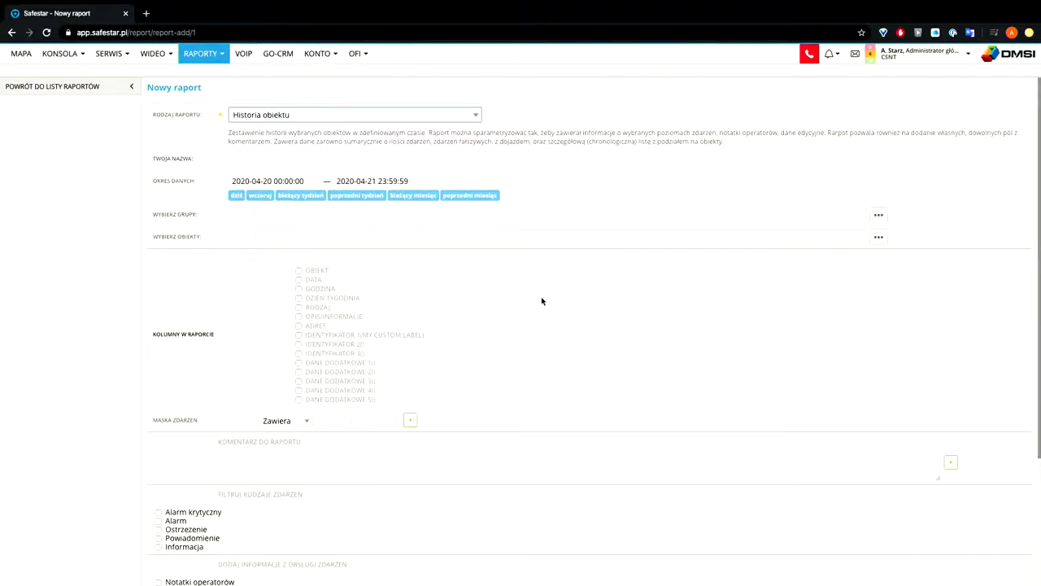
{"action": "scroll", "coordinate": [607, 336], "scroll_direction": "down", "scroll_amount": 1}
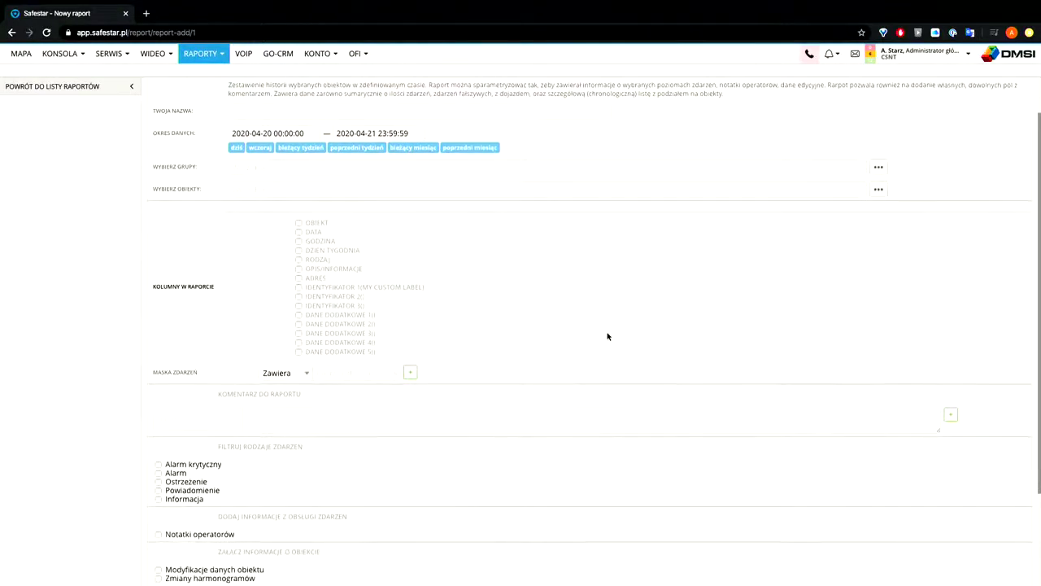
{"action": "scroll", "coordinate": [608, 336], "scroll_direction": "down", "scroll_amount": 1}
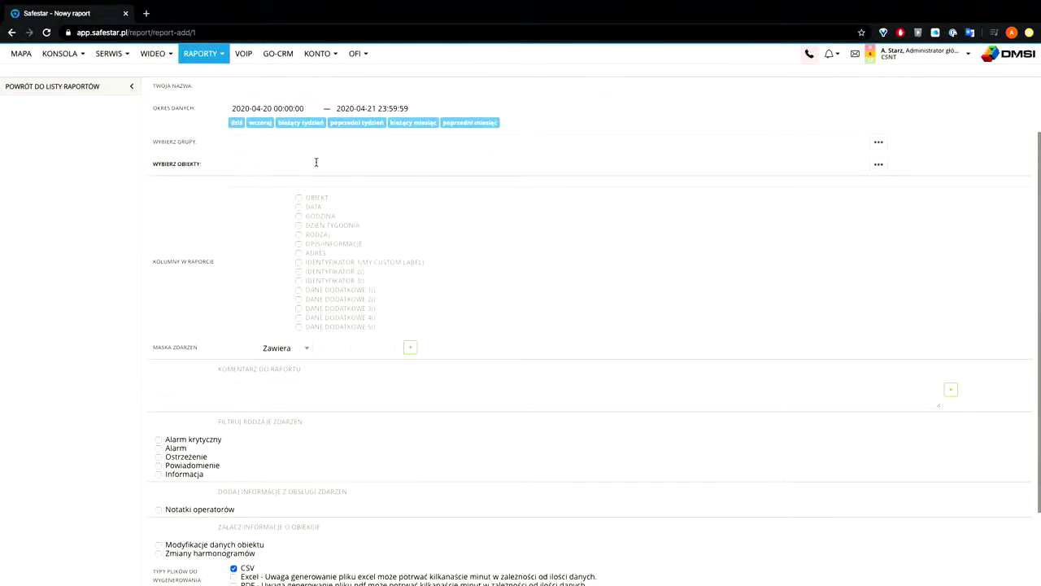
Tick the OBIEKT, DATA, GODZINA, DZIEN TYGODNIA, RODZAJ and OPIS/INFORMACJE report columns.
{"action": "scroll", "coordinate": [446, 292], "scroll_direction": "down", "scroll_amount": 2}
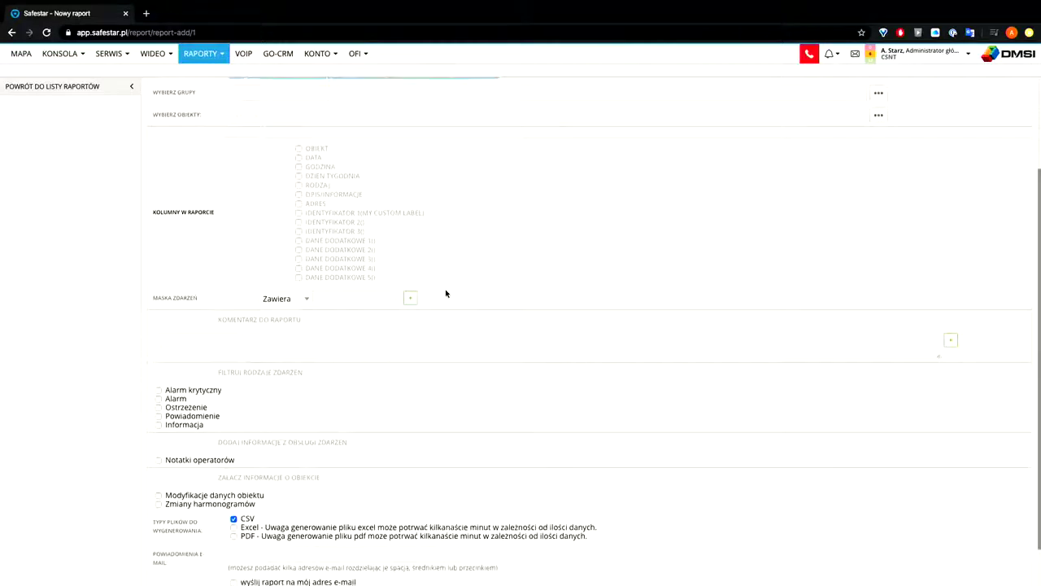
{"action": "left_click", "coordinate": [298, 149]}
{"action": "left_click", "coordinate": [298, 158]}
{"action": "left_click", "coordinate": [298, 167]}
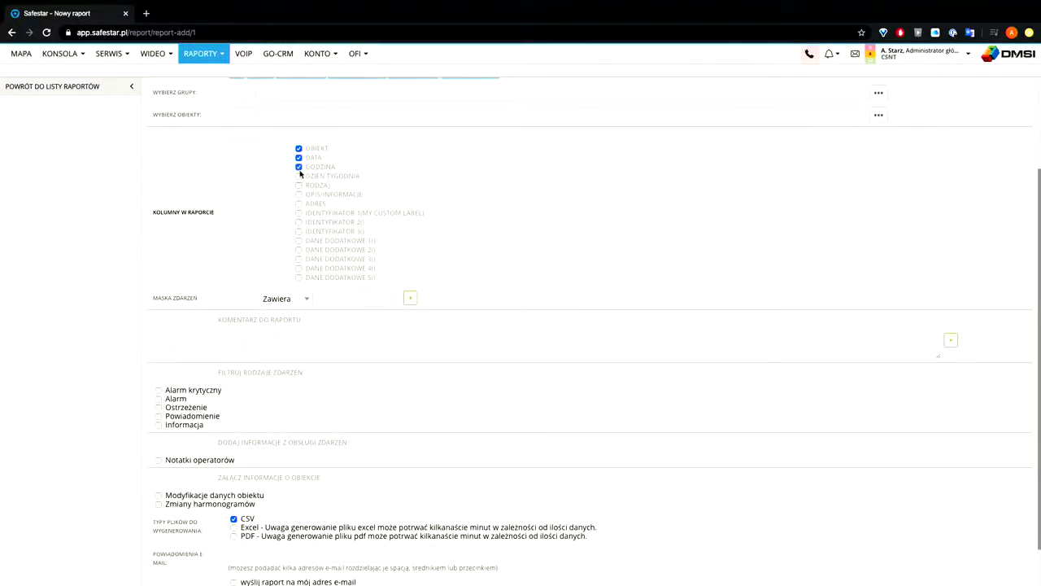
{"action": "left_click", "coordinate": [299, 176]}
{"action": "left_click", "coordinate": [299, 186]}
{"action": "left_click", "coordinate": [299, 194]}
{"action": "scroll", "coordinate": [305, 246], "scroll_direction": "down", "scroll_amount": 2}
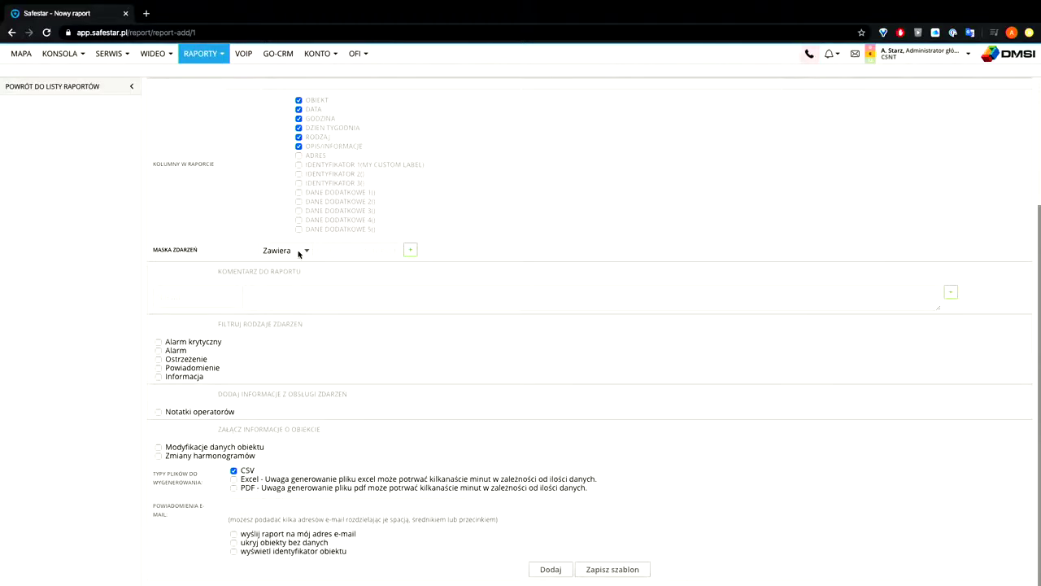
Try a Zawiera event-mask condition 'Brak zasilania', then clear it.
{"action": "left_click", "coordinate": [298, 252]}
{"action": "left_click", "coordinate": [326, 250]}
{"action": "type", "text": "Brak zaqsi"}
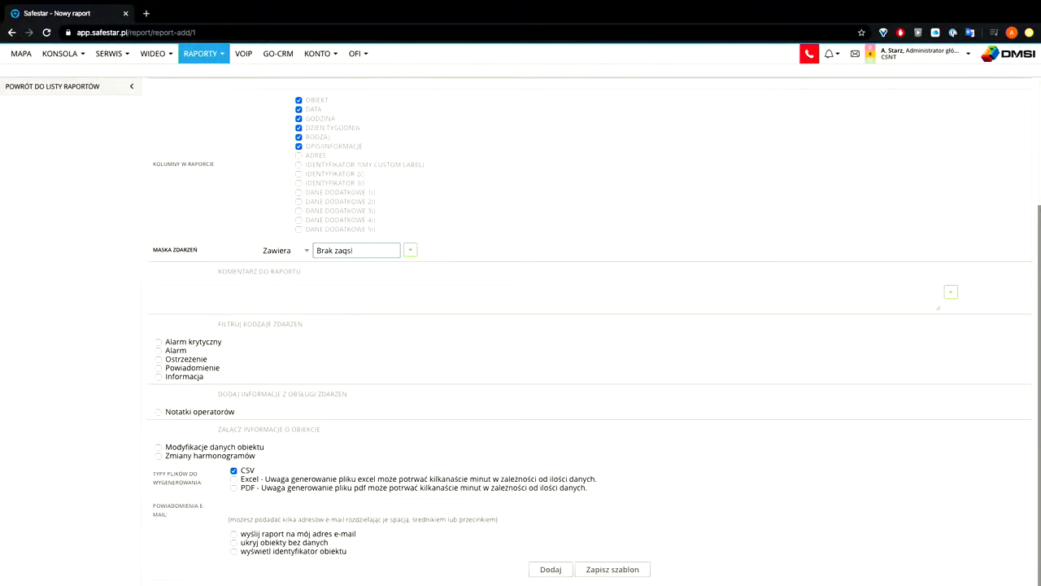
{"action": "key", "text": "BackSpace"}
{"action": "key", "text": "BackSpace"}
{"action": "type", "text": "silania"}
{"action": "key", "text": "BackSpace"}
{"action": "key", "text": "BackSpace"}
{"action": "key", "text": "BackSpace"}
{"action": "key", "text": "BackSpace"}
{"action": "key", "text": "BackSpace"}
{"action": "key", "text": "BackSpace"}
{"action": "key", "text": "BackSpace"}
{"action": "key", "text": "BackSpace"}
{"action": "key", "text": "BackSpace"}
{"action": "key", "text": "BackSpace"}
{"action": "key", "text": "BackSpace"}
{"action": "key", "text": "BackSpace"}
{"action": "key", "text": "BackSpace"}
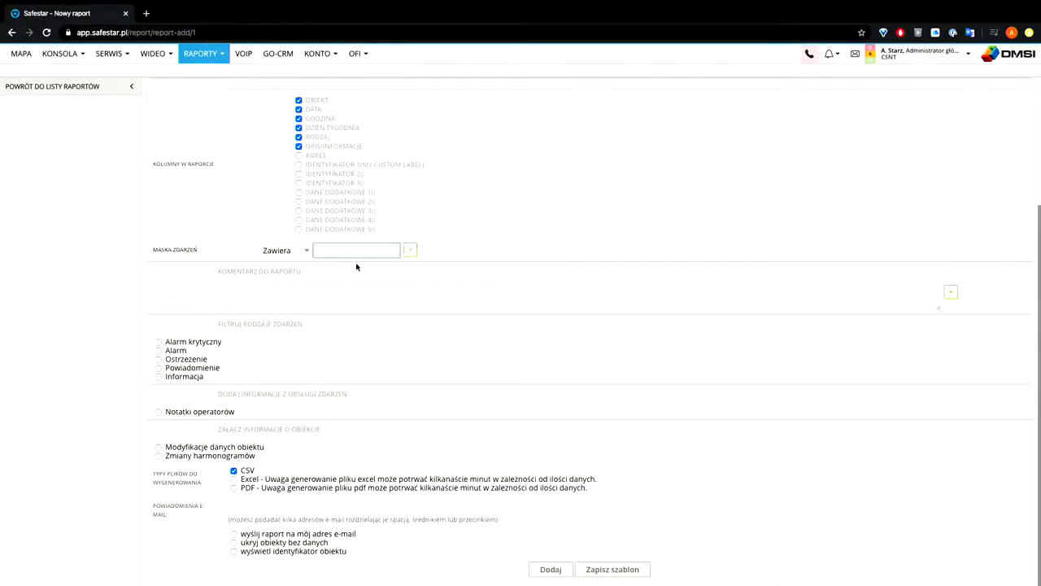
Add a second mask row and set the conditions to 'Uzbrojenie' and 'Rozbrojenie'.
{"action": "left_click", "coordinate": [410, 252]}
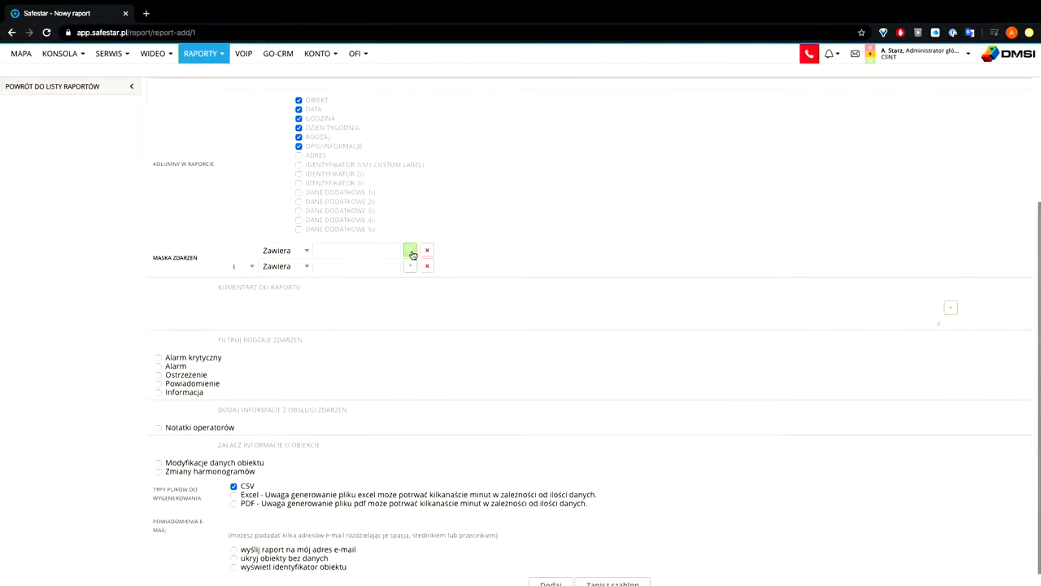
{"action": "left_click", "coordinate": [334, 250]}
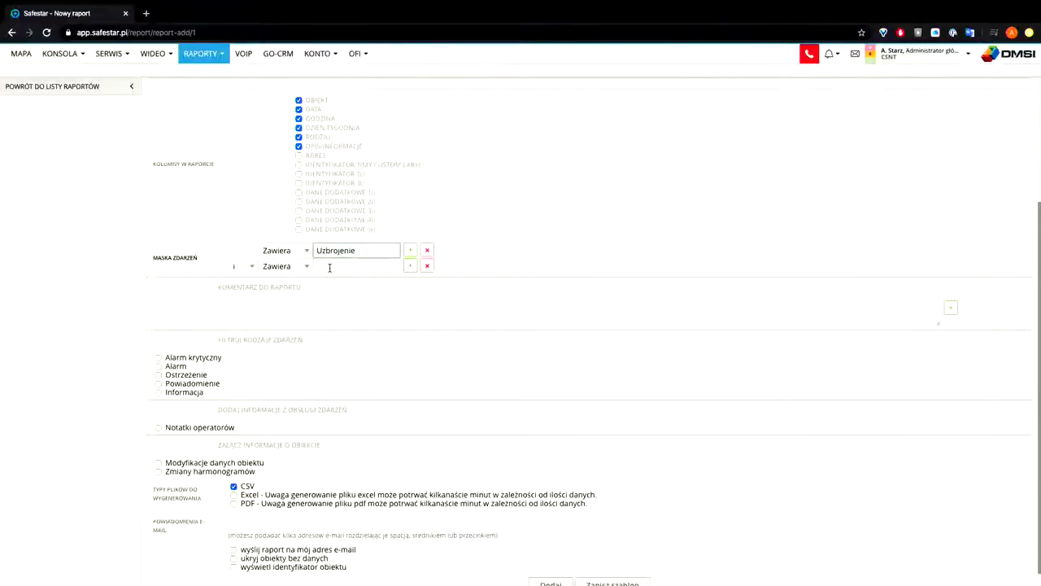
{"action": "left_click", "coordinate": [329, 267]}
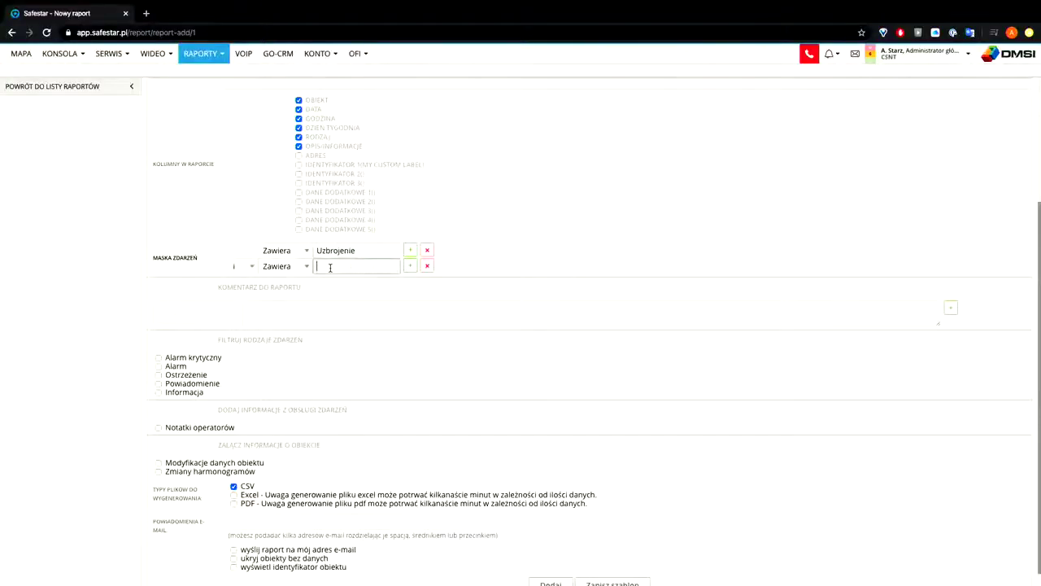
{"action": "type", "text": "Rozbrojenni"}
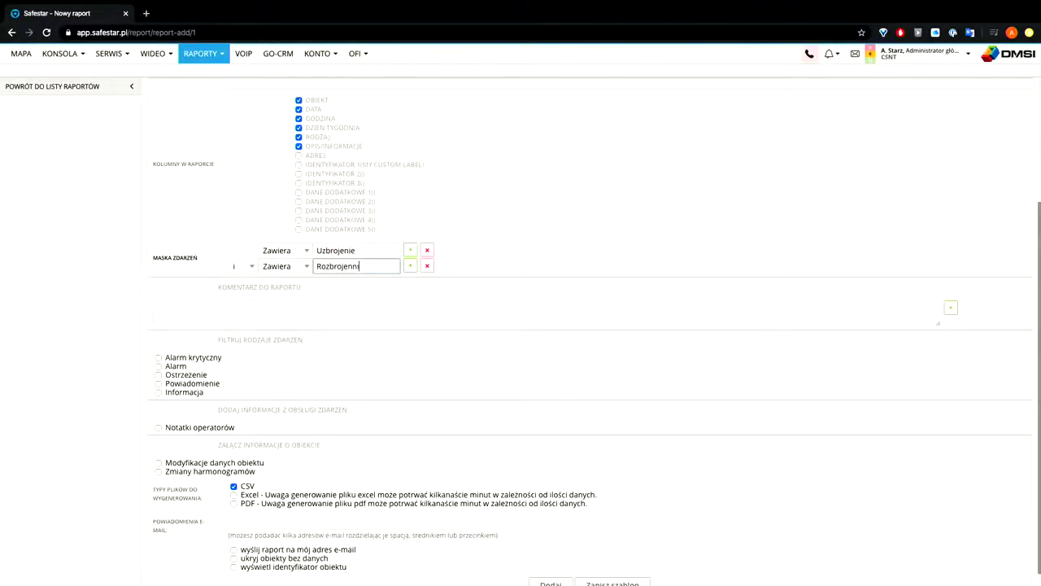
{"action": "key", "text": "BackSpace"}
{"action": "type", "text": "ie"}
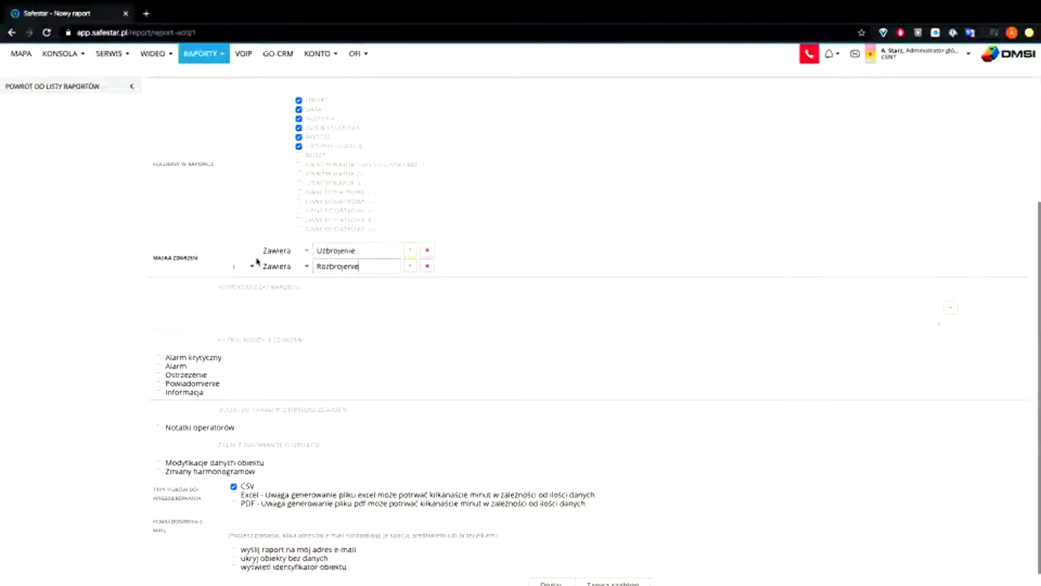
Join the 'Rozbrojenie' mask condition to 'Uzbrojenie' with lub instead of i.
{"action": "left_click", "coordinate": [254, 267]}
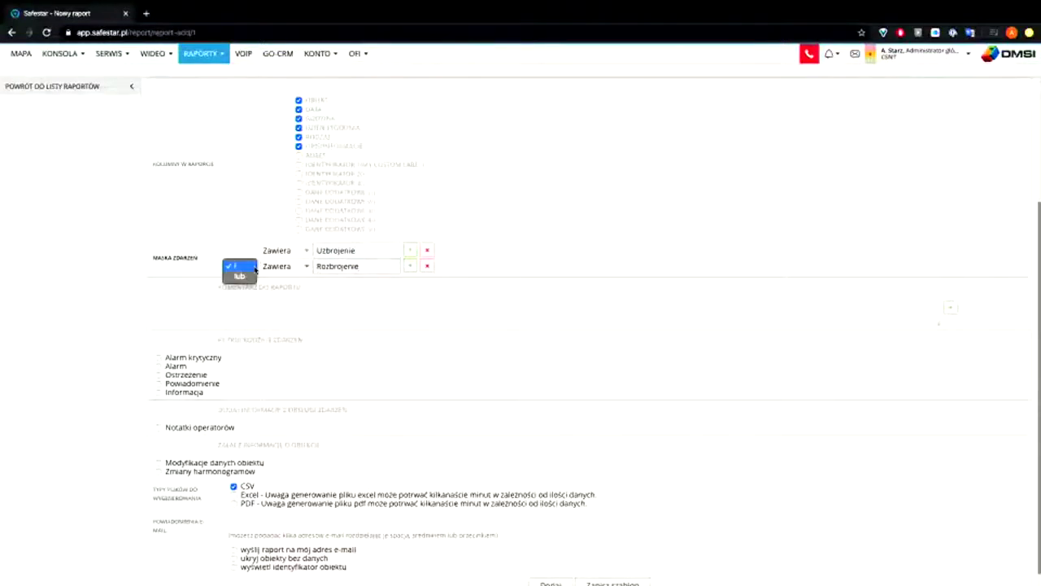
{"action": "left_click", "coordinate": [252, 266]}
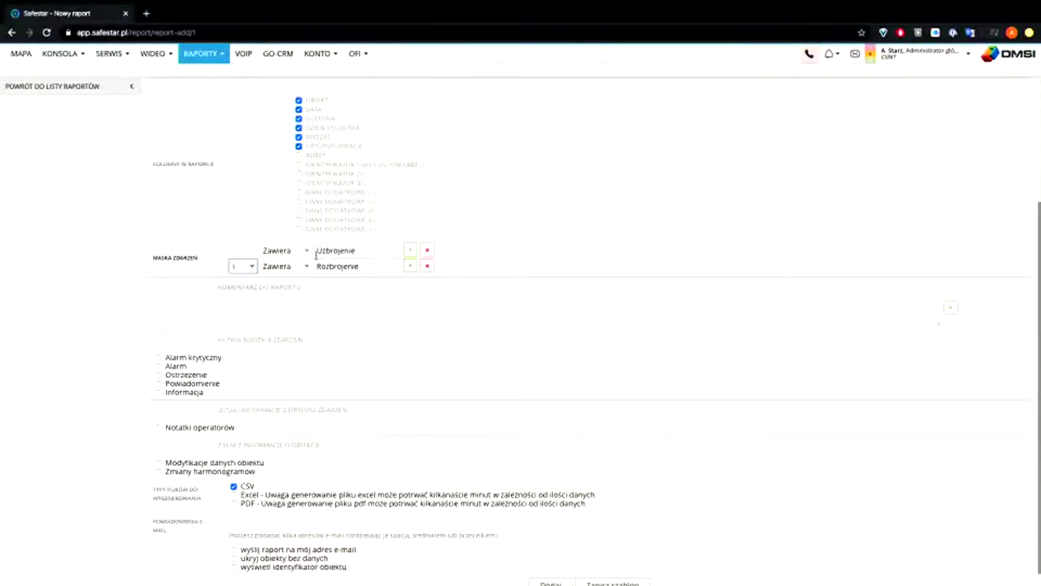
{"action": "left_click", "coordinate": [370, 253]}
{"action": "left_click", "coordinate": [376, 266]}
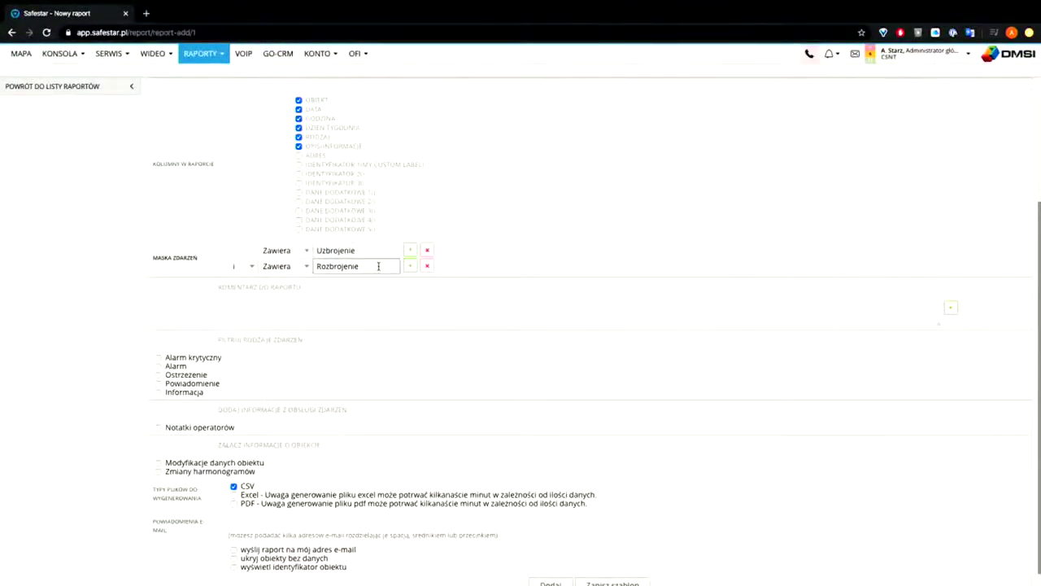
{"action": "left_click", "coordinate": [241, 269]}
{"action": "left_click", "coordinate": [240, 276]}
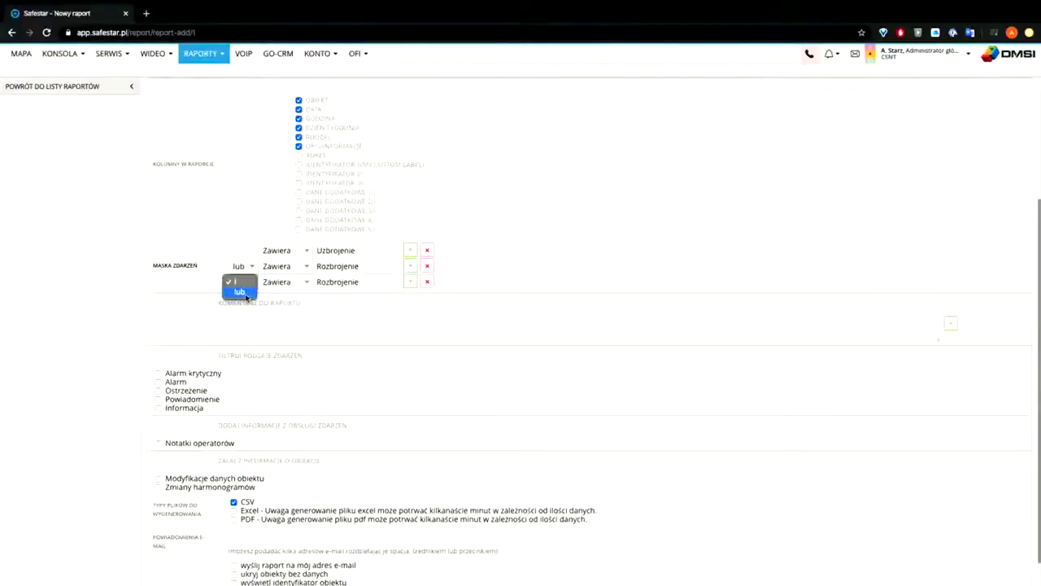
Change the third mask condition's value to 'Alarm', keeping the lub join.
{"action": "left_click", "coordinate": [237, 293]}
{"action": "left_click", "coordinate": [347, 288]}
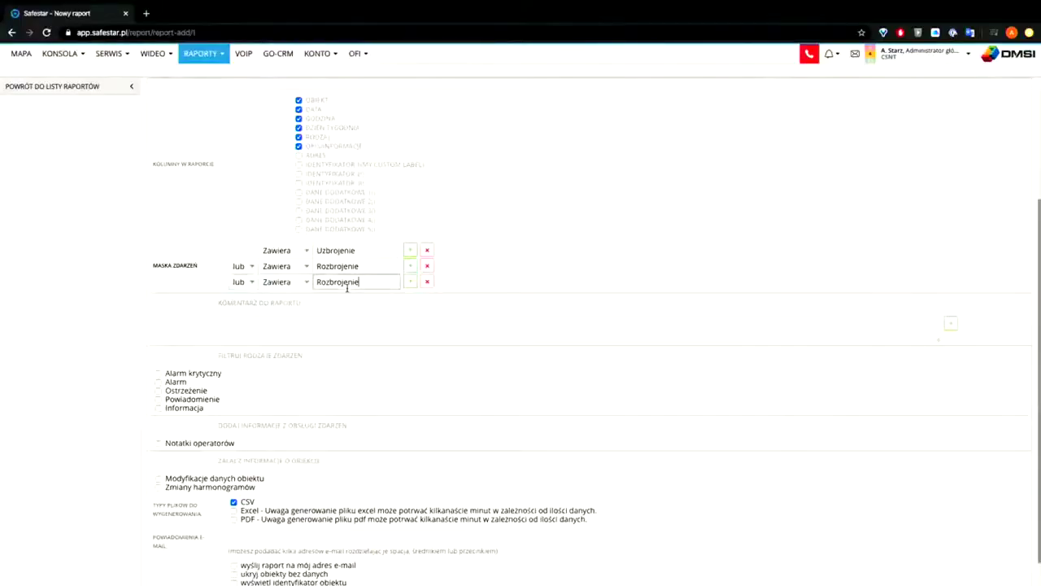
{"action": "double_click", "coordinate": [346, 288]}
{"action": "type", "text": "Alarm"}
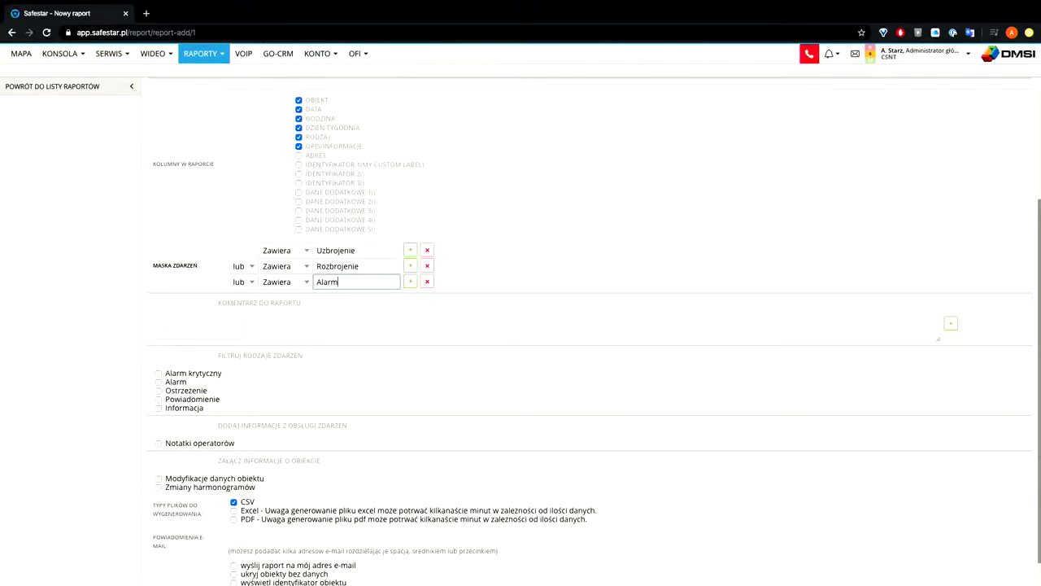
Delete the extra mask condition rows and clear the remaining mask text.
{"action": "scroll", "coordinate": [344, 330], "scroll_direction": "down", "scroll_amount": 1}
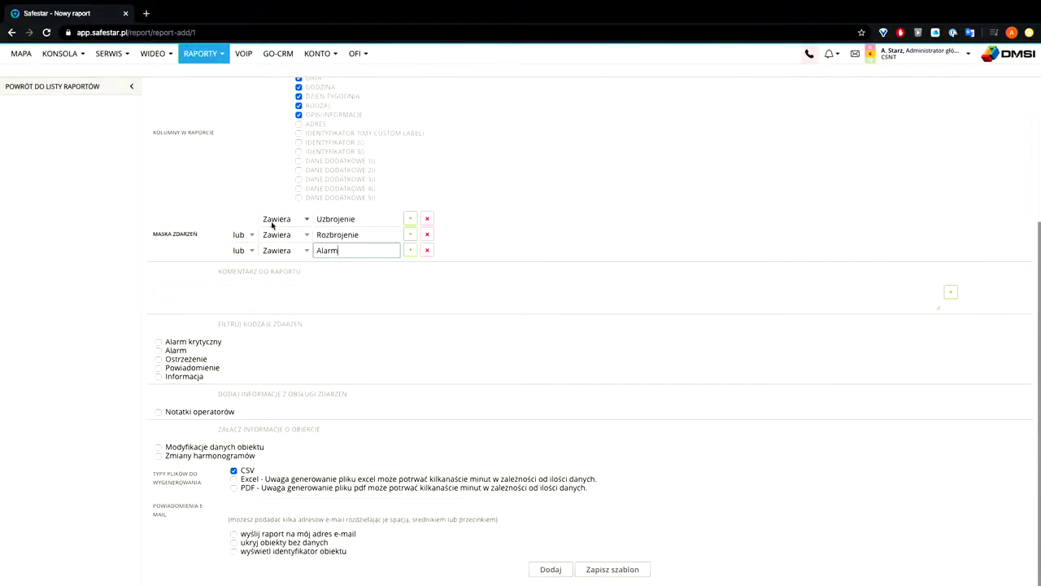
{"action": "left_click", "coordinate": [428, 234]}
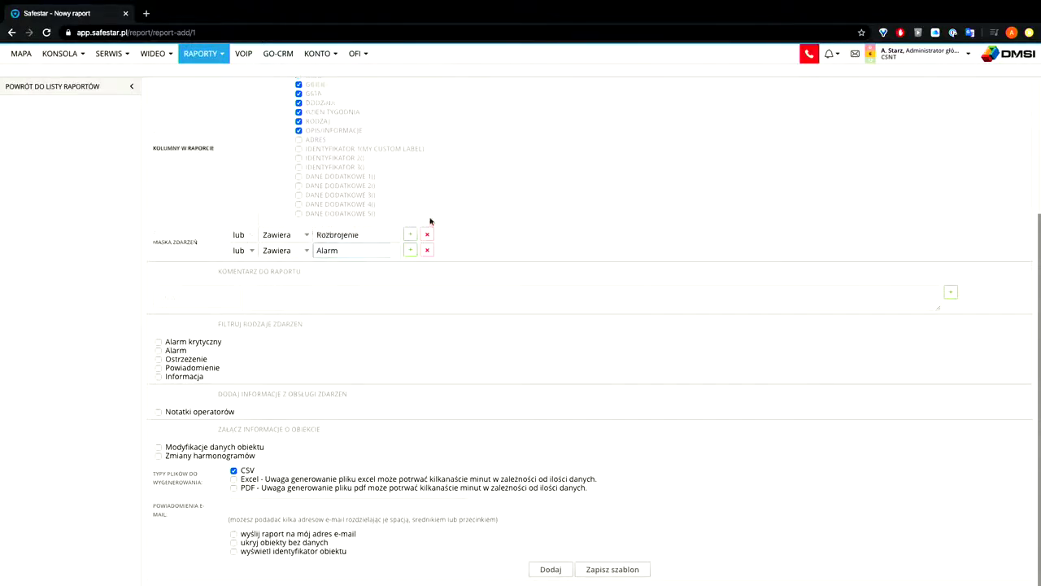
{"action": "left_click", "coordinate": [428, 234]}
{"action": "left_click", "coordinate": [410, 250]}
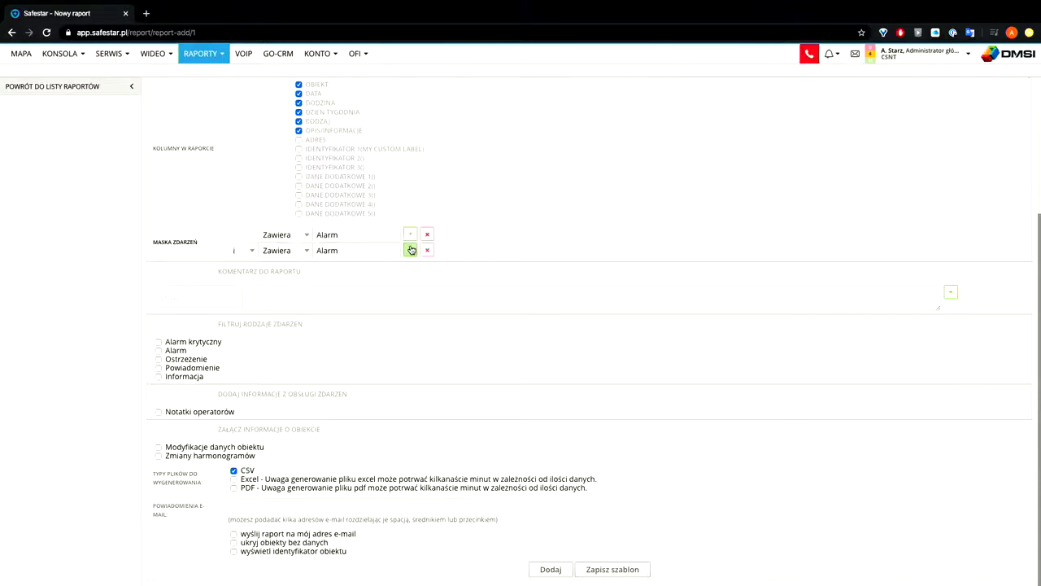
{"action": "left_click", "coordinate": [426, 235]}
{"action": "left_click", "coordinate": [410, 249]}
{"action": "left_click", "coordinate": [426, 235]}
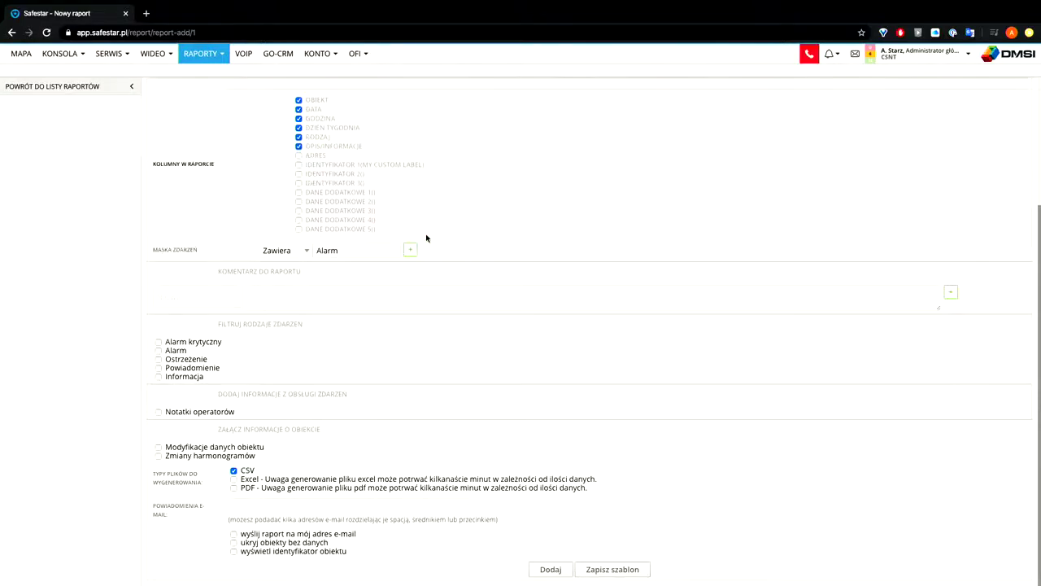
{"action": "double_click", "coordinate": [342, 249]}
{"action": "key", "text": "BackSpace"}
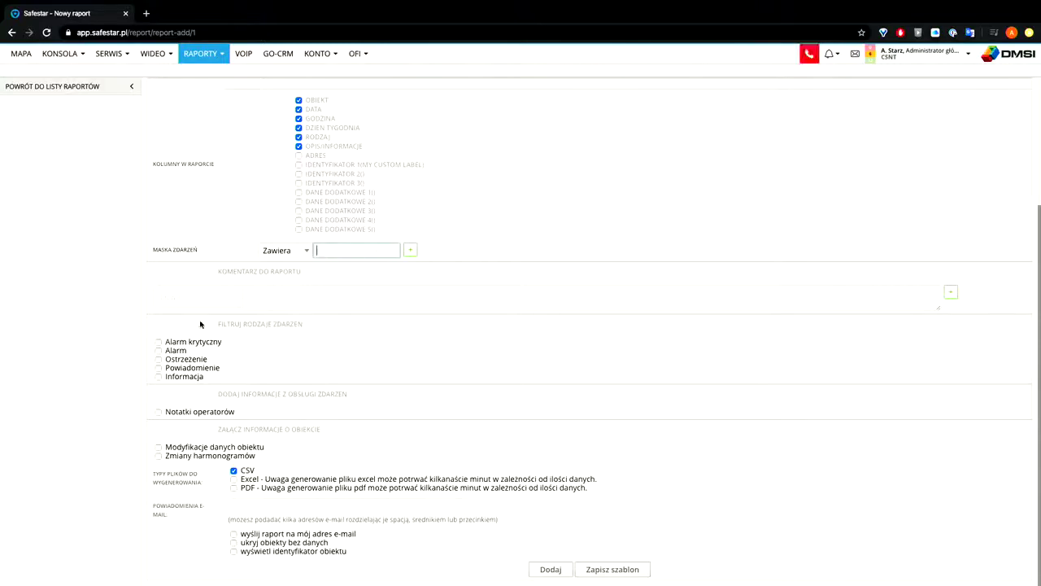
Include Alarm krytyczny, Alarm, Ostrzeżenie, Powiadomienie and Informacja events plus operator notes.
{"action": "left_click", "coordinate": [159, 343]}
{"action": "left_click", "coordinate": [159, 351]}
{"action": "left_click", "coordinate": [159, 360]}
{"action": "left_click", "coordinate": [159, 368]}
{"action": "left_click", "coordinate": [158, 376]}
{"action": "left_click", "coordinate": [158, 412]}
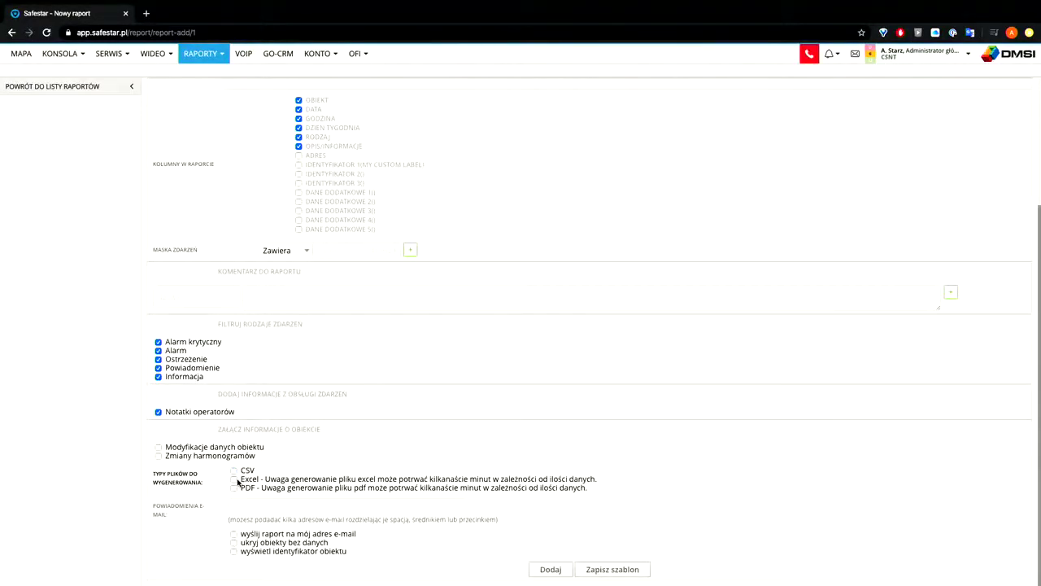
Choose Excel as the output file type and send the report to the user's own e-mail.
{"action": "left_click", "coordinate": [235, 480]}
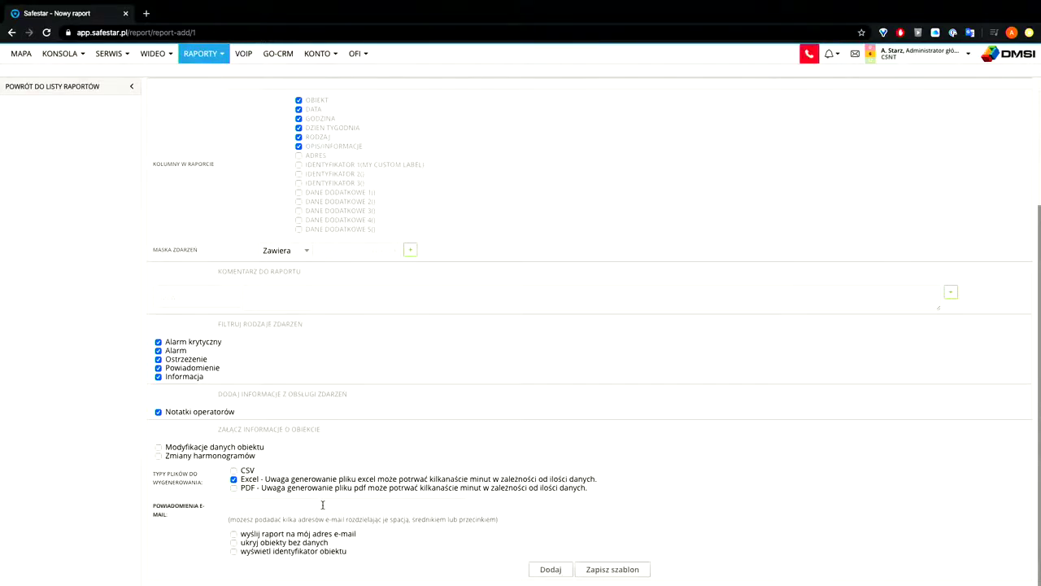
{"action": "scroll", "coordinate": [358, 461], "scroll_direction": "up", "scroll_amount": 3}
{"action": "scroll", "coordinate": [360, 460], "scroll_direction": "down", "scroll_amount": 3}
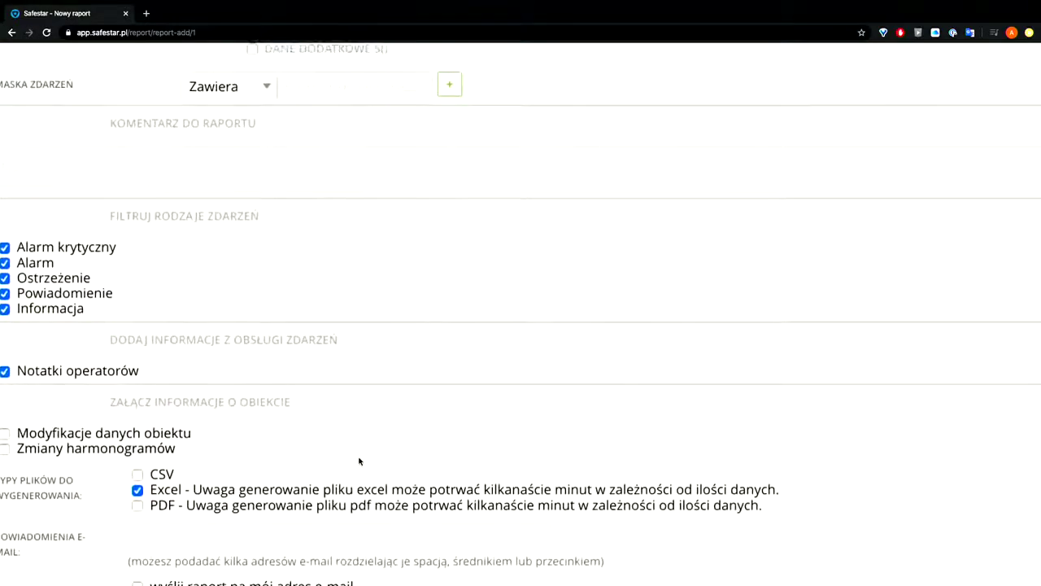
{"action": "scroll", "coordinate": [361, 455], "scroll_direction": "up", "scroll_amount": 2}
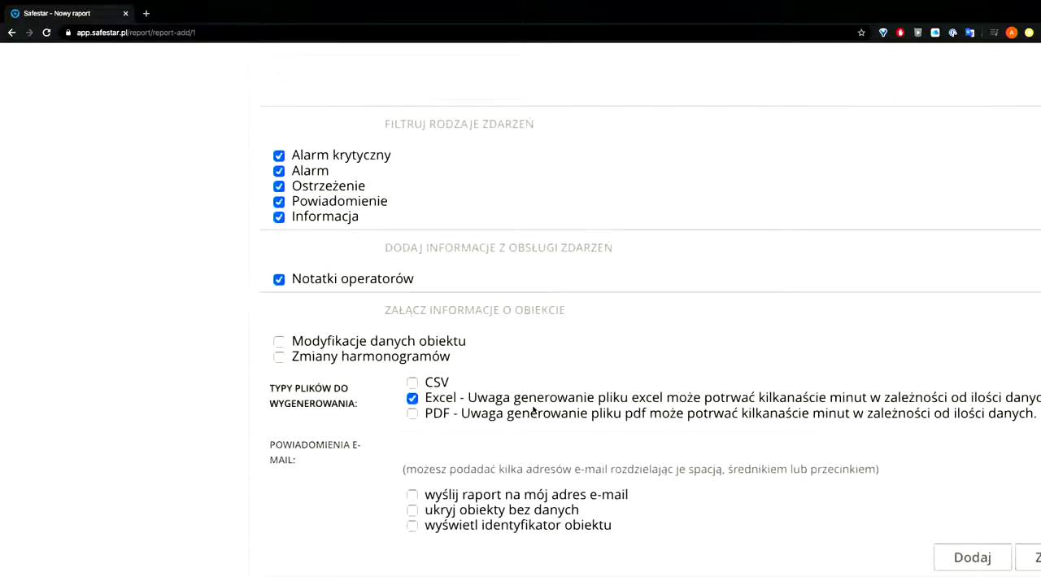
{"action": "scroll", "coordinate": [360, 445], "scroll_direction": "right", "scroll_amount": 3}
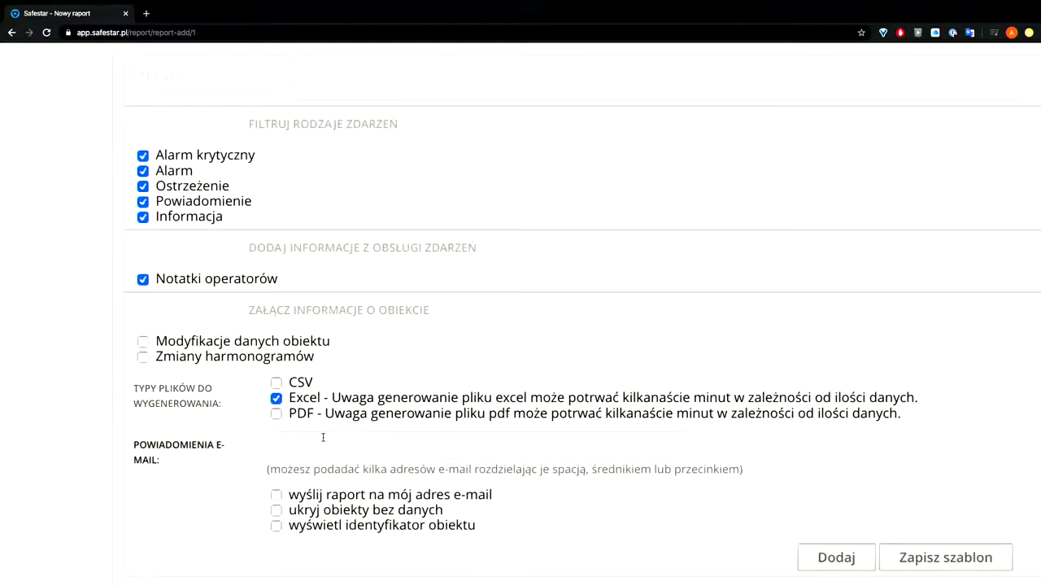
{"action": "left_click", "coordinate": [341, 498]}
Enter two recipient e-mail addresses, separated by a space, in the Powiadomienia e-mail field.
{"action": "left_click", "coordinate": [323, 440]}
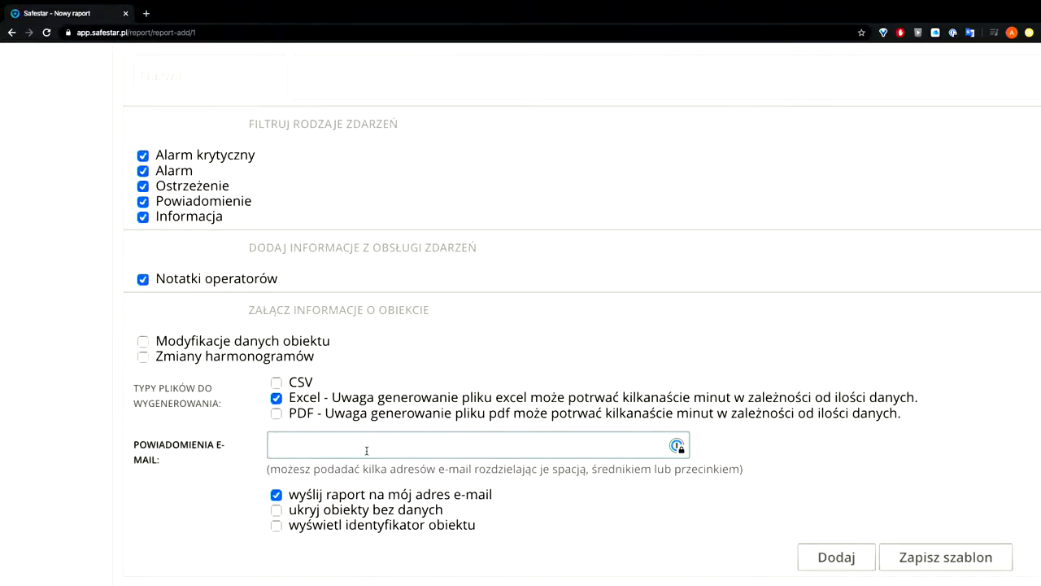
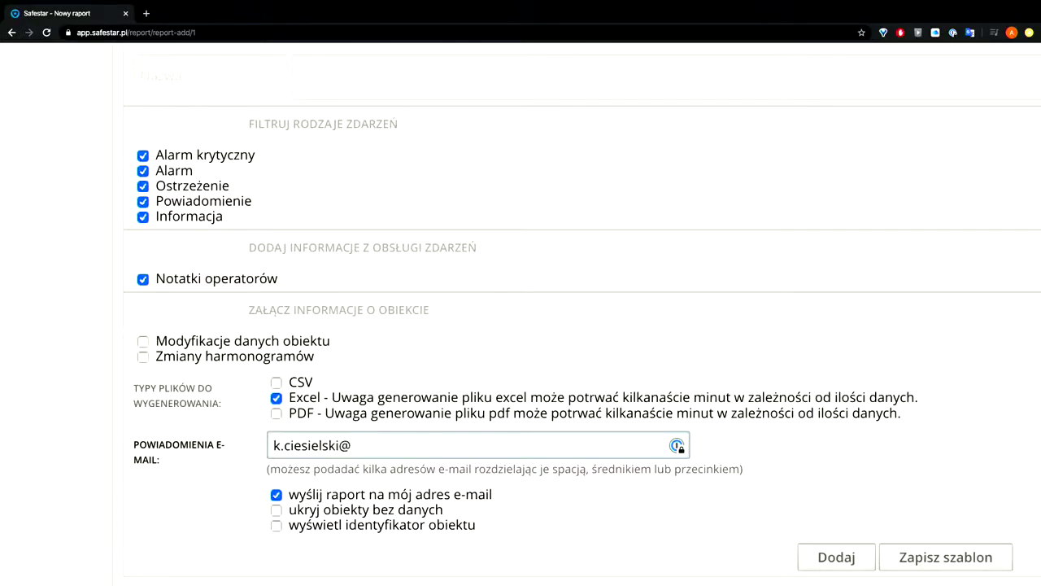
Turn off 'wyślij raport na mój adres e-mail' and leave 'ukryj obiekty bez danych' unticked.
{"action": "left_click", "coordinate": [406, 492]}
{"action": "scroll", "coordinate": [487, 397], "scroll_direction": "up", "scroll_amount": 4}
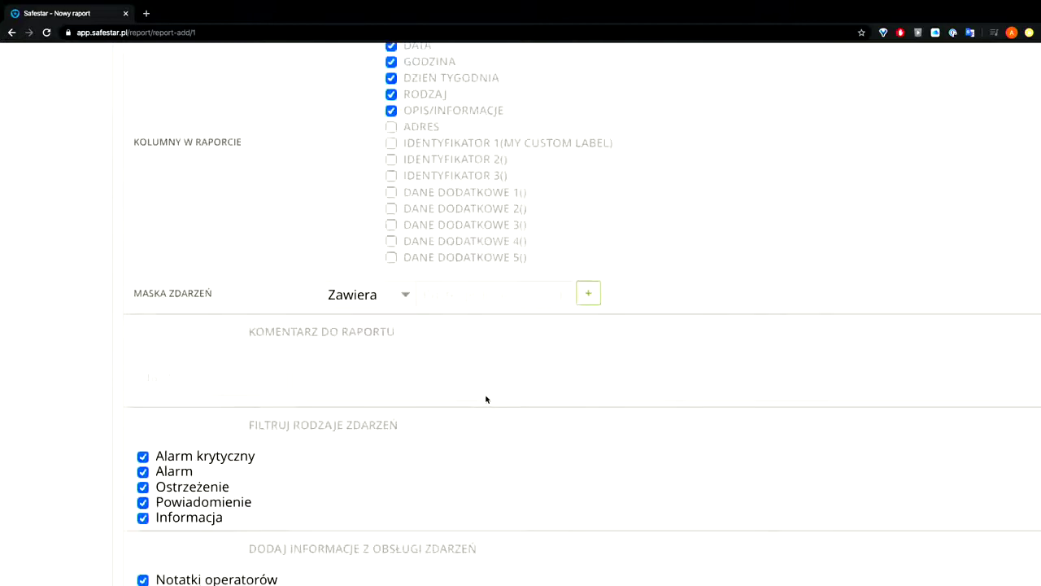
{"action": "scroll", "coordinate": [487, 397], "scroll_direction": "down", "scroll_amount": 4}
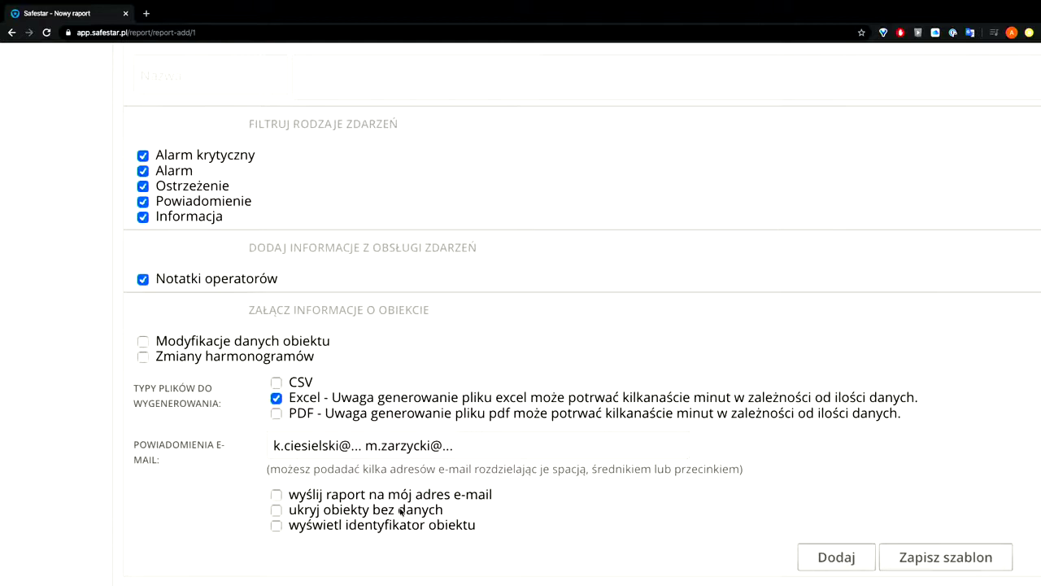
{"action": "scroll", "coordinate": [439, 455], "scroll_direction": "up", "scroll_amount": 1}
{"action": "scroll", "coordinate": [488, 375], "scroll_direction": "down", "scroll_amount": 1}
{"action": "left_click", "coordinate": [398, 511]}
{"action": "left_click", "coordinate": [399, 512]}
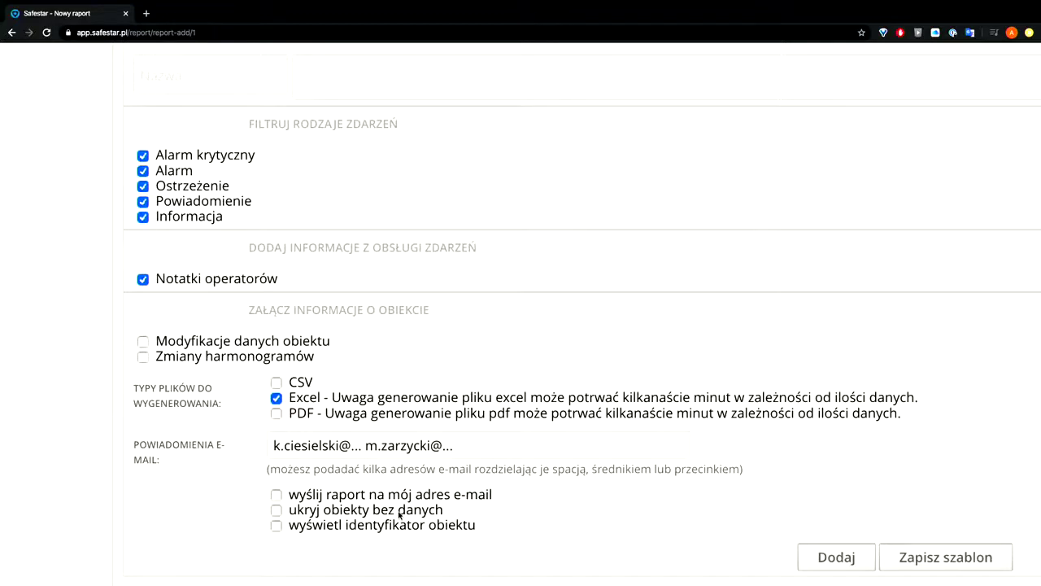
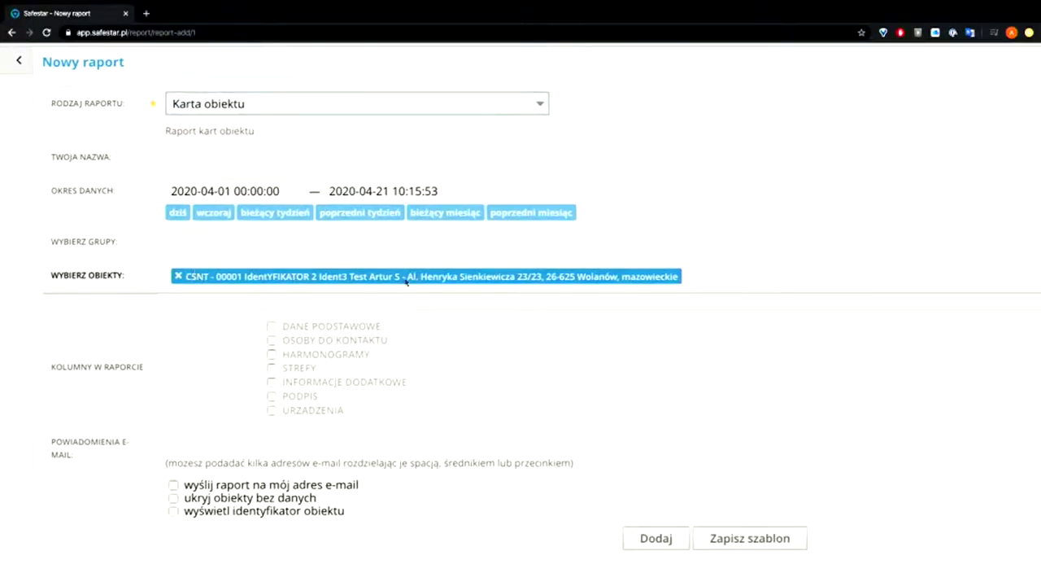
Tick all seven Karta obiektu column groups, from DANE PODSTAWOWE through URZĄDZENIA.
{"action": "scroll", "coordinate": [410, 322], "scroll_direction": "down", "scroll_amount": 2}
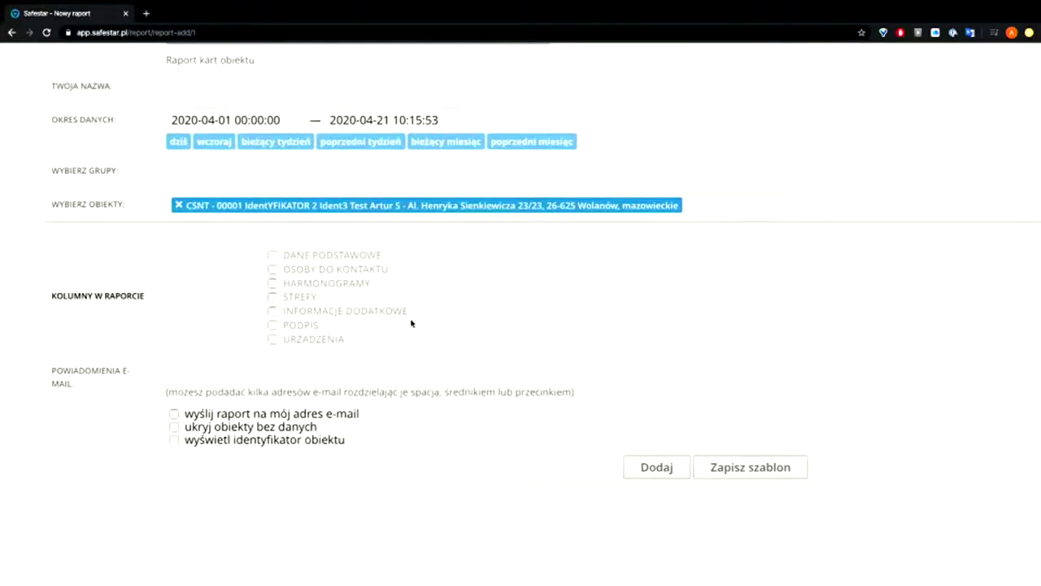
{"action": "scroll", "coordinate": [411, 323], "scroll_direction": "down", "scroll_amount": 1}
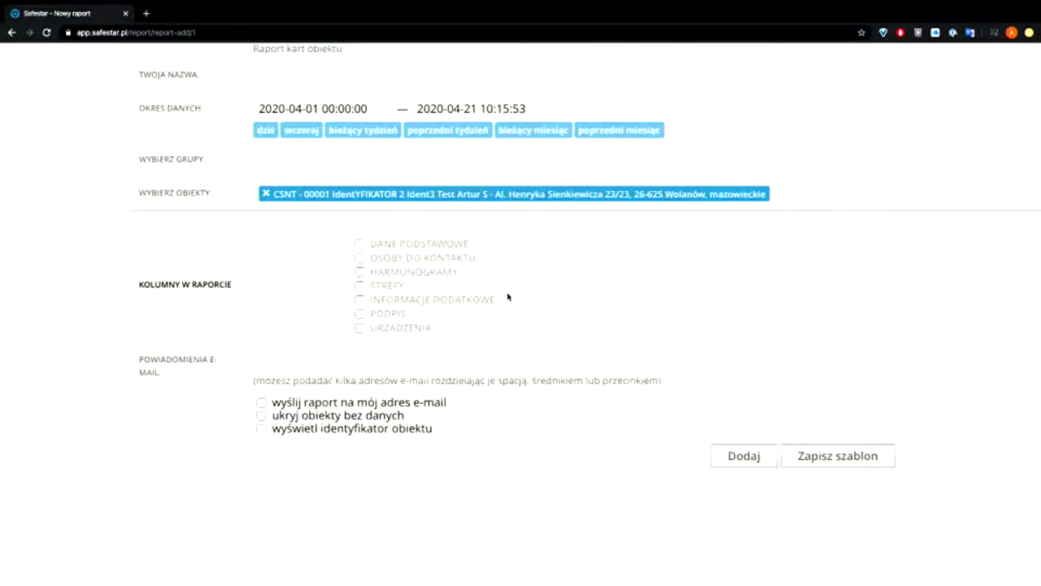
{"action": "left_click", "coordinate": [360, 245]}
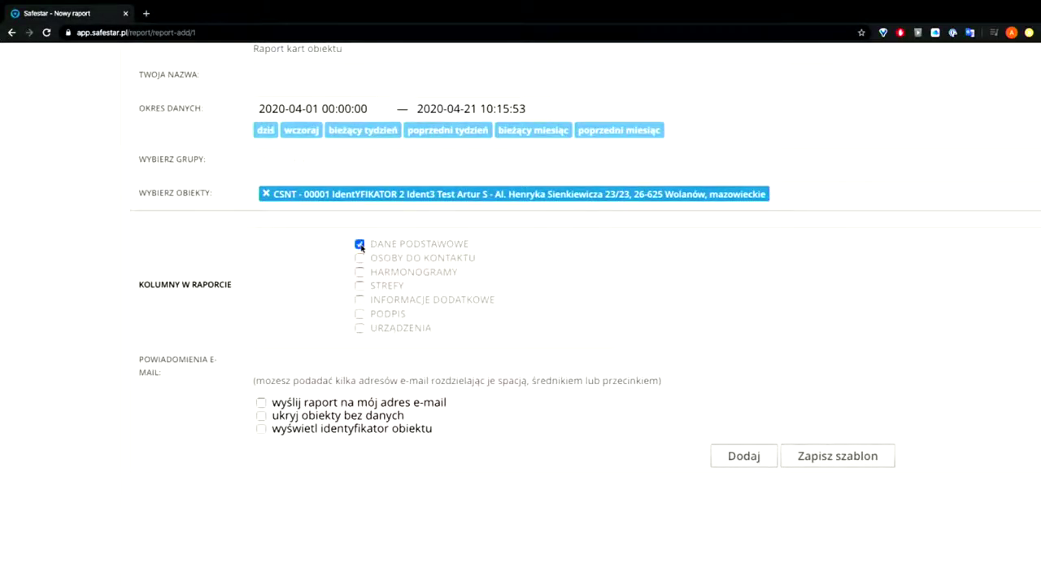
{"action": "left_click", "coordinate": [360, 258]}
{"action": "left_click", "coordinate": [359, 273]}
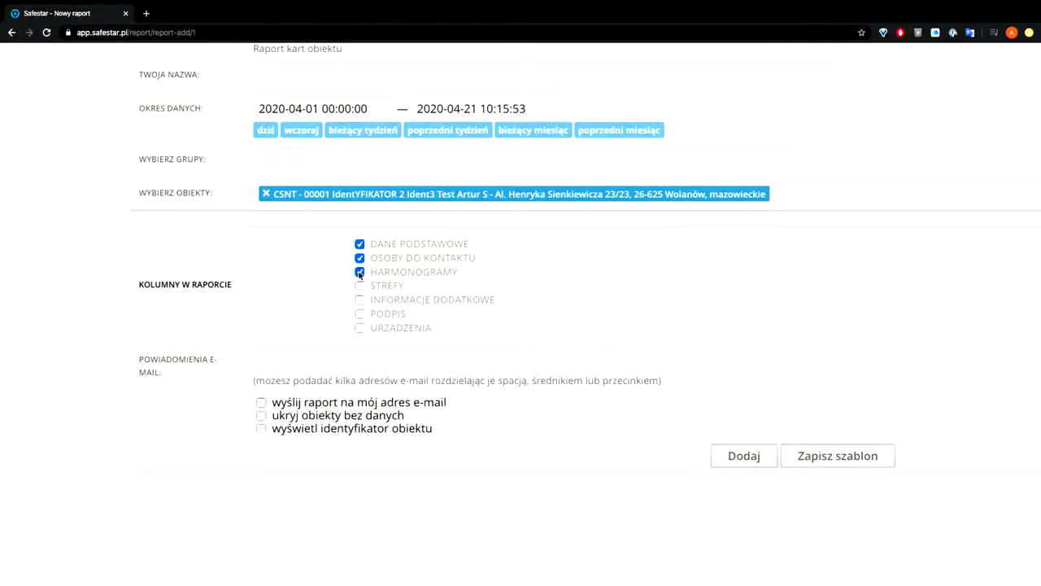
{"action": "left_click", "coordinate": [359, 286]}
{"action": "left_click", "coordinate": [360, 301]}
{"action": "left_click", "coordinate": [361, 316]}
{"action": "left_click", "coordinate": [360, 328]}
{"action": "scroll", "coordinate": [375, 401], "scroll_direction": "up", "scroll_amount": 3}
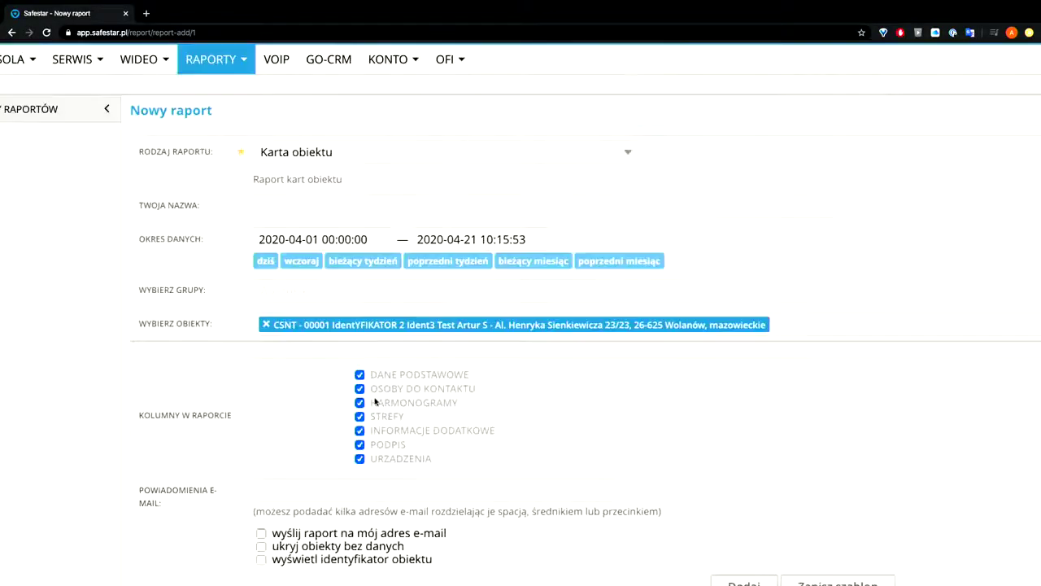
Create the Karta obiektu report, download it as PDF and open the file.
{"action": "left_click", "coordinate": [218, 62]}
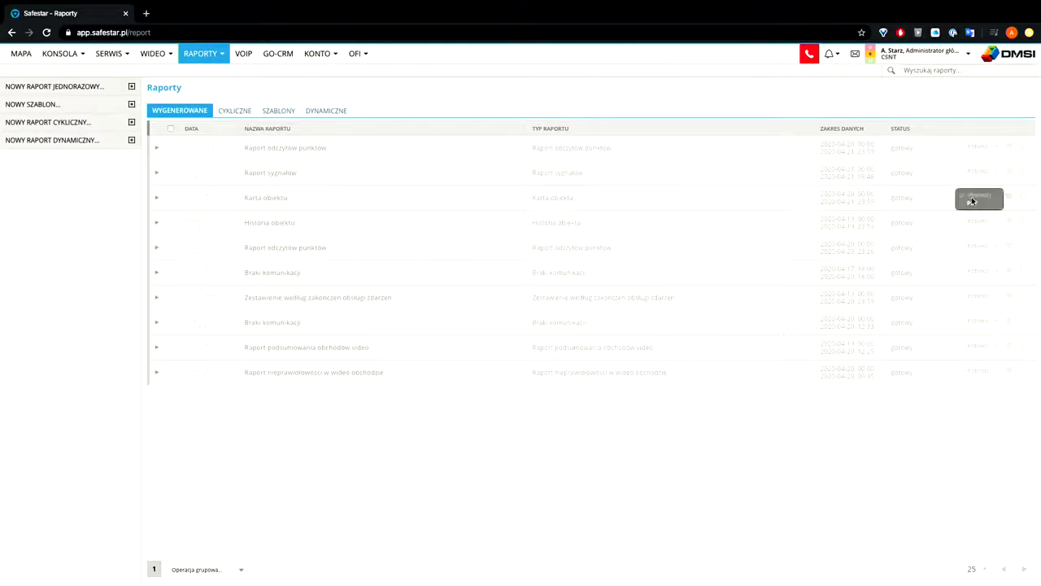
{"action": "left_click", "coordinate": [972, 198]}
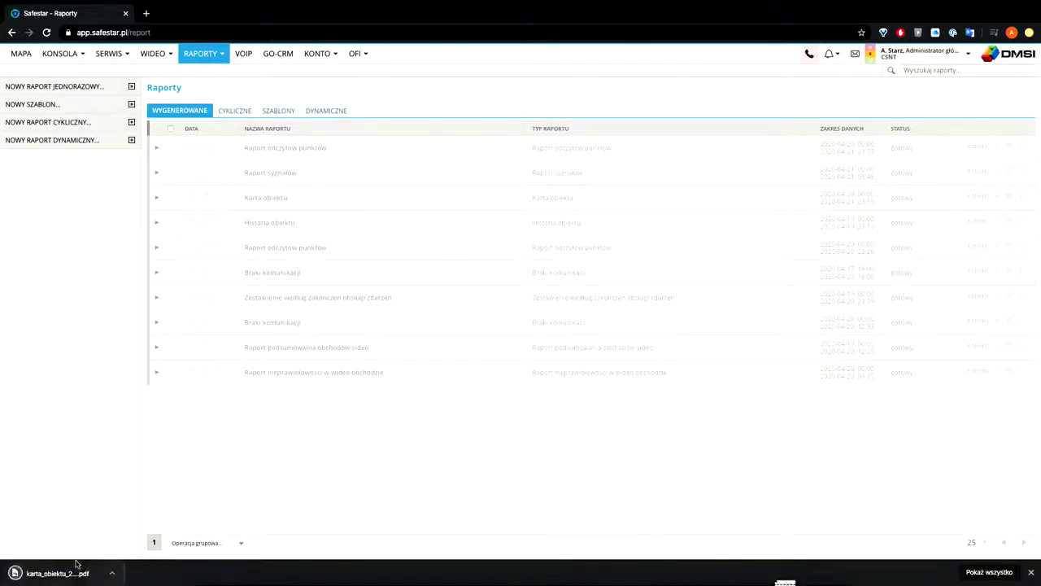
{"action": "left_click", "coordinate": [61, 572]}
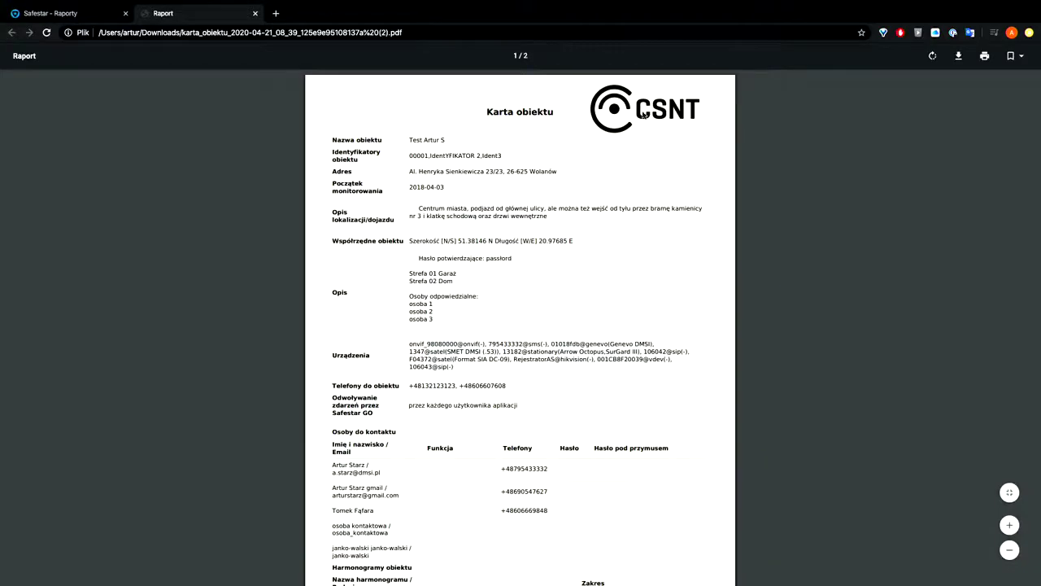
Read through the Karta obiektu PDF, highlighting part of the location description, then return to Safestar.
{"action": "scroll", "coordinate": [614, 124], "scroll_direction": "up", "scroll_amount": 3}
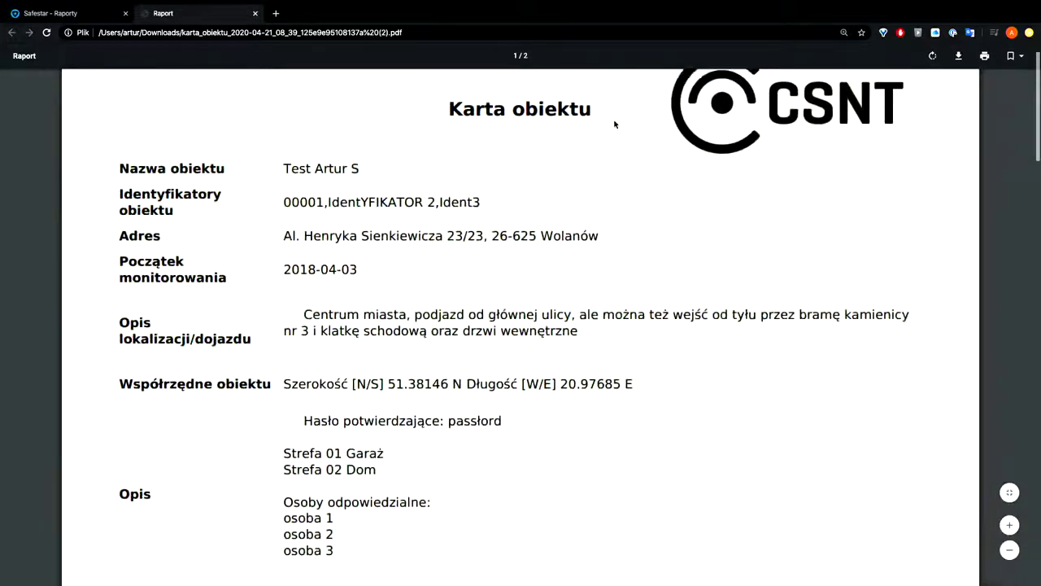
{"action": "scroll", "coordinate": [416, 257], "scroll_direction": "down", "scroll_amount": 1}
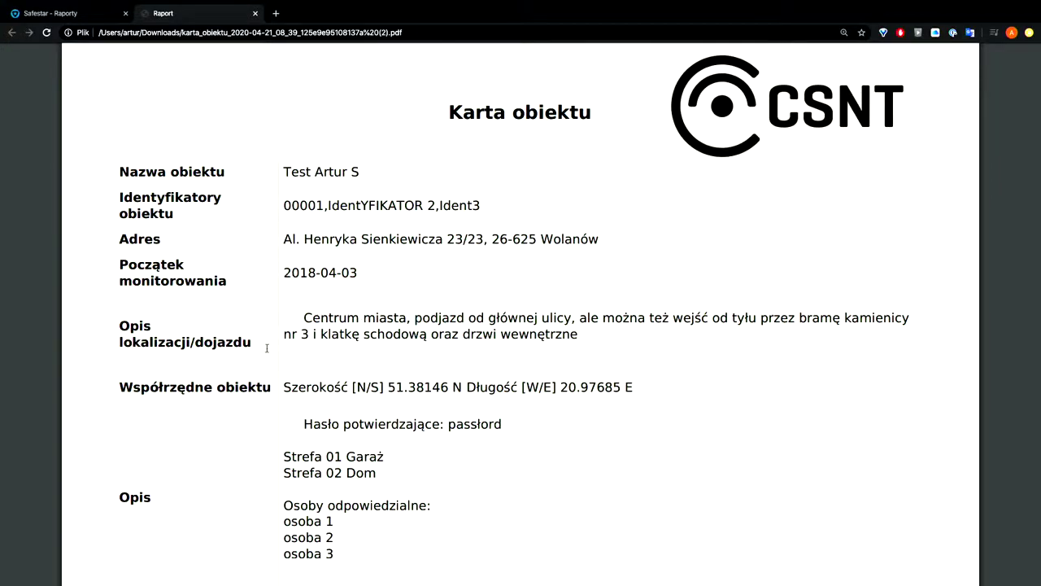
{"action": "left_click_drag", "start_coordinate": [281, 318], "coordinate": [278, 351]}
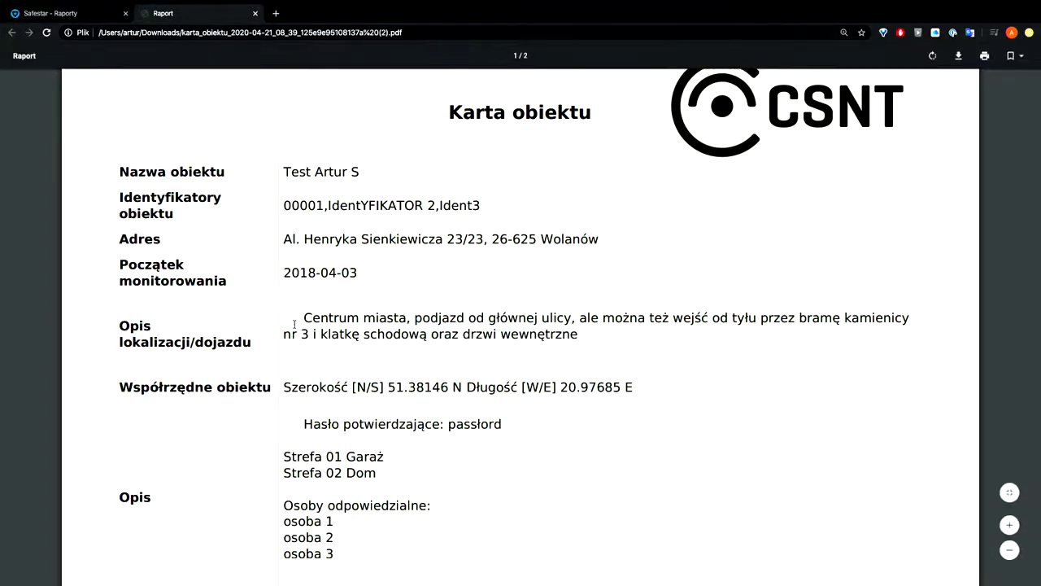
{"action": "scroll", "coordinate": [287, 438], "scroll_direction": "down", "scroll_amount": 2}
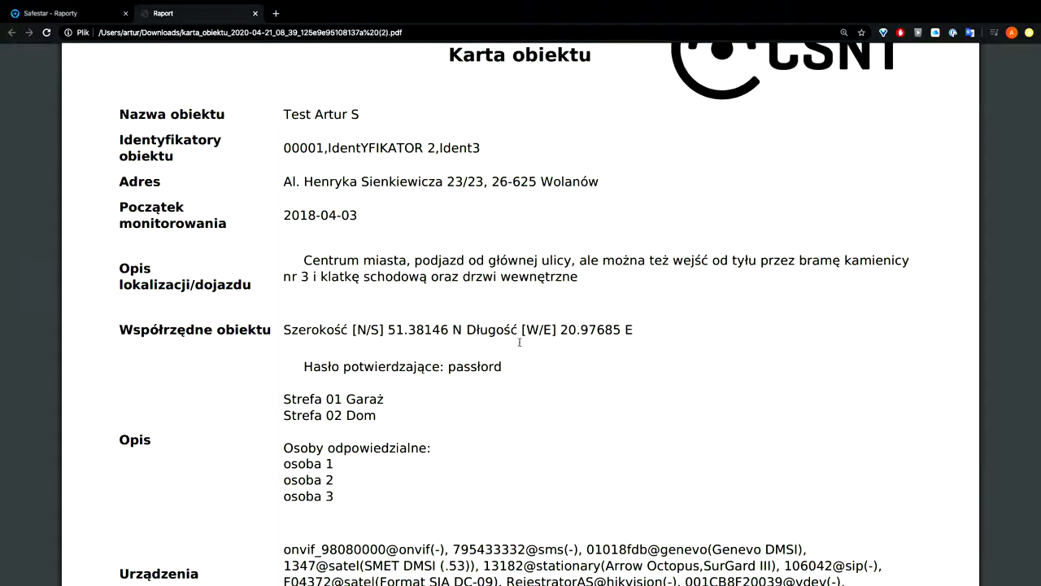
{"action": "scroll", "coordinate": [429, 368], "scroll_direction": "down", "scroll_amount": 2}
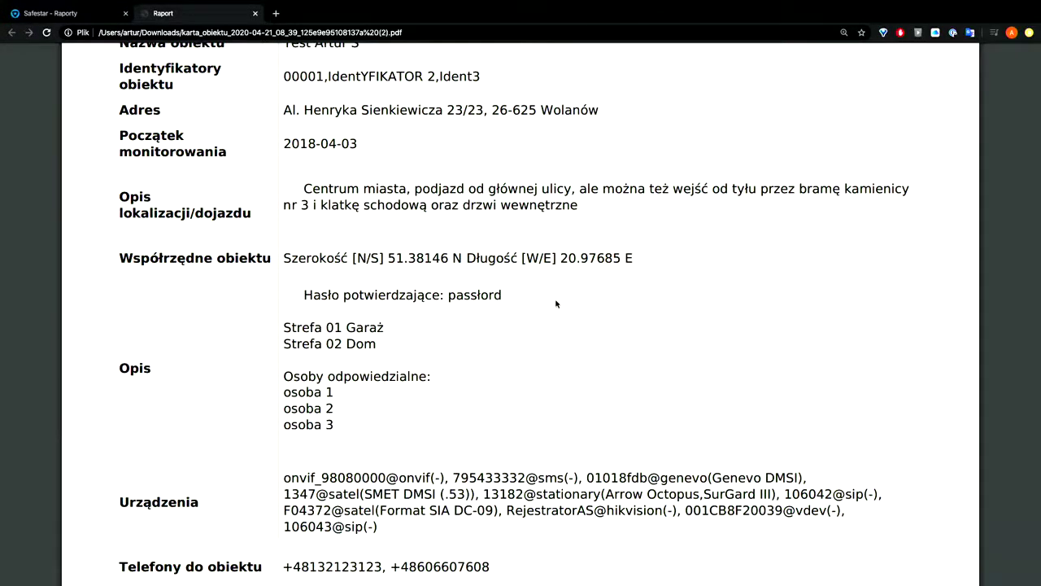
{"action": "scroll", "coordinate": [556, 304], "scroll_direction": "down", "scroll_amount": 1}
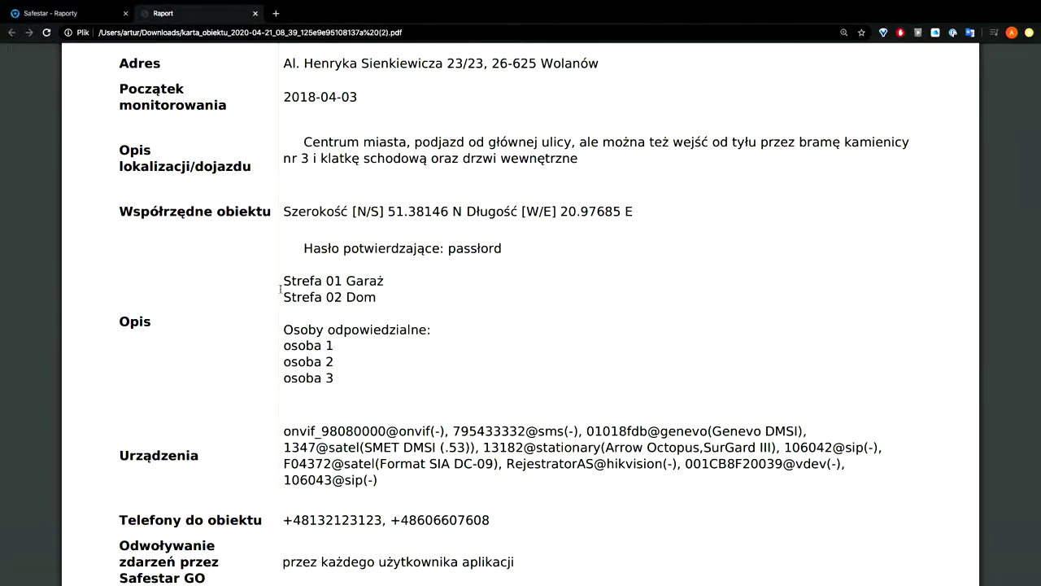
{"action": "scroll", "coordinate": [314, 391], "scroll_direction": "down", "scroll_amount": 1}
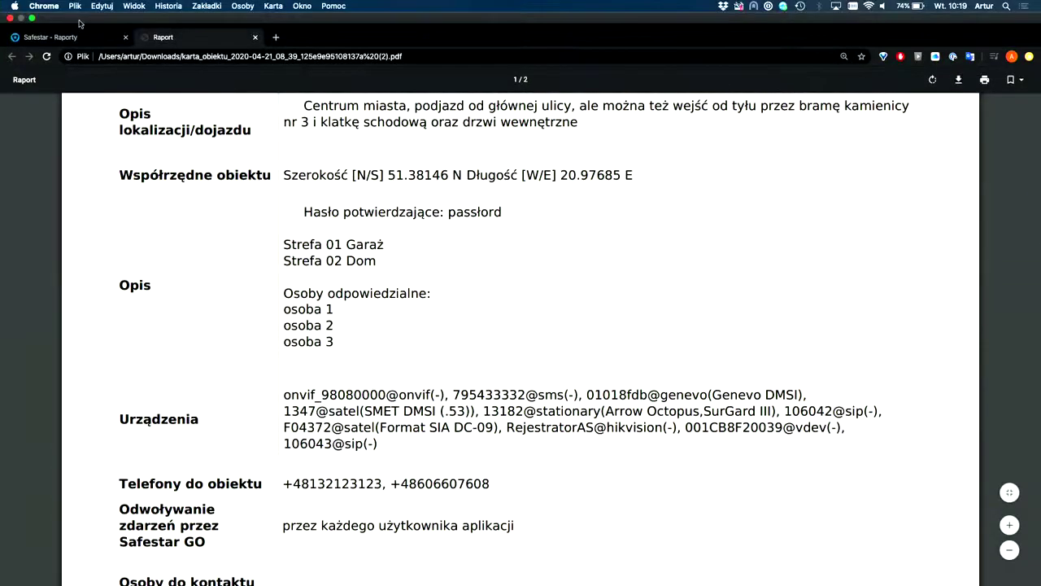
{"action": "left_click", "coordinate": [82, 36]}
Find object 00001 in the console, open its Edycja obiektu page in a new tab, then return to the PDF.
{"action": "left_click", "coordinate": [66, 77]}
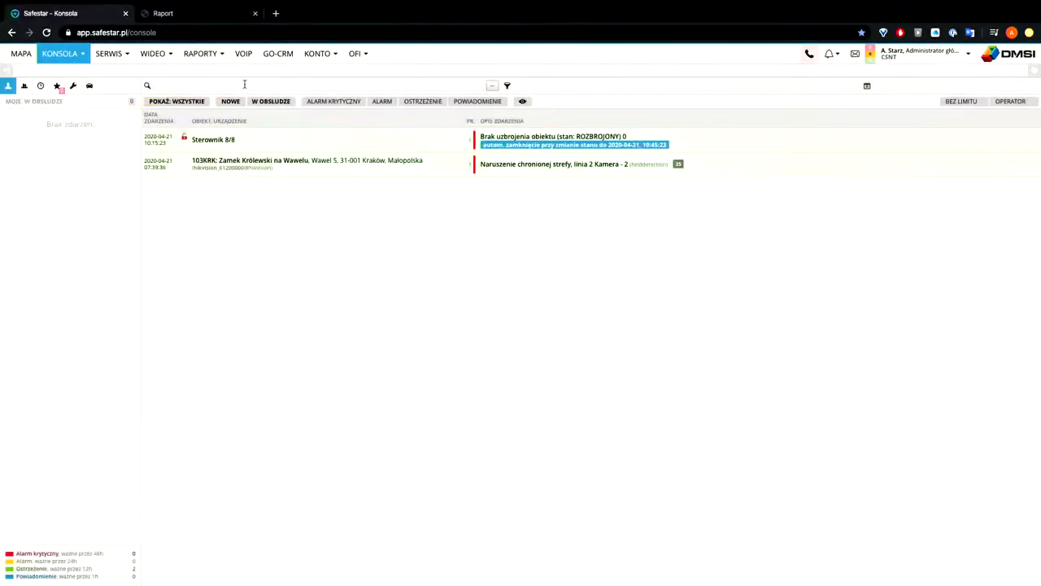
{"action": "left_click", "coordinate": [247, 84]}
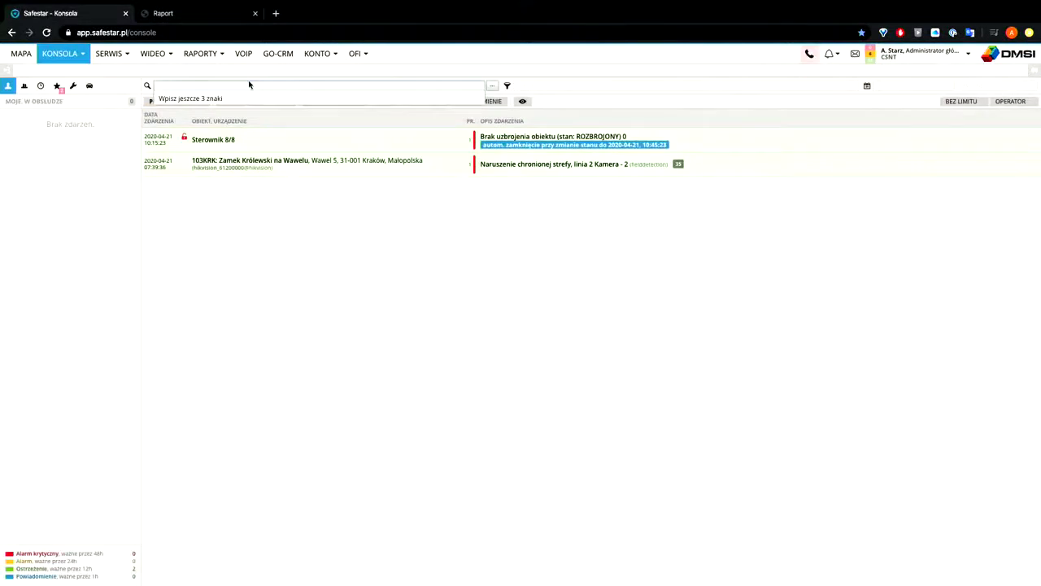
{"action": "type", "text": "00001"}
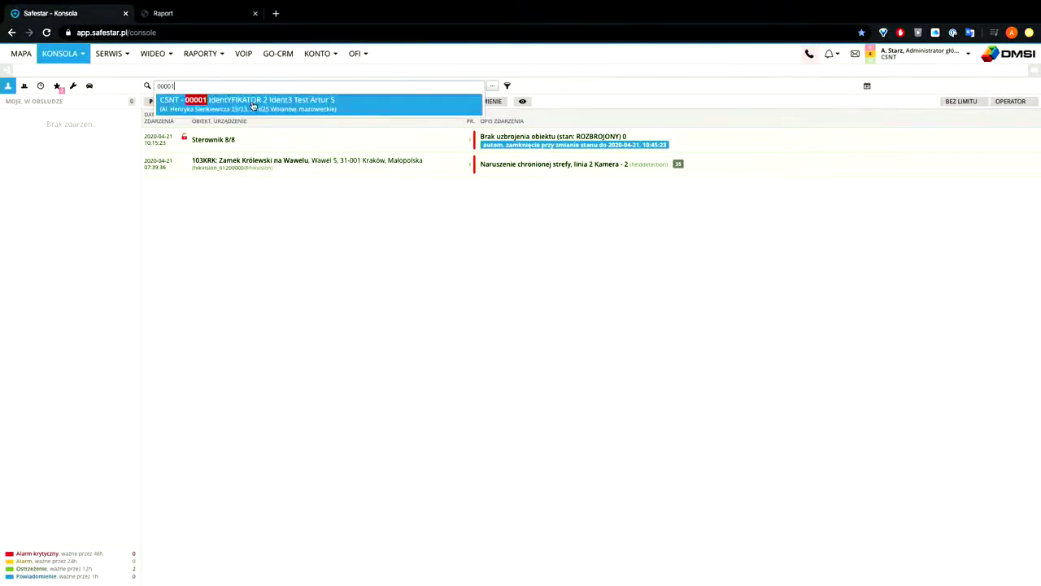
{"action": "left_click", "coordinate": [253, 104]}
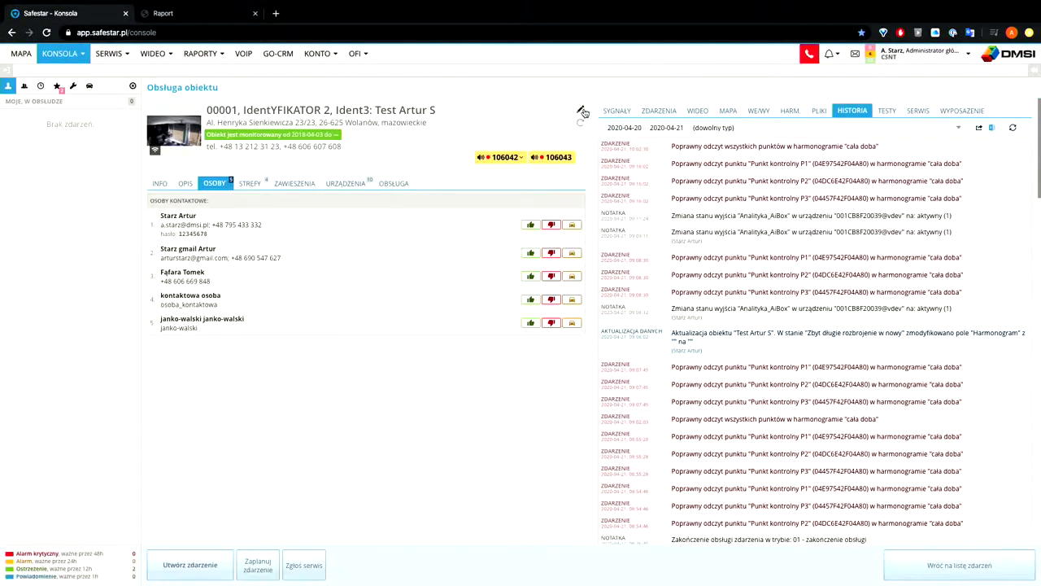
{"action": "left_click", "coordinate": [582, 112]}
{"action": "key", "text": "ctrl+Tab"}
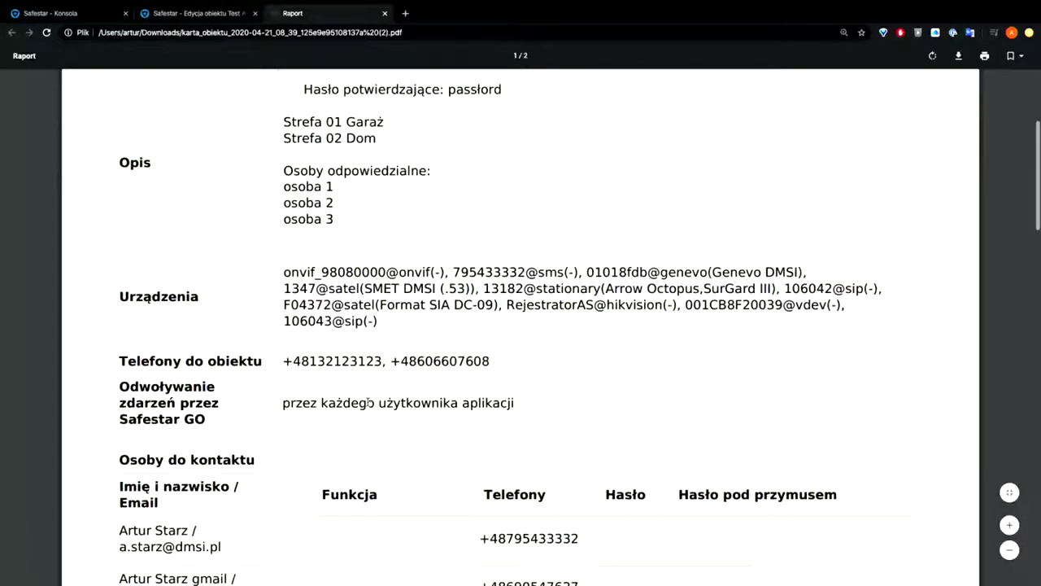
{"action": "scroll", "coordinate": [369, 402], "scroll_direction": "down", "scroll_amount": 2}
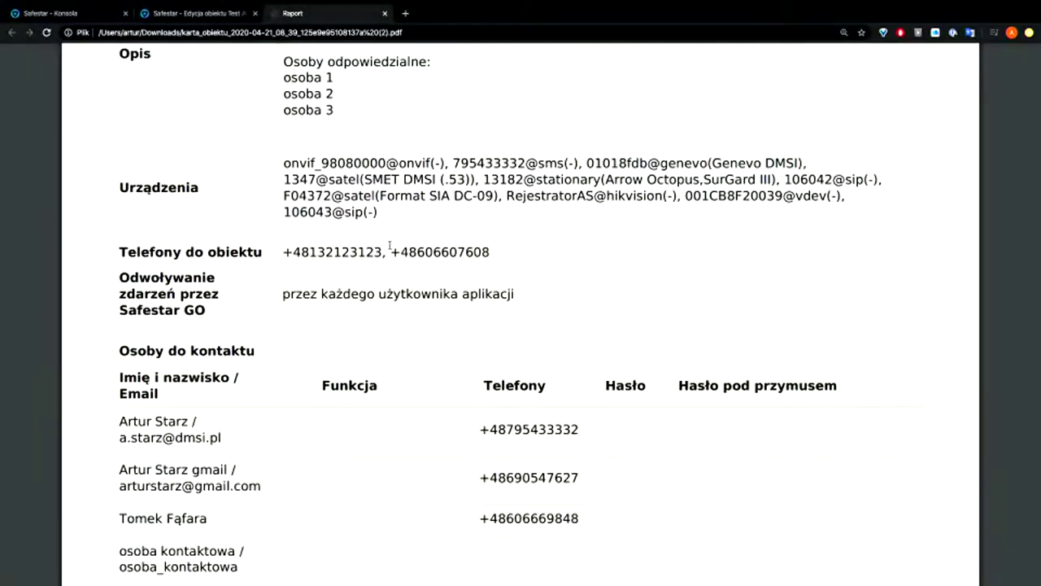
{"action": "scroll", "coordinate": [462, 313], "scroll_direction": "down", "scroll_amount": 1}
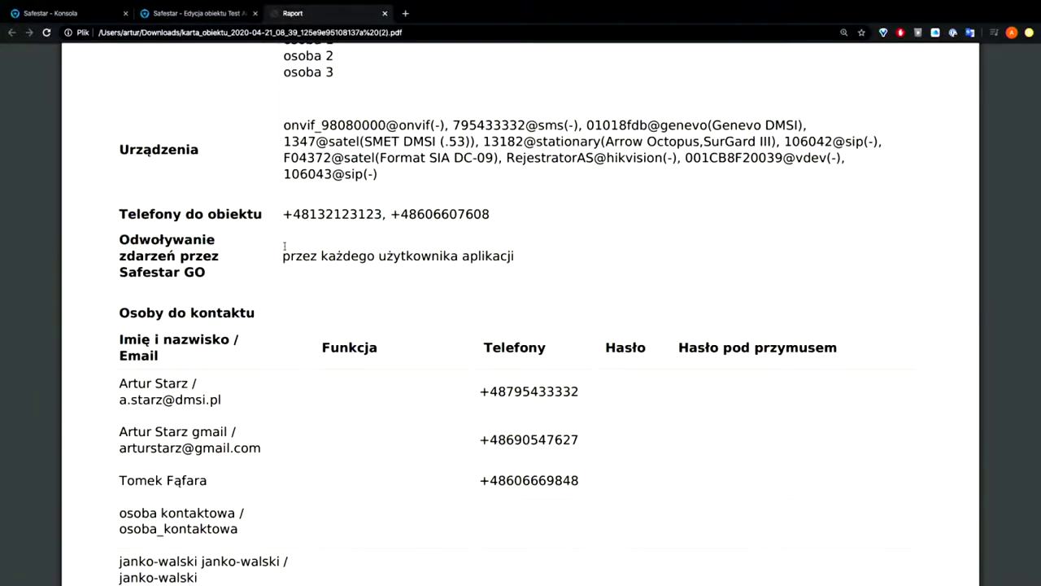
{"action": "left_click", "coordinate": [210, 14]}
{"action": "scroll", "coordinate": [239, 171], "scroll_direction": "up", "scroll_amount": 3}
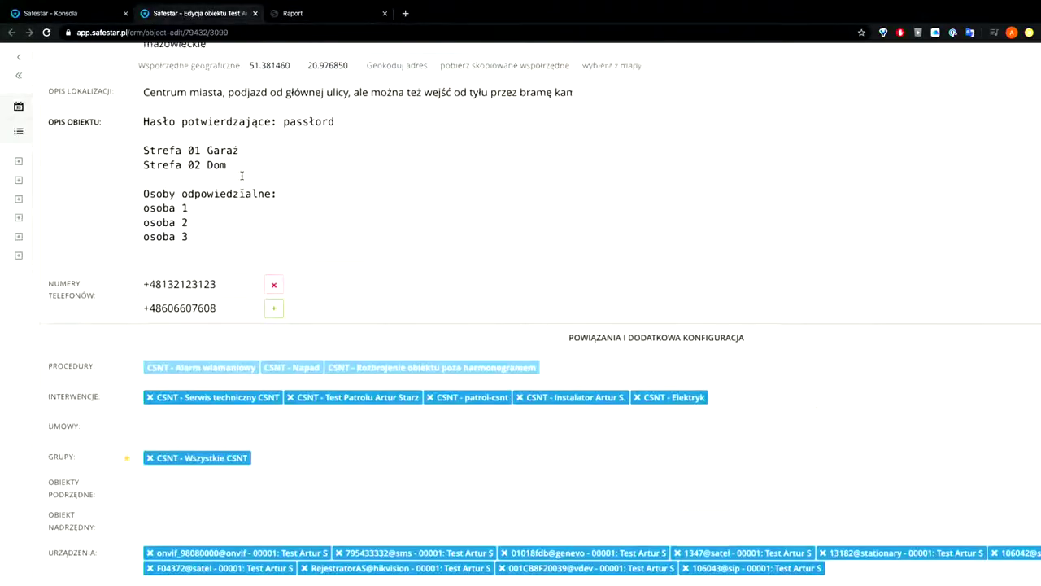
{"action": "scroll", "coordinate": [242, 176], "scroll_direction": "up", "scroll_amount": 5}
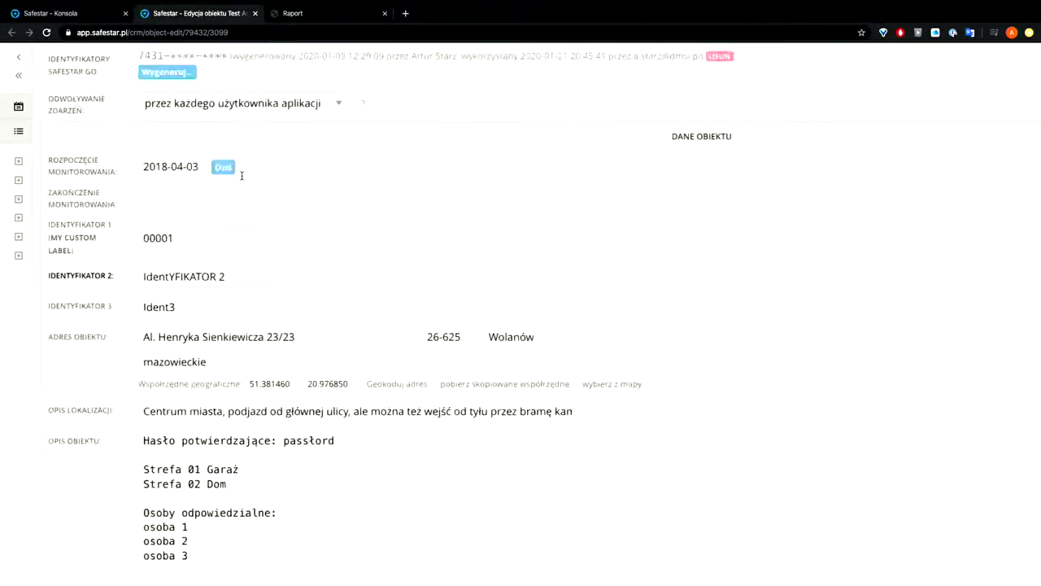
{"action": "left_click", "coordinate": [325, 14]}
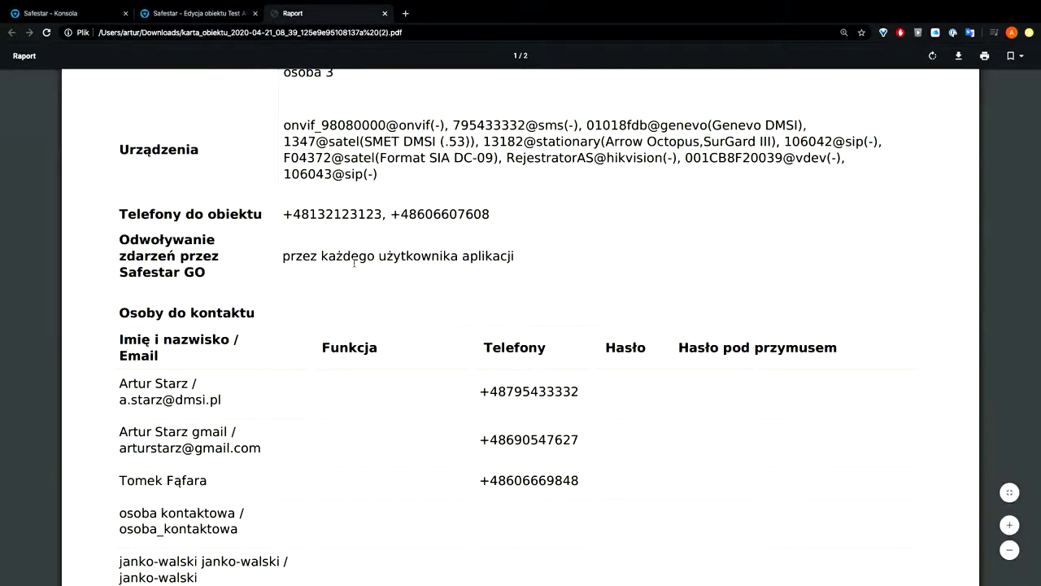
{"action": "scroll", "coordinate": [353, 263], "scroll_direction": "down", "scroll_amount": 4}
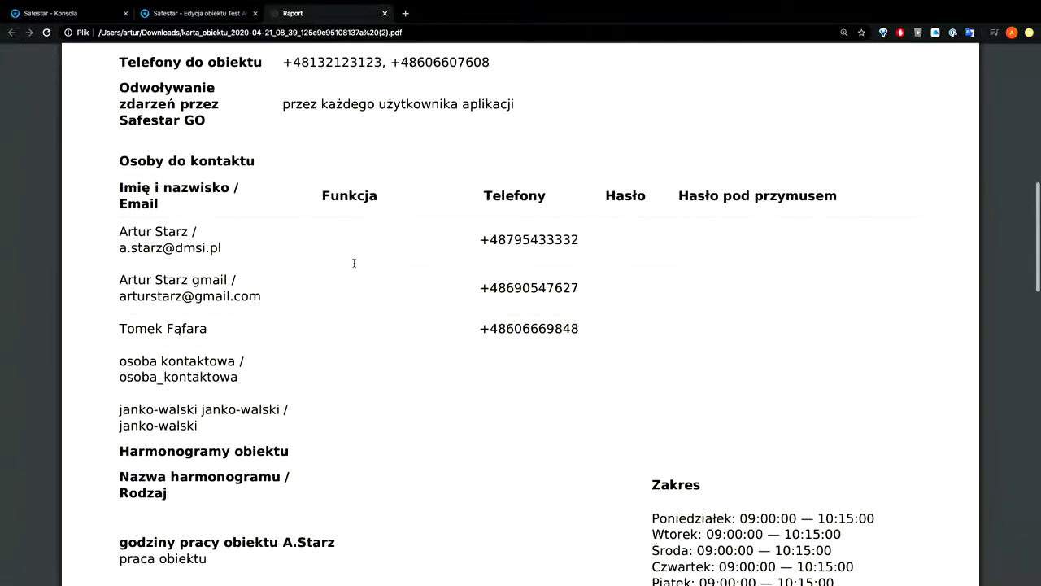
{"action": "scroll", "coordinate": [404, 230], "scroll_direction": "down", "scroll_amount": 2}
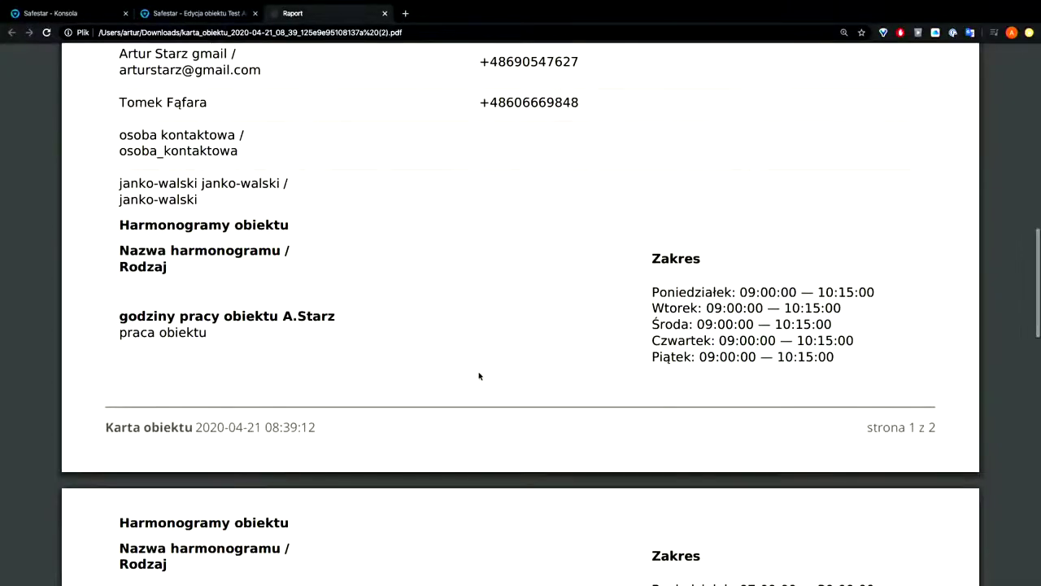
Check object 00001's Stany logiczne settings on its edit page.
{"action": "scroll", "coordinate": [479, 376], "scroll_direction": "down", "scroll_amount": 1}
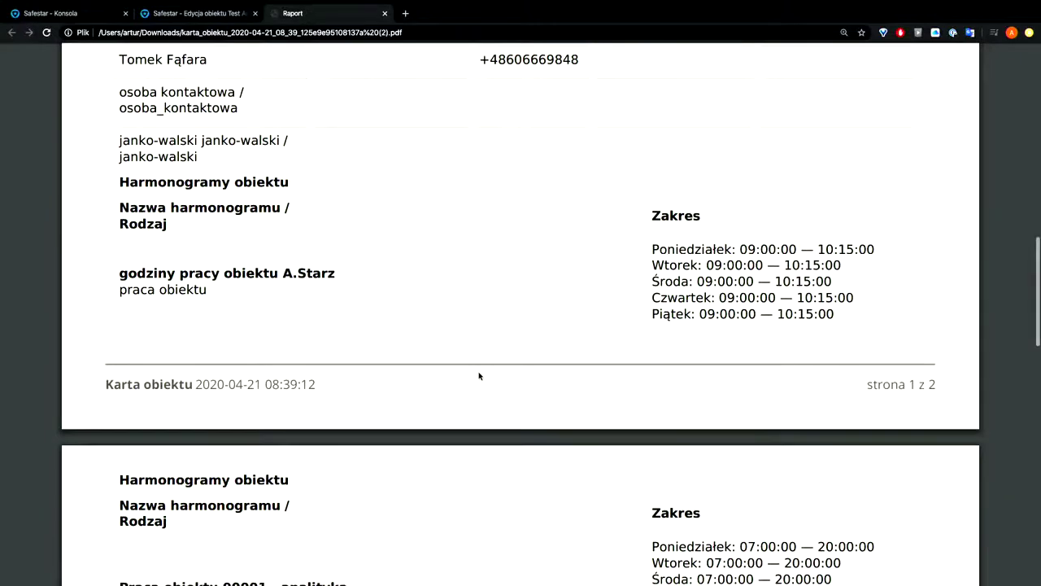
{"action": "scroll", "coordinate": [479, 376], "scroll_direction": "down", "scroll_amount": 1}
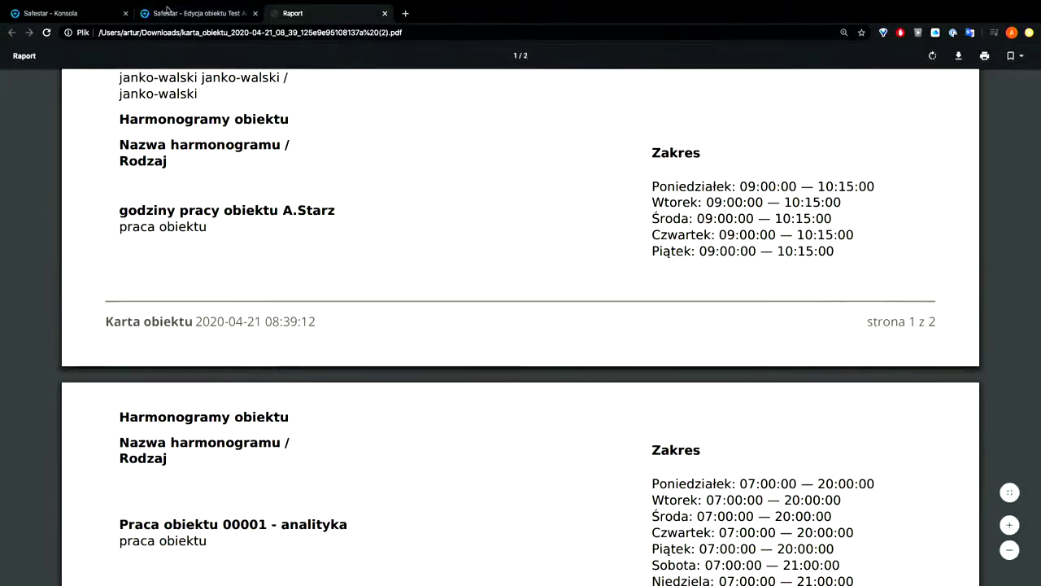
{"action": "left_click", "coordinate": [166, 11]}
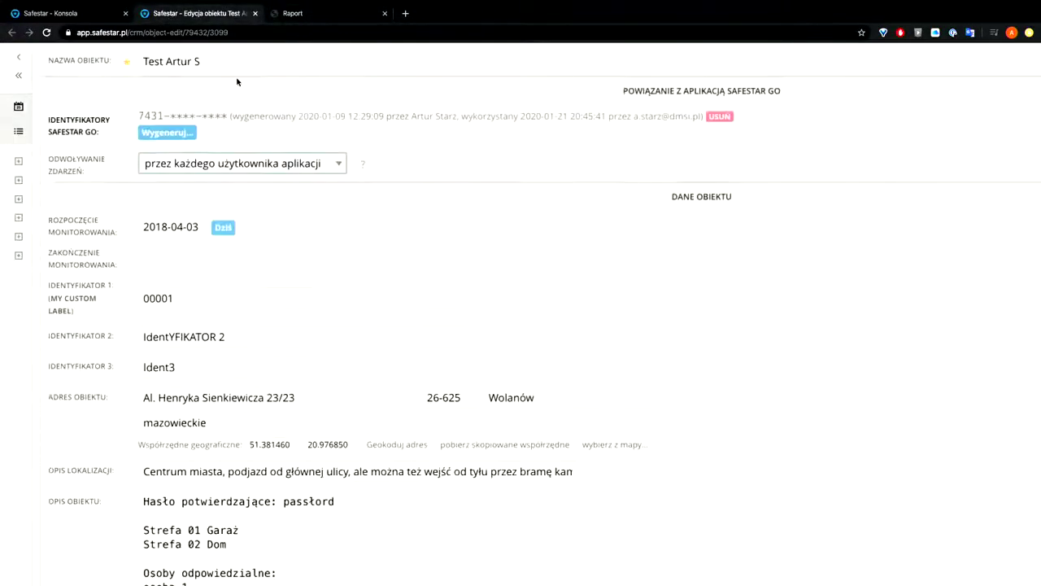
{"action": "scroll", "coordinate": [236, 82], "scroll_direction": "up", "scroll_amount": 3}
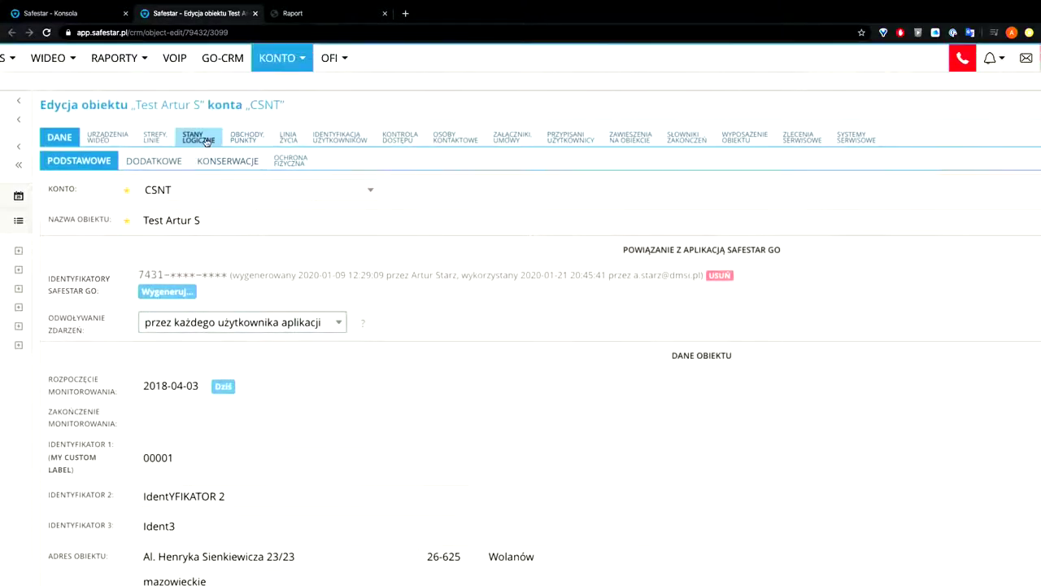
{"action": "left_click", "coordinate": [206, 140]}
{"action": "scroll", "coordinate": [165, 92], "scroll_direction": "down", "scroll_amount": 1}
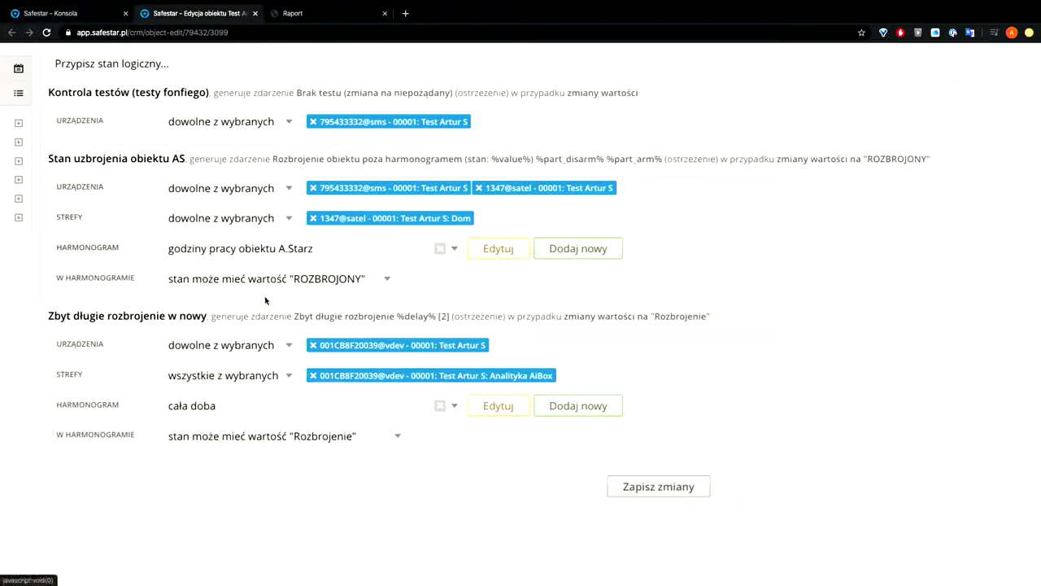
Read further through the object card PDF report.
{"action": "left_click", "coordinate": [302, 14]}
{"action": "scroll", "coordinate": [347, 330], "scroll_direction": "down", "scroll_amount": 1}
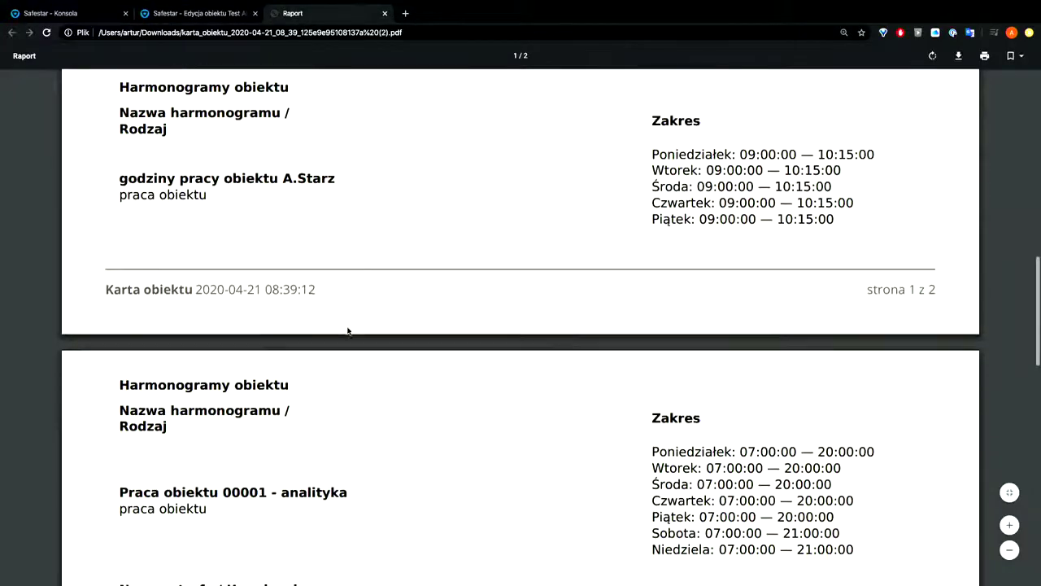
{"action": "scroll", "coordinate": [504, 424], "scroll_direction": "down", "scroll_amount": 1}
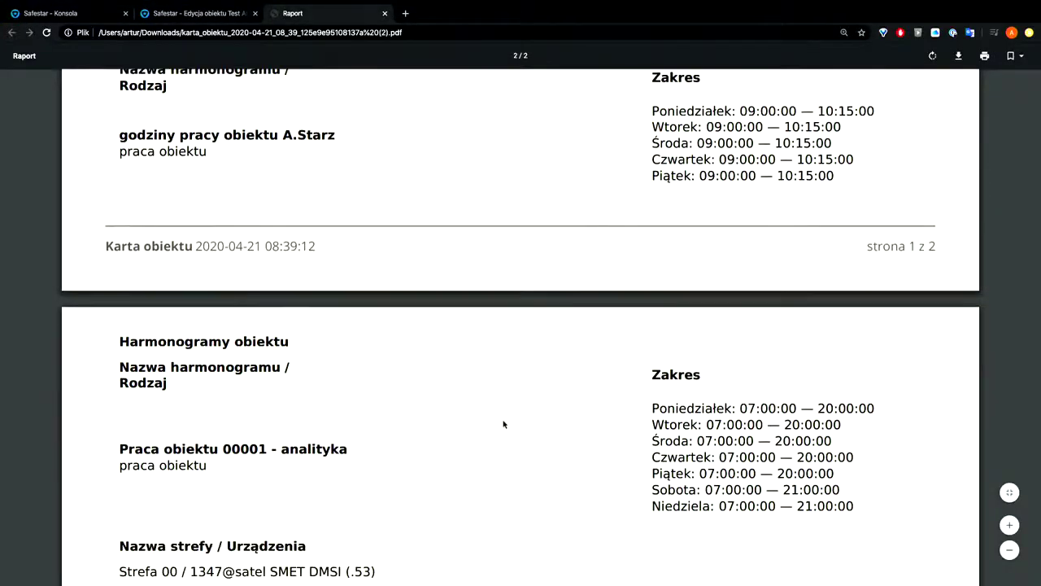
{"action": "scroll", "coordinate": [503, 424], "scroll_direction": "down", "scroll_amount": 2}
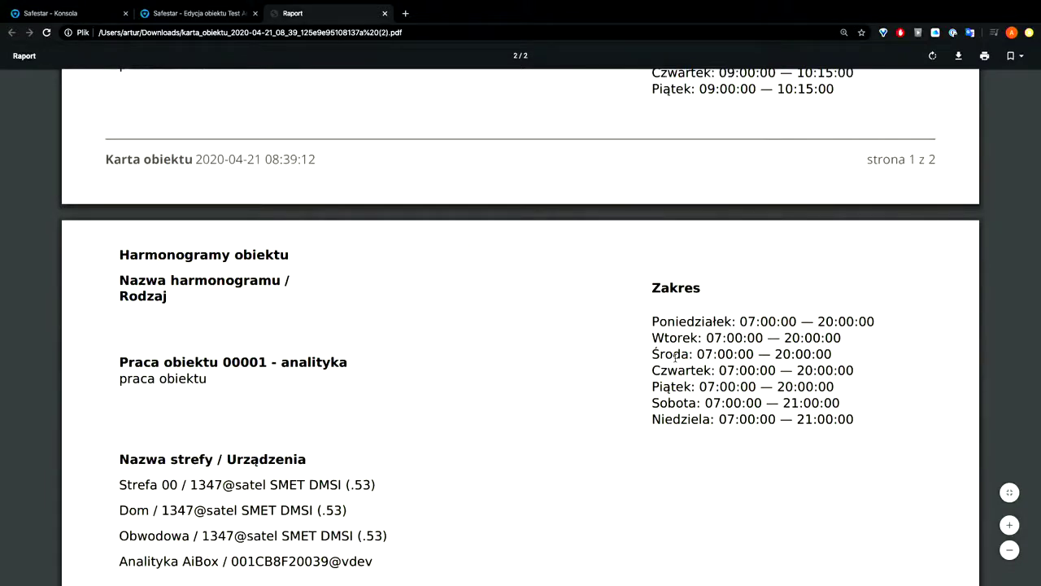
{"action": "scroll", "coordinate": [675, 356], "scroll_direction": "down", "scroll_amount": 2}
{"action": "scroll", "coordinate": [692, 375], "scroll_direction": "down", "scroll_amount": 5}
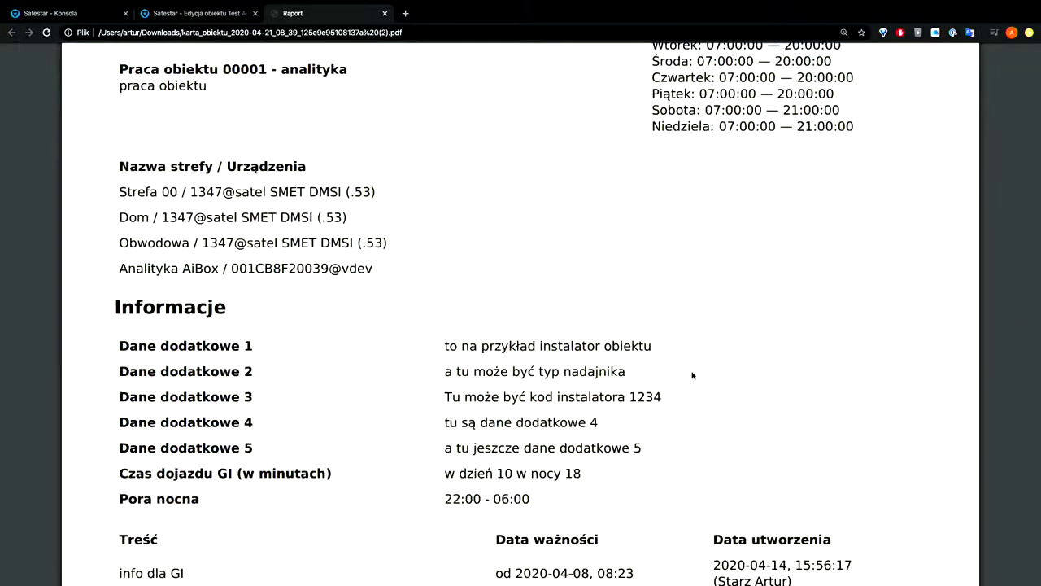
{"action": "scroll", "coordinate": [691, 374], "scroll_direction": "down", "scroll_amount": 1}
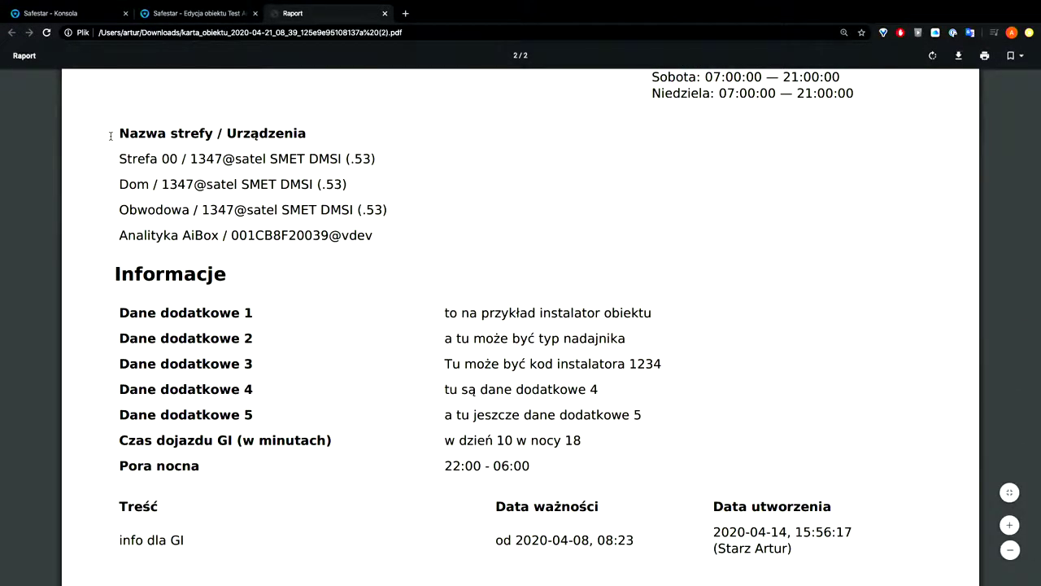
Compare the object's Strefy linie settings with the PDF report, ending on the edit page.
{"action": "left_click", "coordinate": [207, 19]}
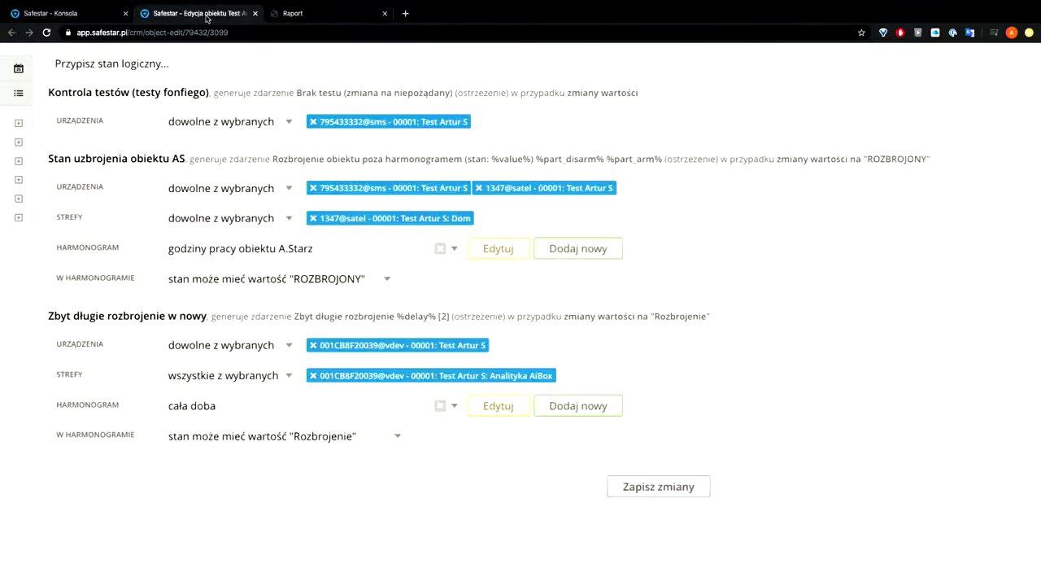
{"action": "scroll", "coordinate": [208, 141], "scroll_direction": "up", "scroll_amount": 3}
{"action": "mouse_move", "coordinate": [114, 58]}
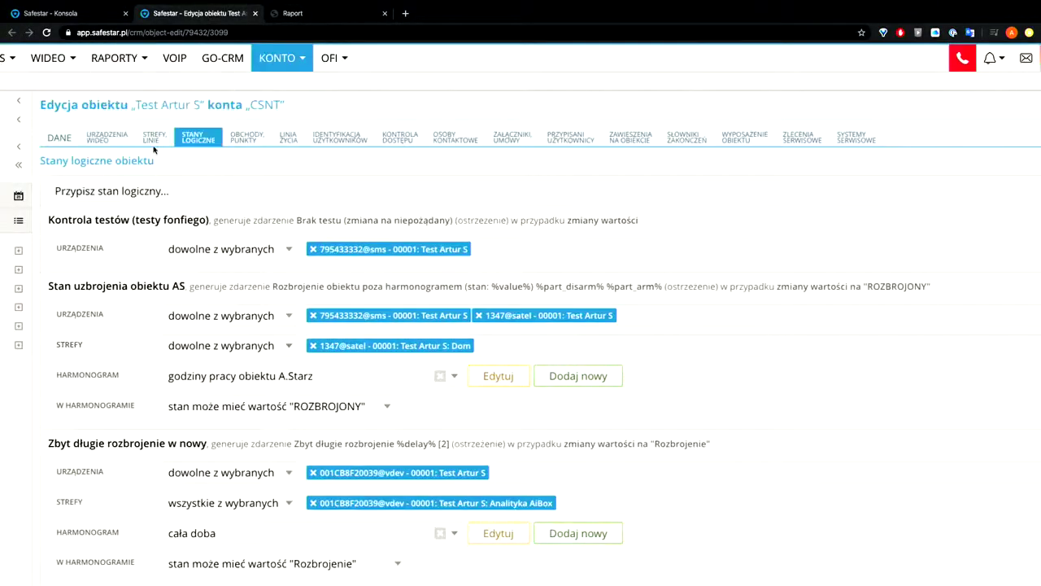
{"action": "left_click", "coordinate": [154, 138]}
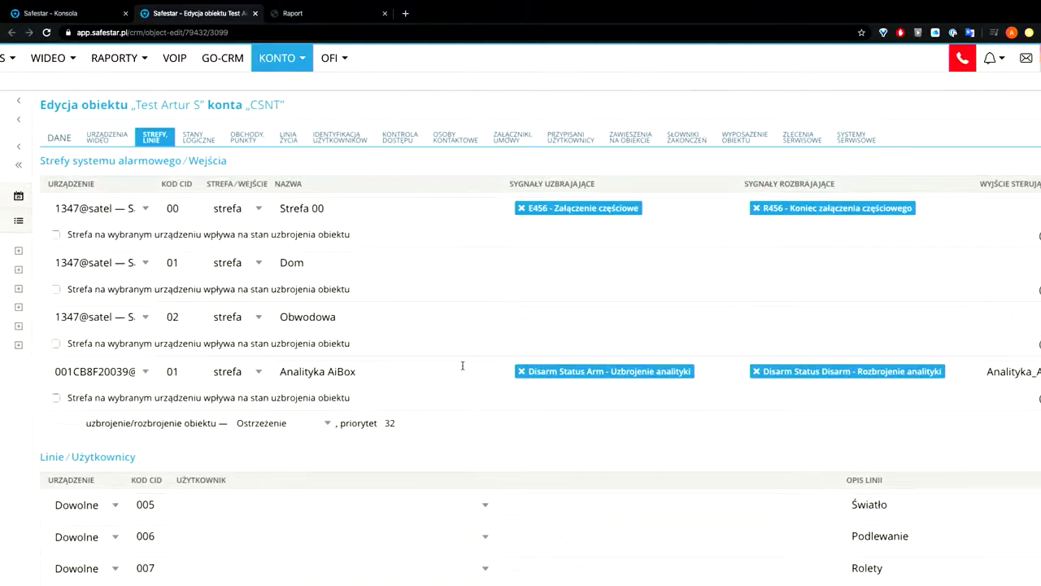
{"action": "left_click", "coordinate": [318, 13]}
{"action": "scroll", "coordinate": [441, 285], "scroll_direction": "up", "scroll_amount": 1}
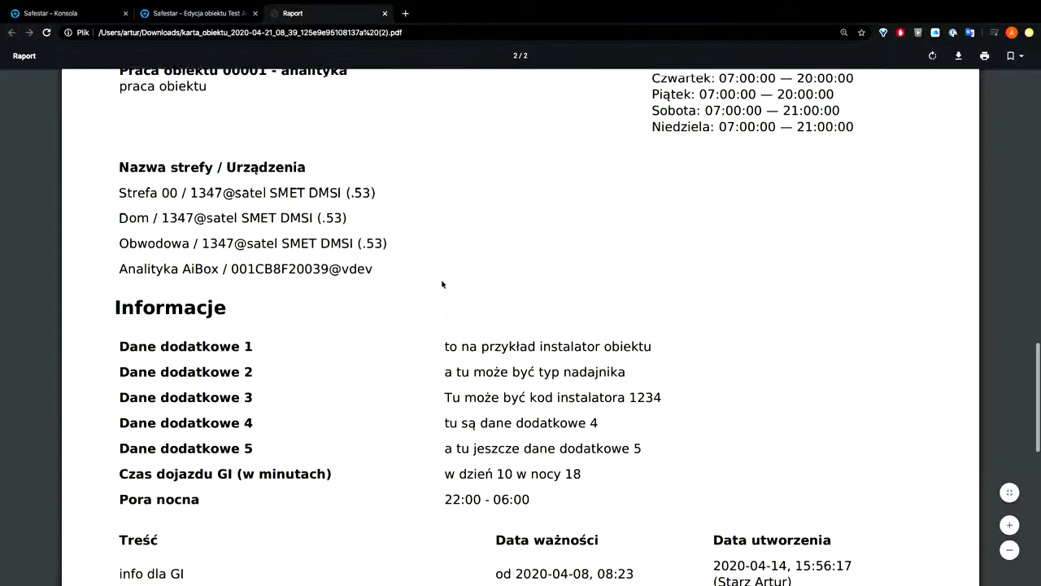
{"action": "scroll", "coordinate": [340, 438], "scroll_direction": "down", "scroll_amount": 5}
{"action": "key", "text": "ctrl+shift+Tab"}
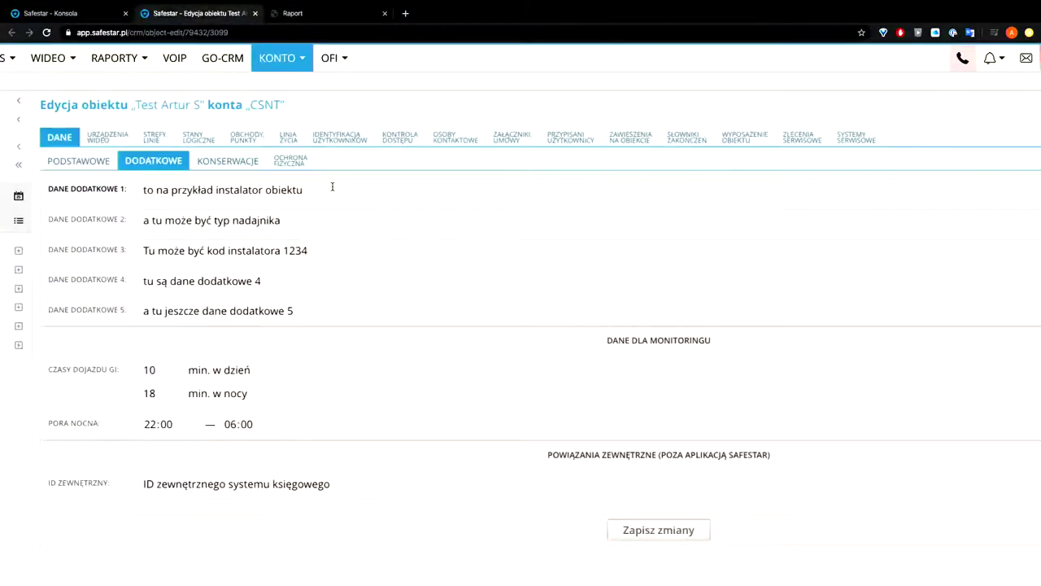
Compare the PDF's Informacje block with the edit page and object 00001's console INFO panel.
{"action": "key", "text": "ctrl+Tab"}
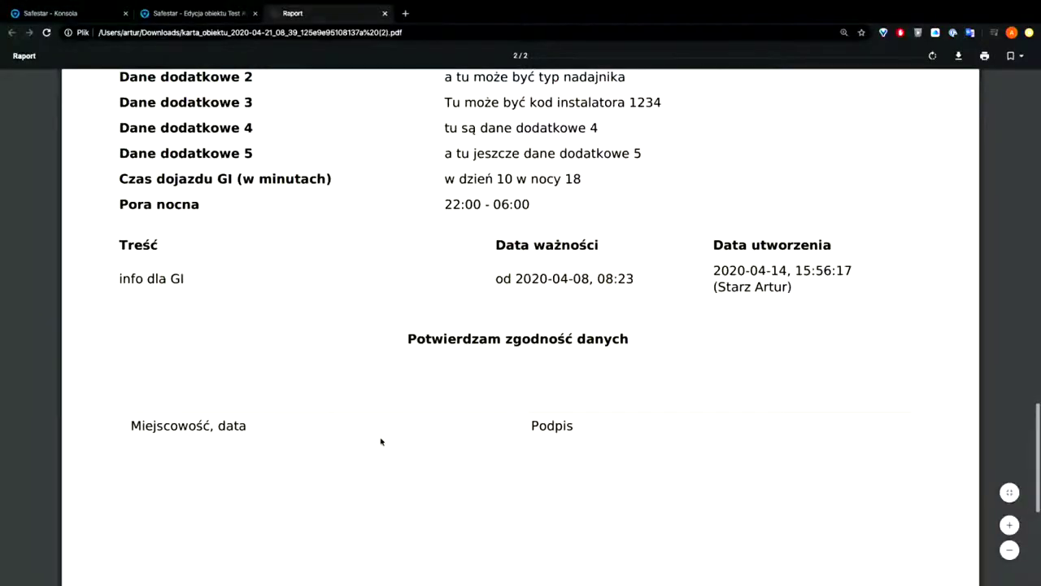
{"action": "scroll", "coordinate": [380, 441], "scroll_direction": "up", "scroll_amount": 1}
{"action": "scroll", "coordinate": [376, 438], "scroll_direction": "down", "scroll_amount": 1}
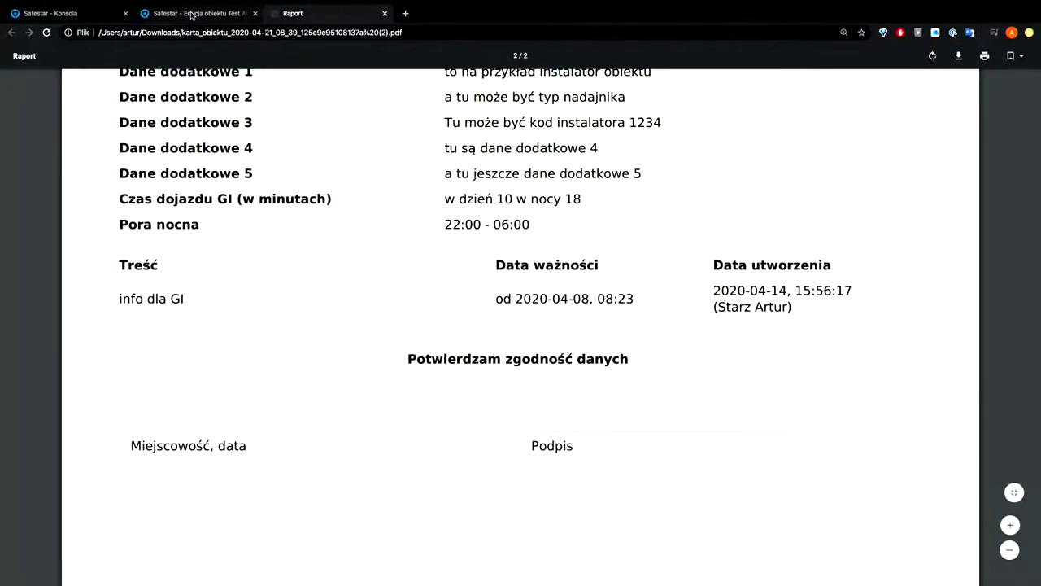
{"action": "key", "text": "ctrl+Tab"}
{"action": "left_click", "coordinate": [159, 183]}
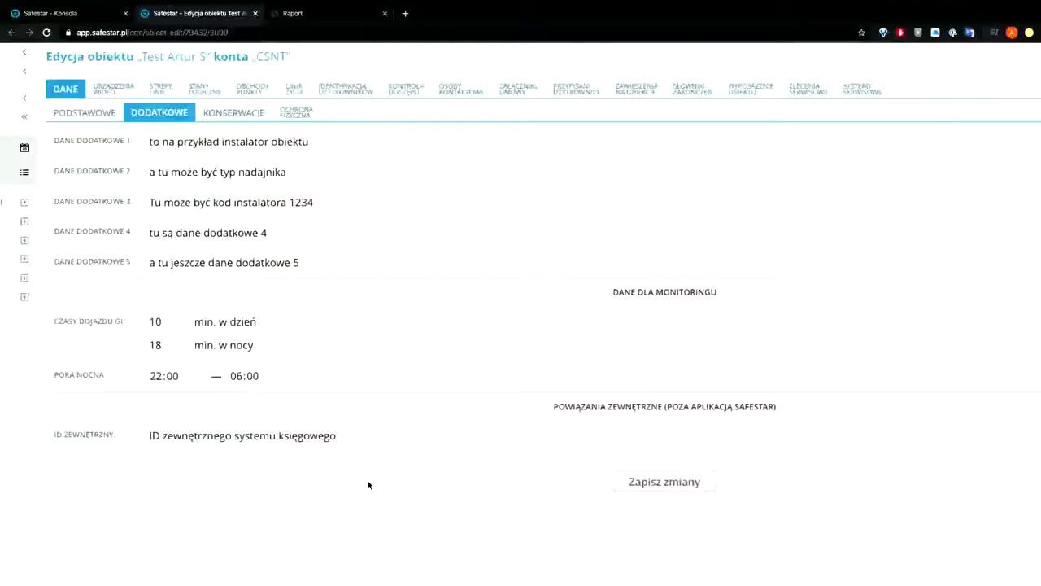
{"action": "left_click", "coordinate": [304, 15]}
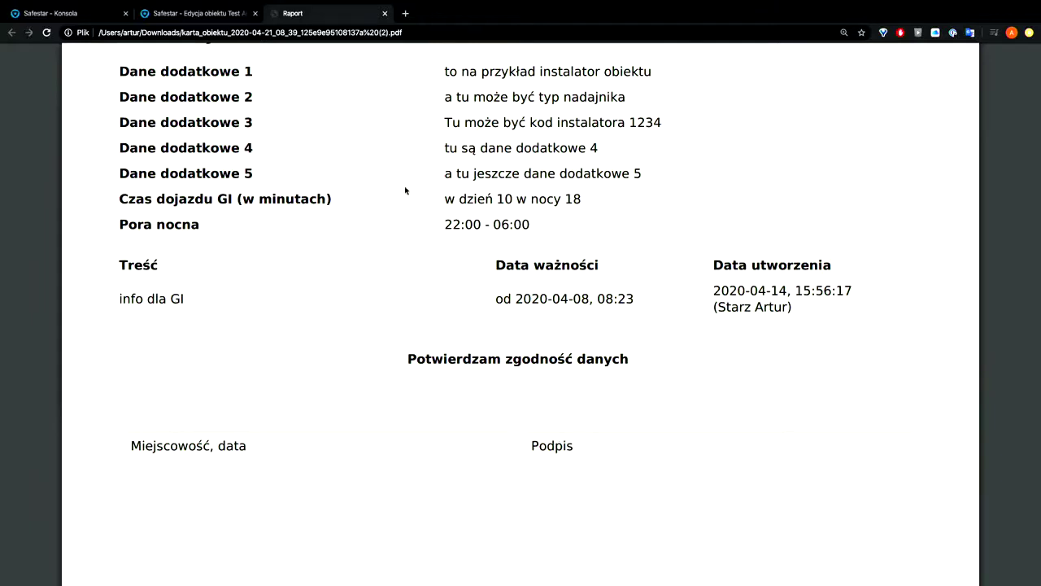
{"action": "left_click", "coordinate": [236, 13]}
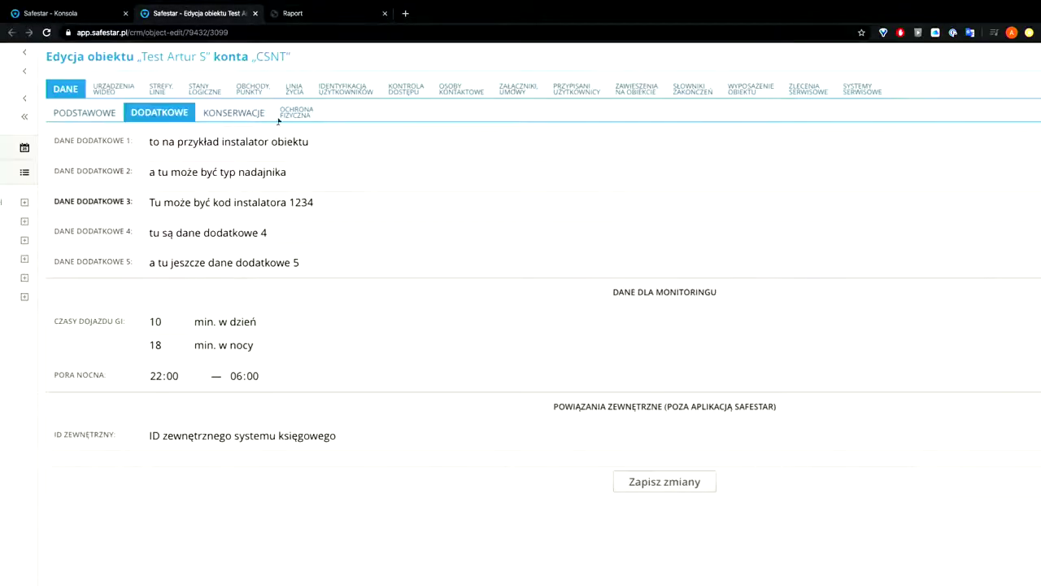
{"action": "left_click", "coordinate": [104, 13]}
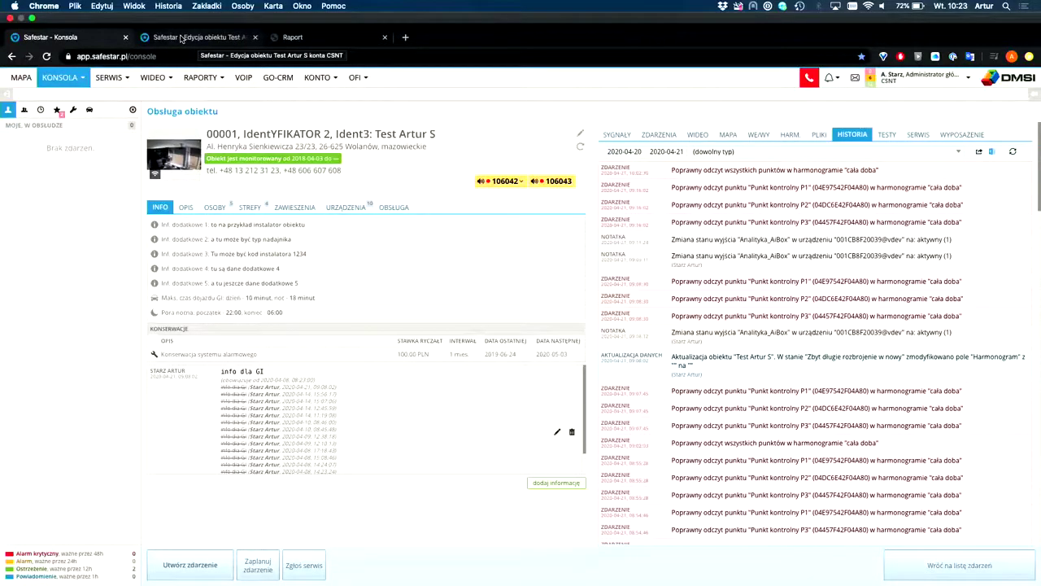
Switch to the Edycja obiektu tab on the way to the reports list.
{"action": "left_click", "coordinate": [181, 38]}
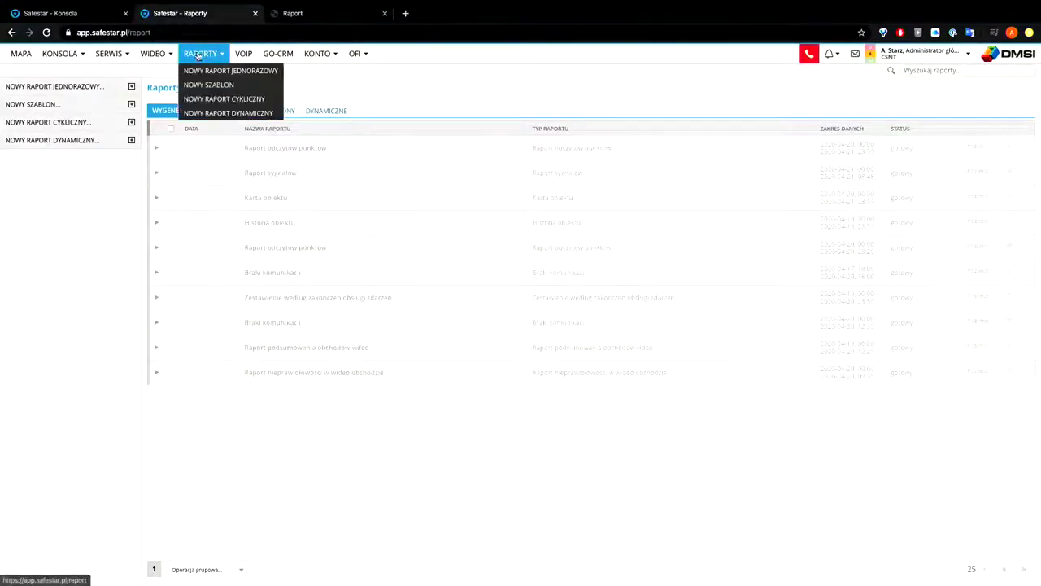
Start a new one-time Braki komunikacji report with the OBIEKT and URZĄDZENIE columns.
{"action": "left_click", "coordinate": [190, 70]}
{"action": "left_click", "coordinate": [355, 113]}
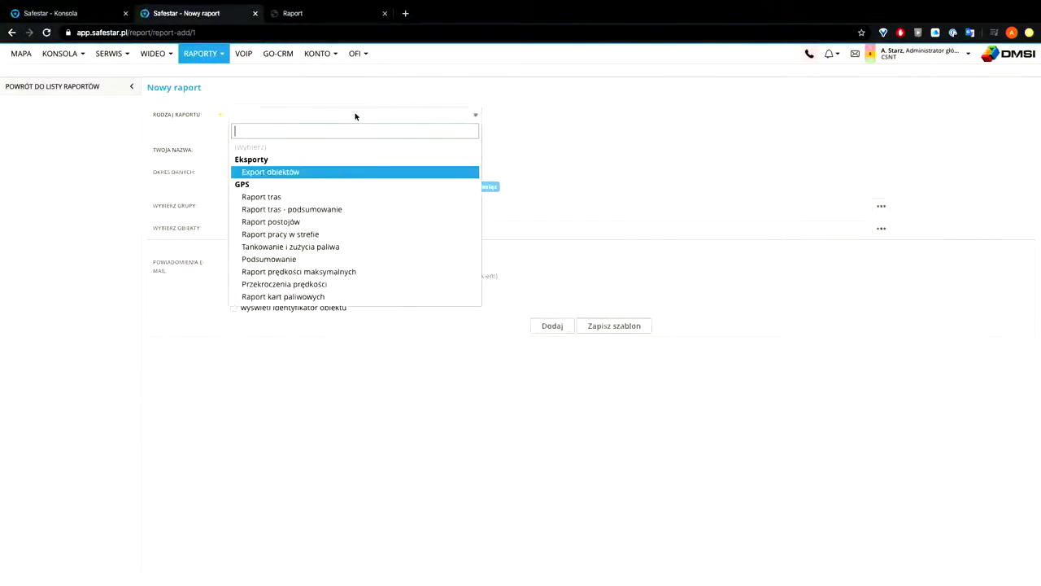
{"action": "type", "text": "brak"}
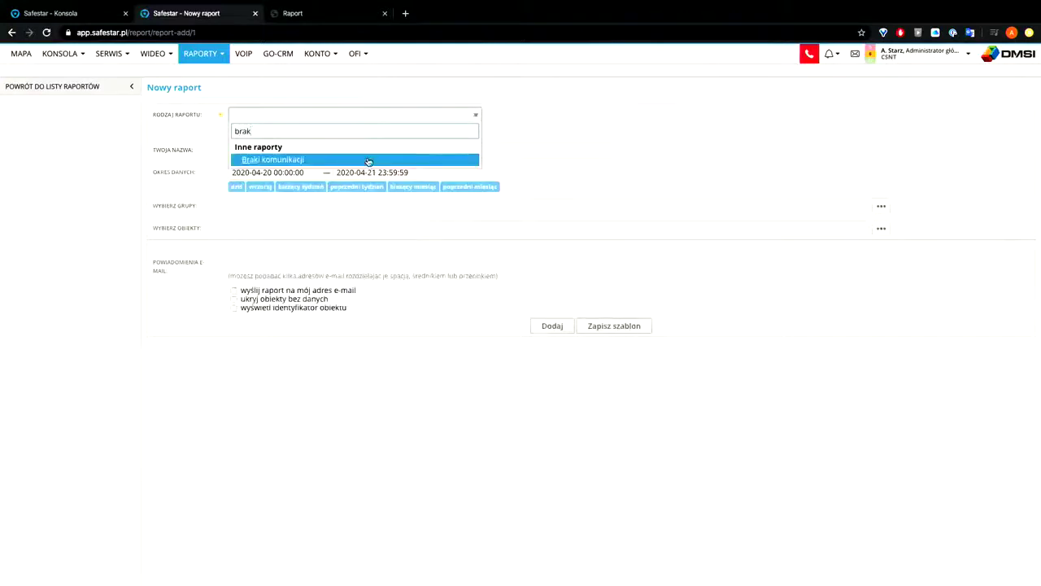
{"action": "left_click", "coordinate": [367, 160]}
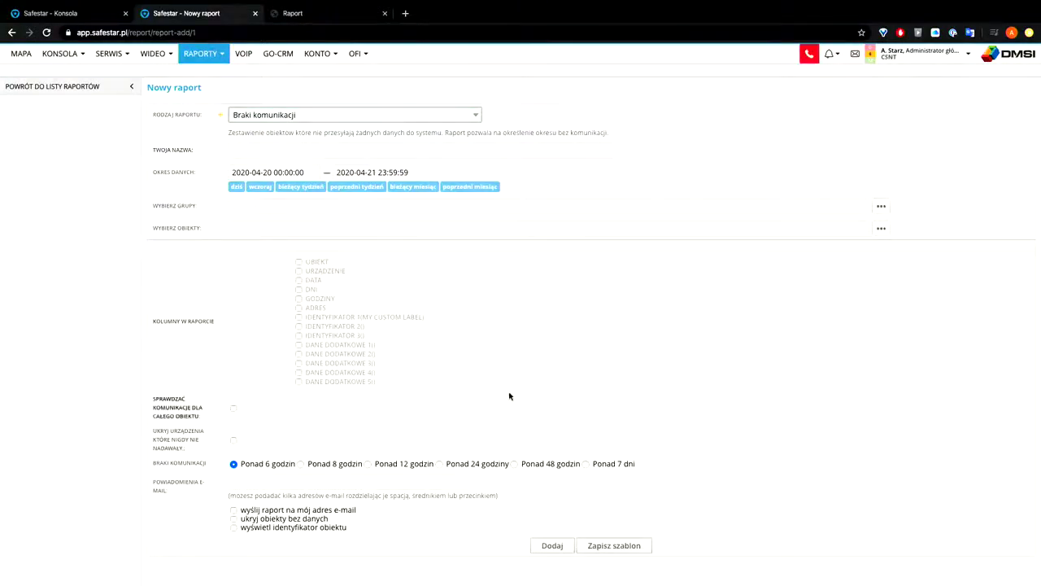
{"action": "left_click", "coordinate": [298, 262]}
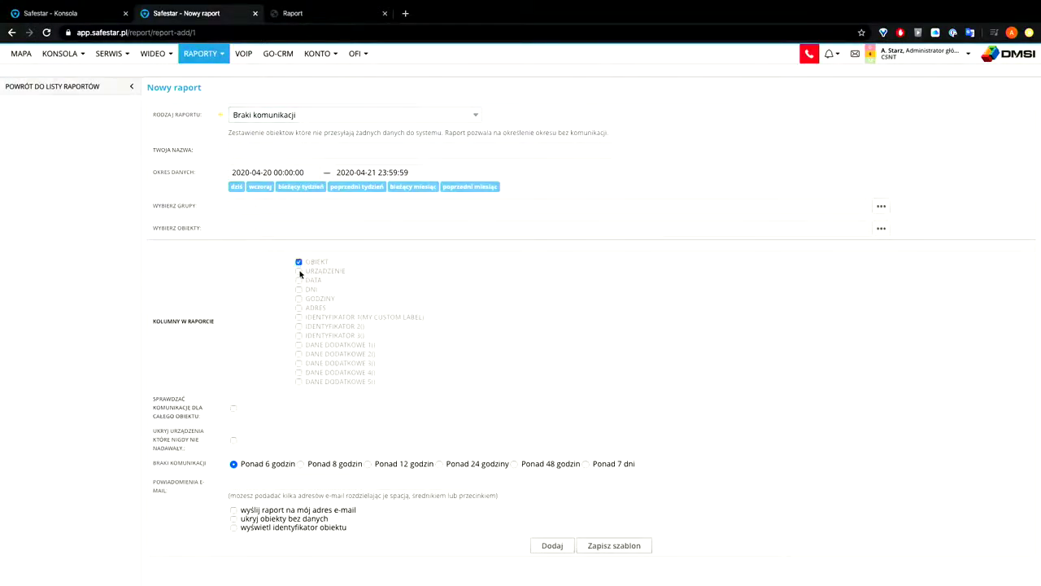
{"action": "left_click", "coordinate": [299, 271]}
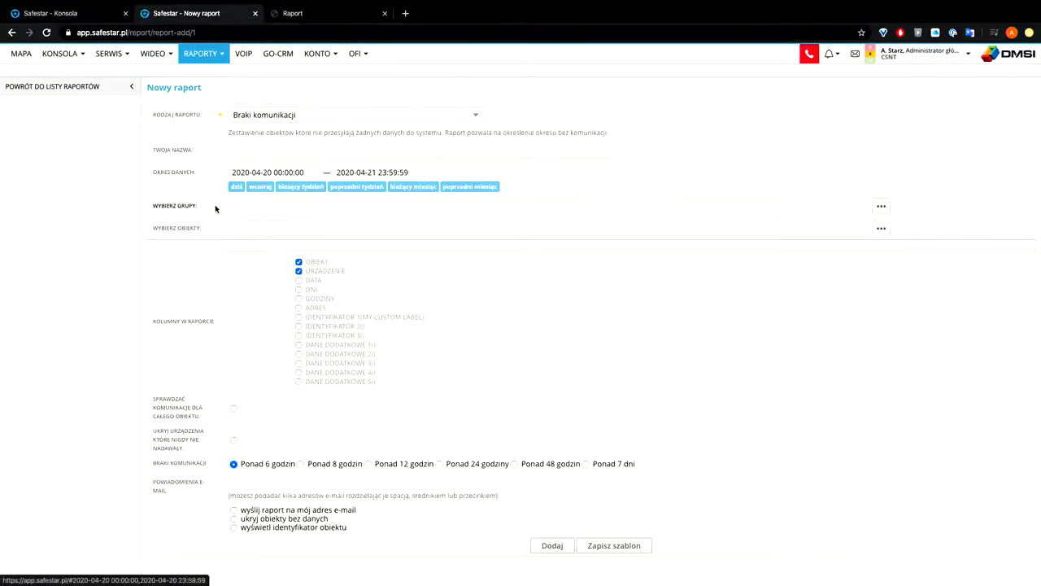
Add the CSNT - Wszystkie CSNT group to the report.
{"action": "scroll", "coordinate": [107, 282], "scroll_direction": "up", "scroll_amount": 5}
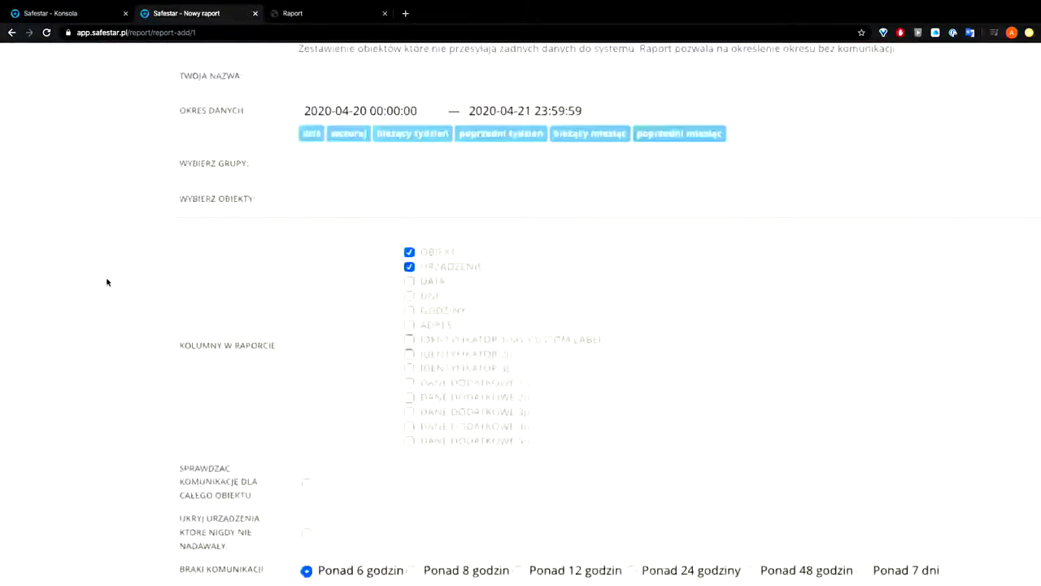
{"action": "scroll", "coordinate": [107, 281], "scroll_direction": "left", "scroll_amount": 2}
{"action": "scroll", "coordinate": [107, 282], "scroll_direction": "up", "scroll_amount": 2}
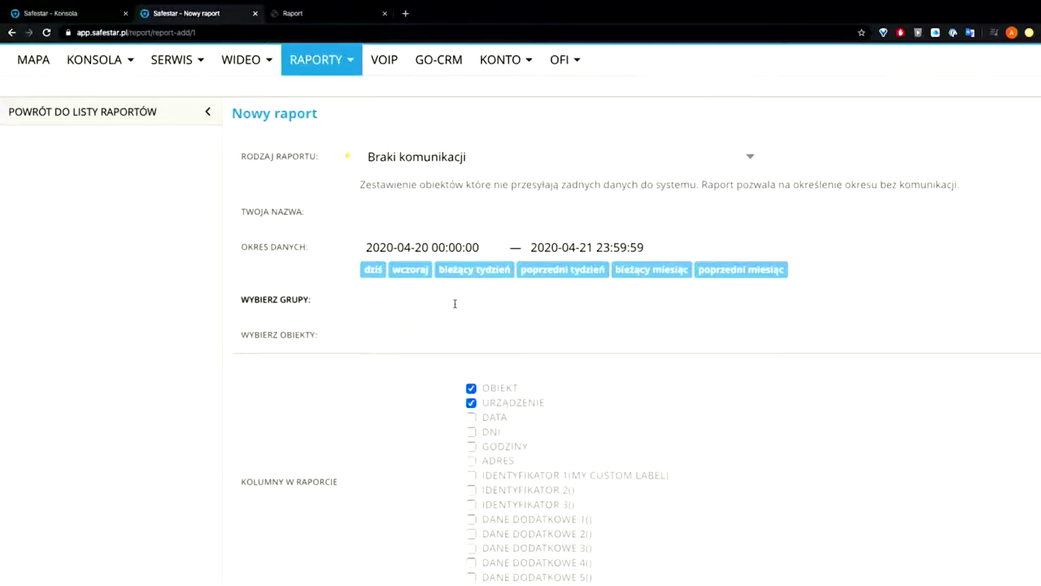
{"action": "scroll", "coordinate": [454, 304], "scroll_direction": "down", "scroll_amount": 1}
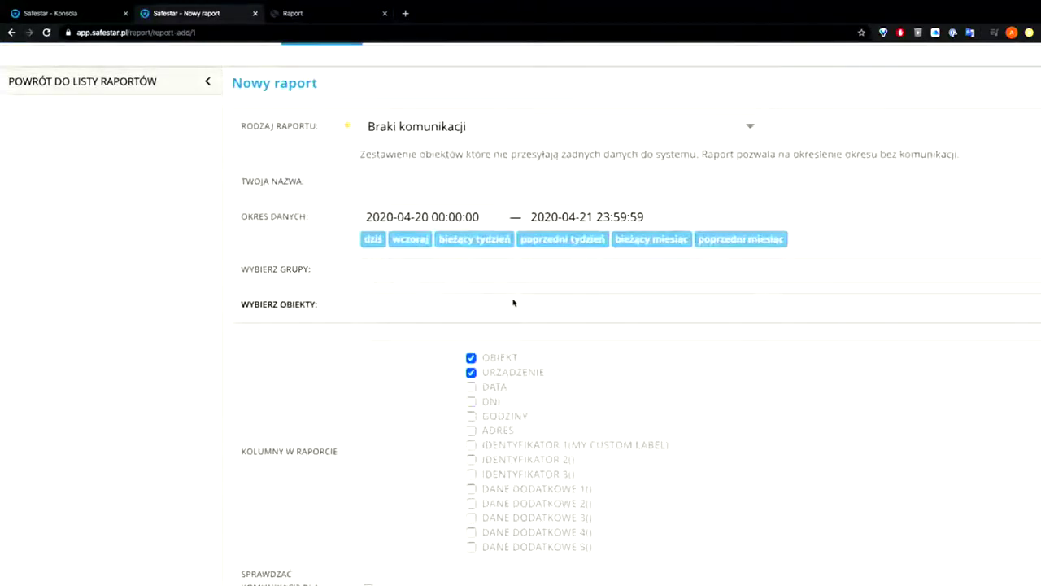
{"action": "scroll", "coordinate": [550, 317], "scroll_direction": "down", "scroll_amount": 2}
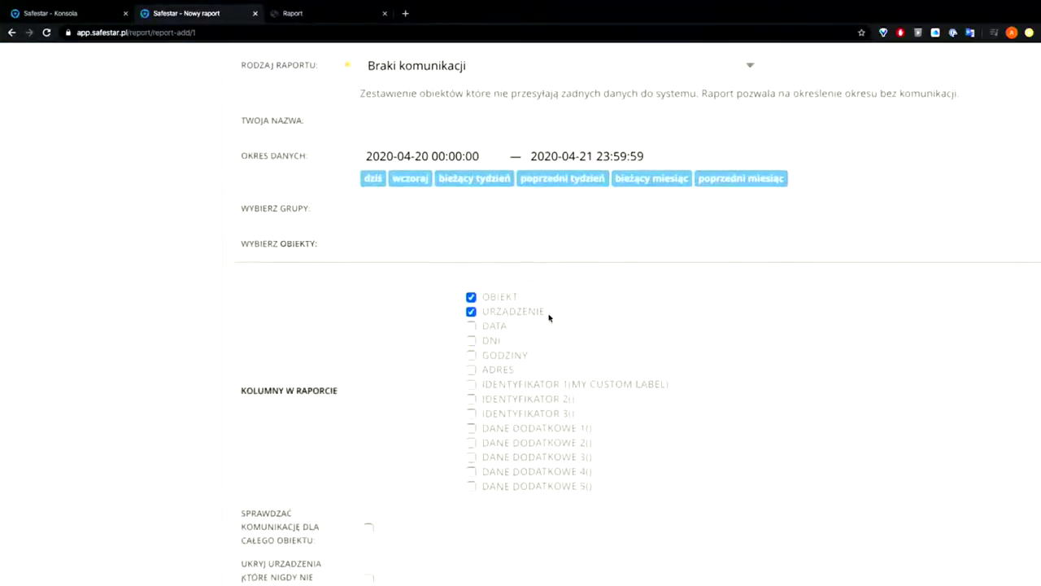
{"action": "scroll", "coordinate": [549, 317], "scroll_direction": "up", "scroll_amount": 2}
{"action": "left_click", "coordinate": [469, 275]}
{"action": "type", "text": "wszy"}
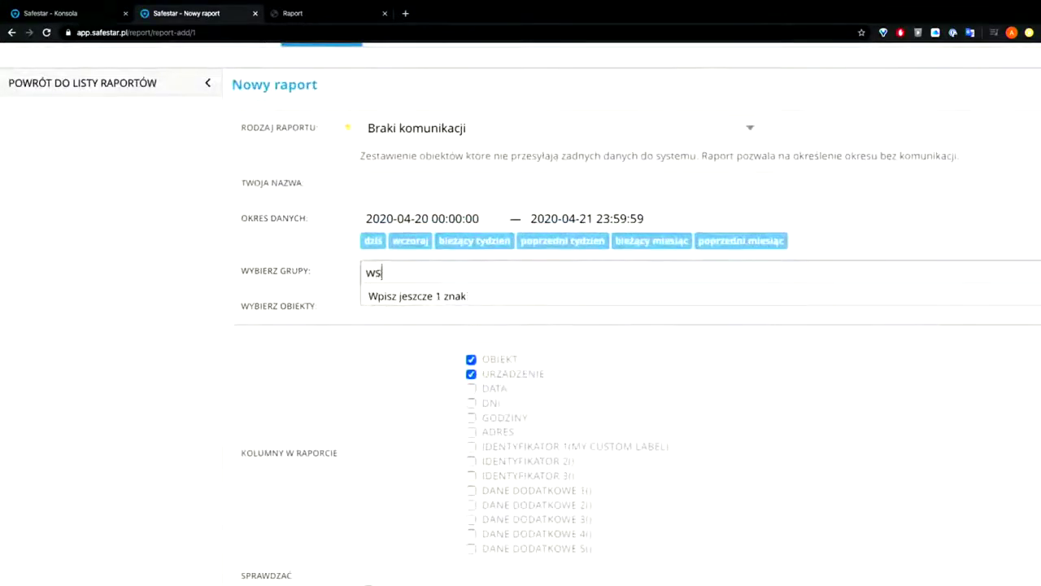
{"action": "left_click", "coordinate": [482, 298]}
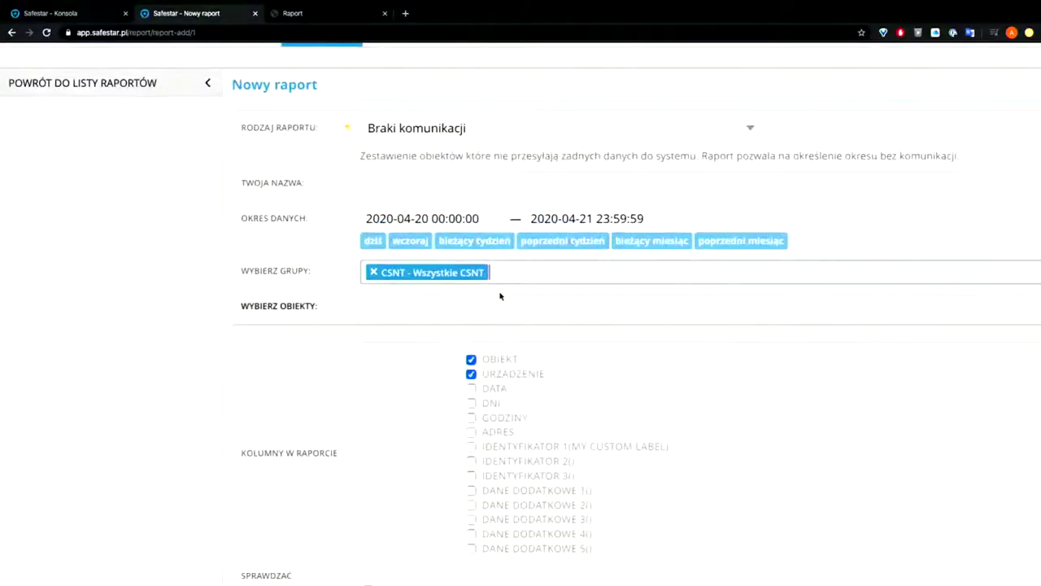
Include the DATA, DNI, GODZINY, ADRES and IDENTYFIKATOR 1 columns.
{"action": "scroll", "coordinate": [530, 411], "scroll_direction": "down", "scroll_amount": 2}
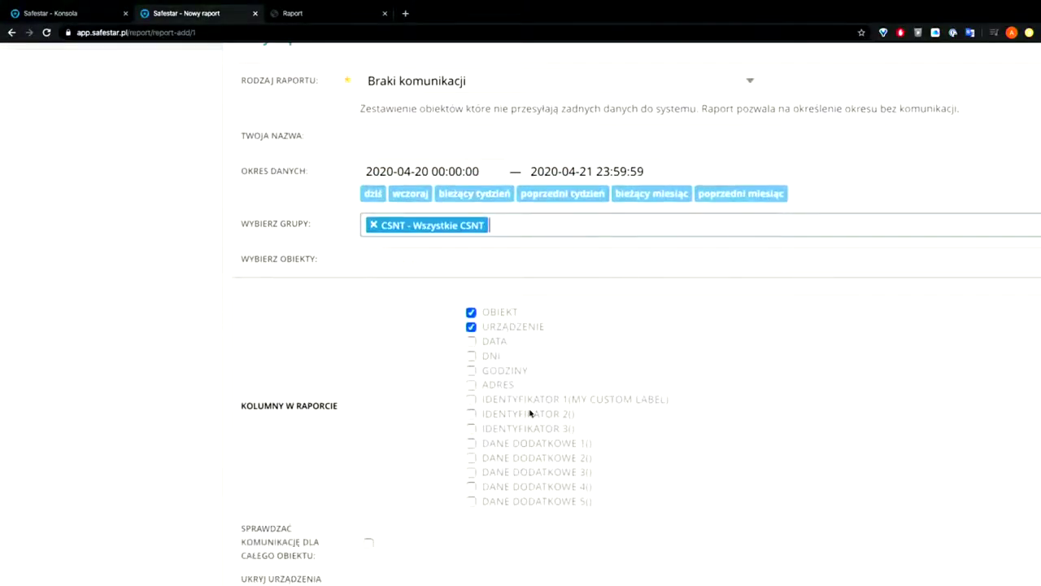
{"action": "left_click", "coordinate": [471, 328]}
{"action": "left_click", "coordinate": [471, 343]}
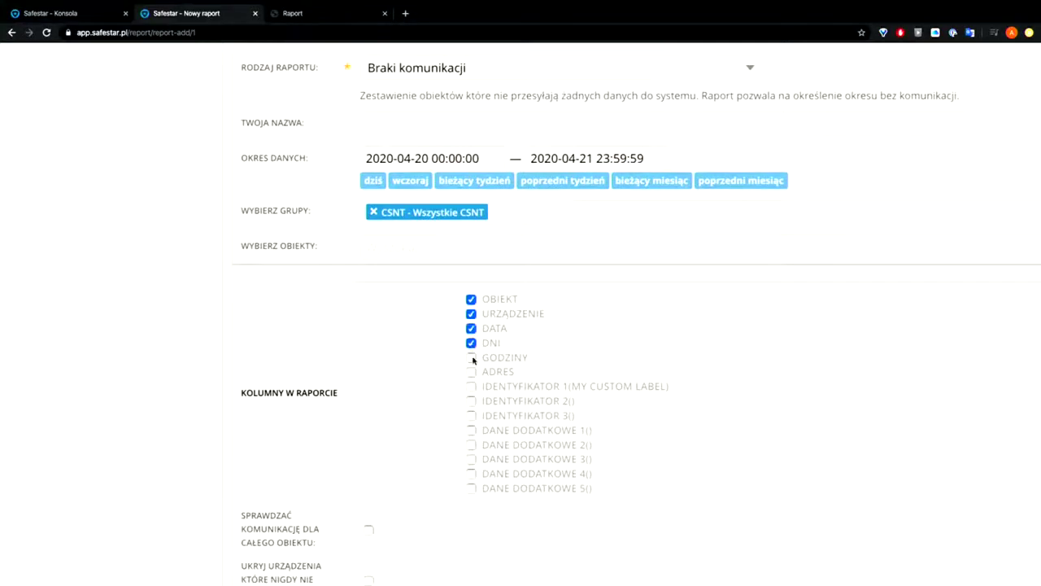
{"action": "left_click", "coordinate": [470, 358]}
{"action": "left_click", "coordinate": [471, 372]}
{"action": "left_click", "coordinate": [472, 387]}
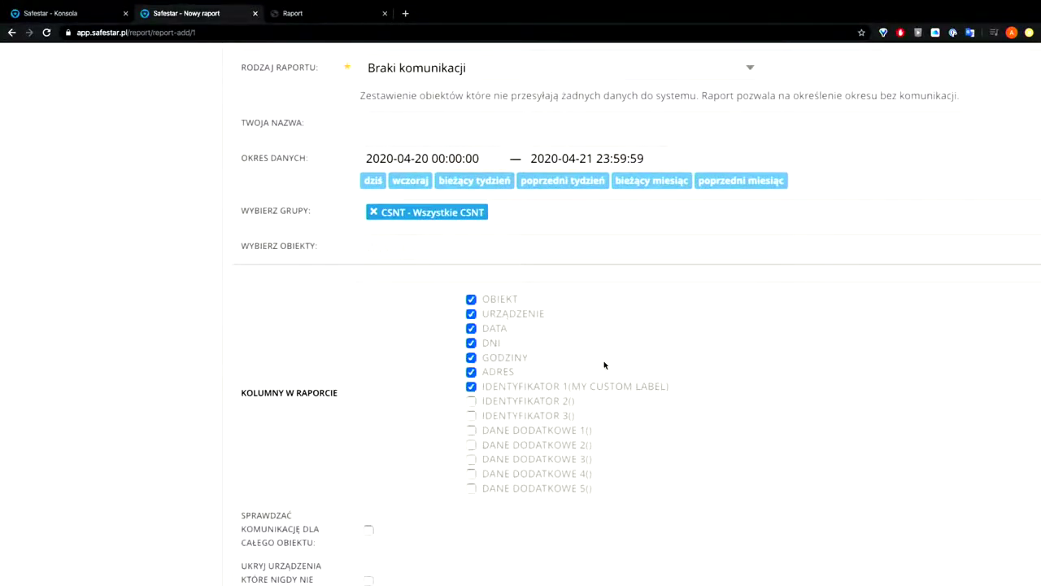
{"action": "scroll", "coordinate": [604, 367], "scroll_direction": "down", "scroll_amount": 2}
{"action": "scroll", "coordinate": [604, 365], "scroll_direction": "down", "scroll_amount": 1}
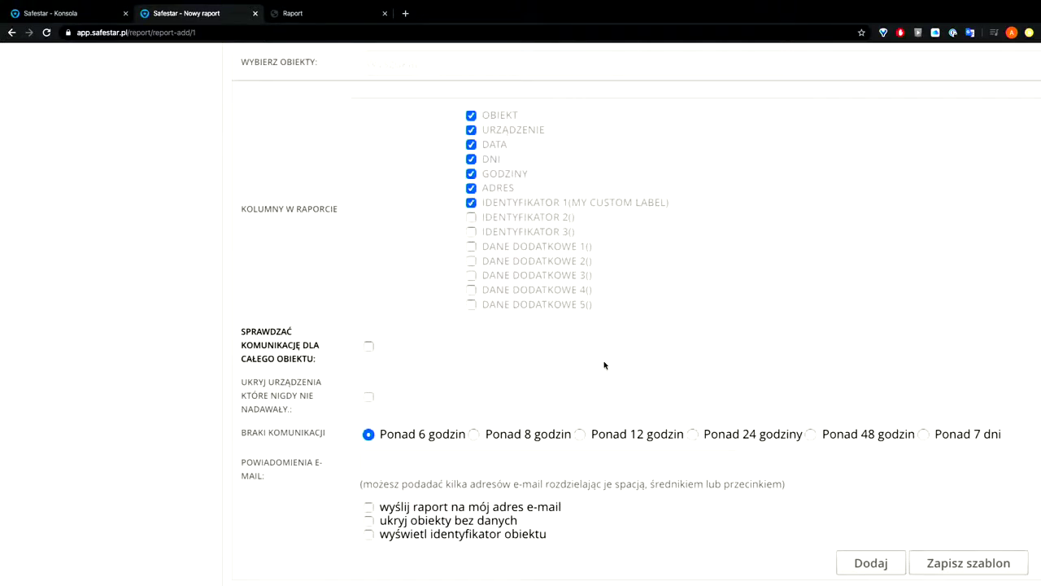
Tick 'Sprawdzać komunikację dla całego obiektu' and 'Ukryj urządzenia które nigdy nie nadawały'.
{"action": "left_click", "coordinate": [369, 346]}
{"action": "left_click", "coordinate": [371, 400]}
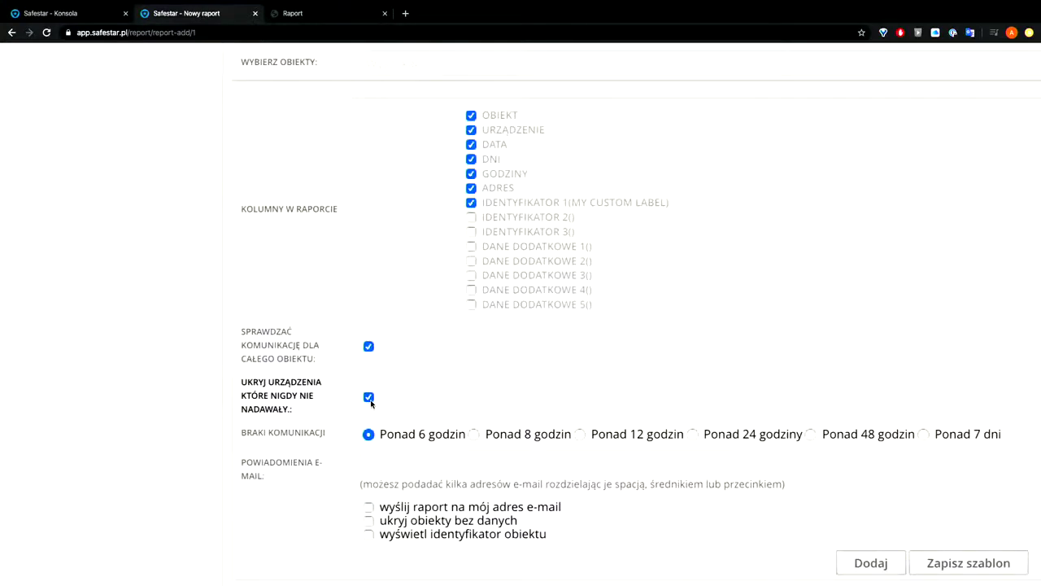
{"action": "scroll", "coordinate": [439, 407], "scroll_direction": "right", "scroll_amount": 2}
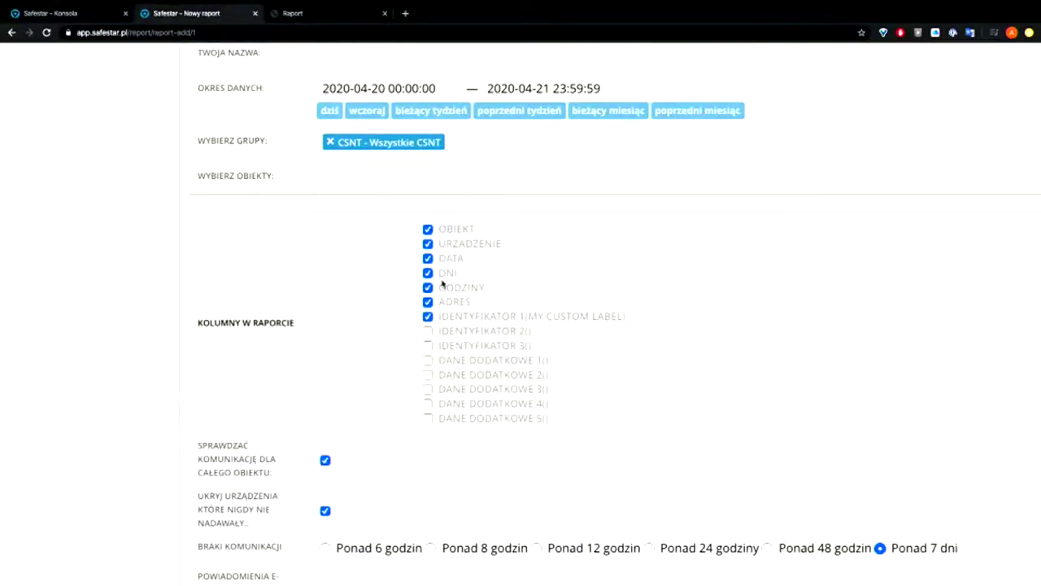
Try the no-communication threshold options (24, 12, 8, 6 hours), leaving it at over 12 hours.
{"action": "scroll", "coordinate": [444, 434], "scroll_direction": "down", "scroll_amount": 2}
{"action": "left_click", "coordinate": [650, 463]}
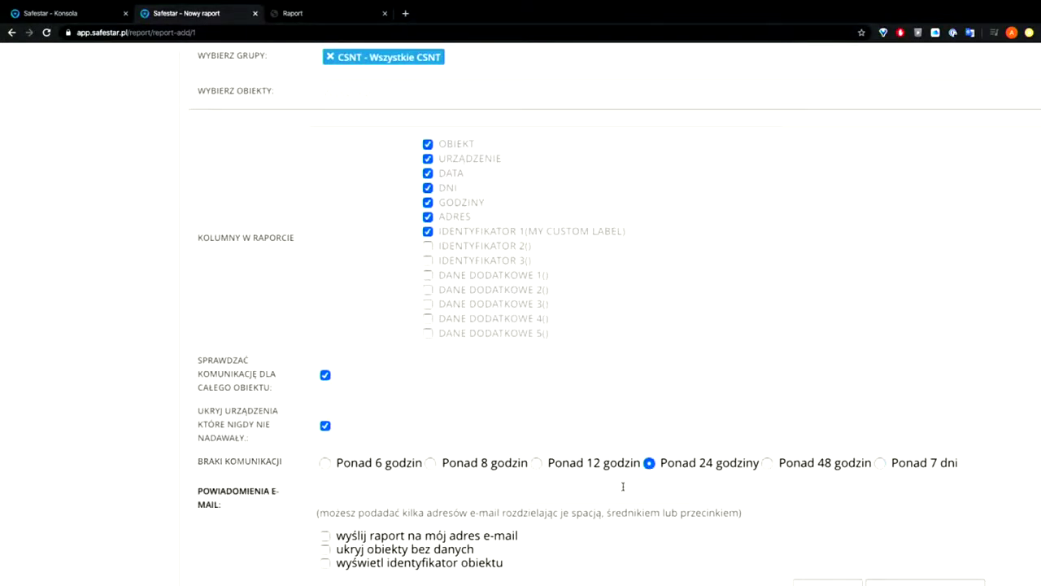
{"action": "left_click", "coordinate": [623, 486]}
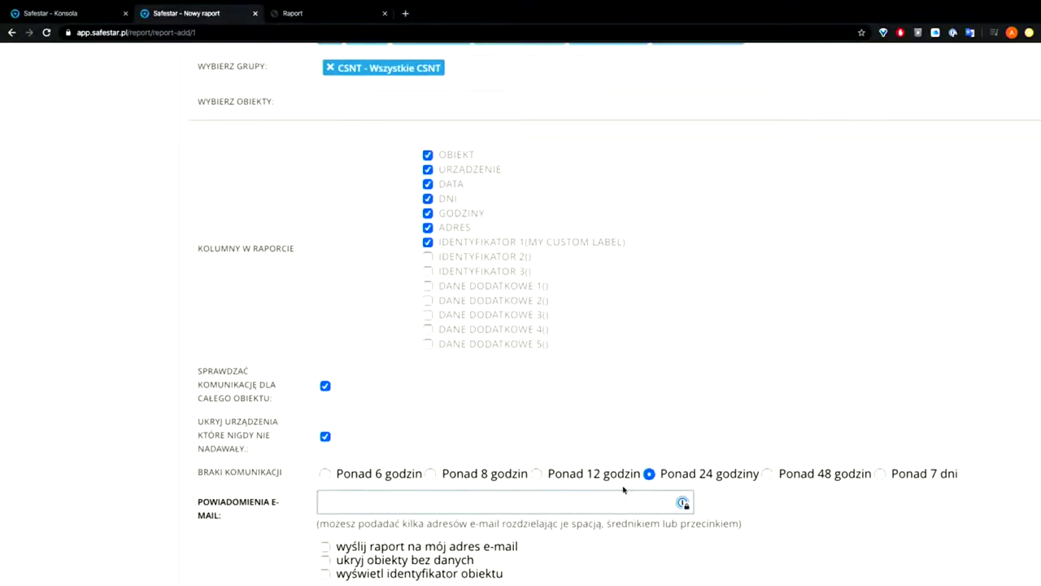
{"action": "left_click", "coordinate": [614, 475]}
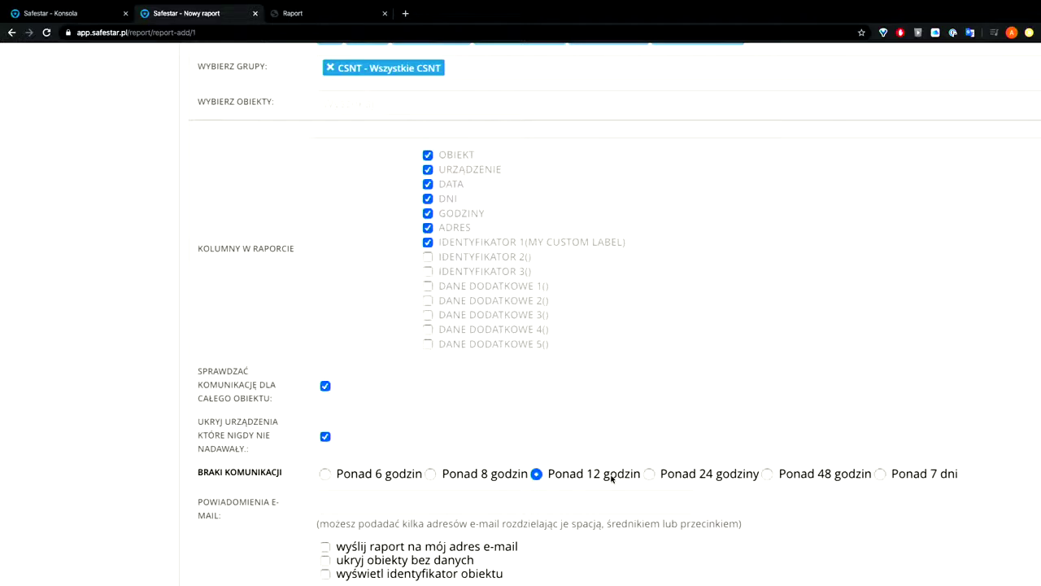
{"action": "left_click", "coordinate": [519, 475]}
{"action": "left_click", "coordinate": [595, 473]}
{"action": "left_click", "coordinate": [387, 474]}
{"action": "left_click", "coordinate": [521, 478]}
{"action": "left_click", "coordinate": [568, 480]}
Set the no-communication threshold to over 7 days.
{"action": "scroll", "coordinate": [565, 480], "scroll_direction": "up", "scroll_amount": 1}
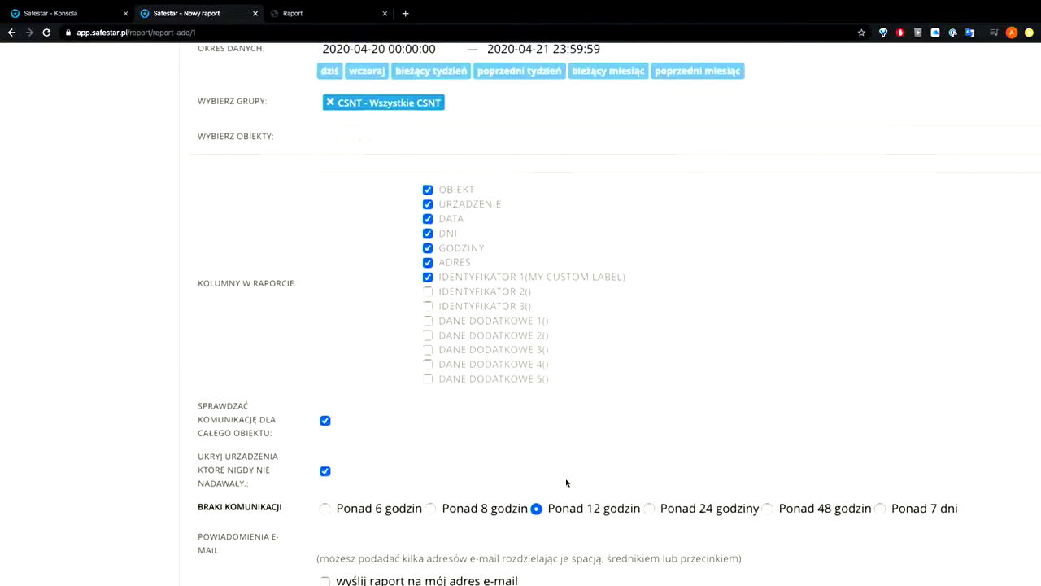
{"action": "left_click", "coordinate": [569, 133]}
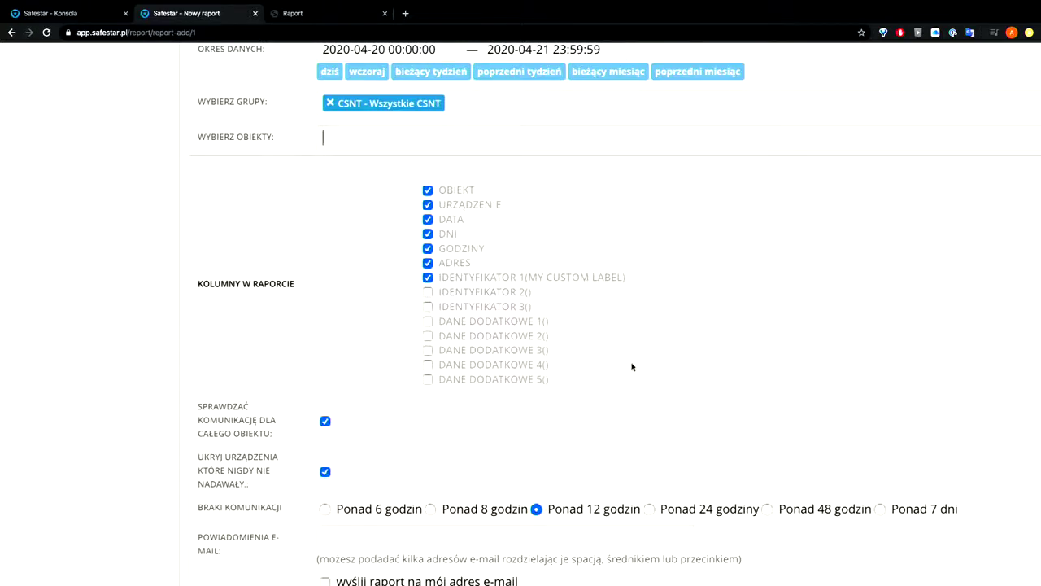
{"action": "scroll", "coordinate": [633, 367], "scroll_direction": "down", "scroll_amount": 3}
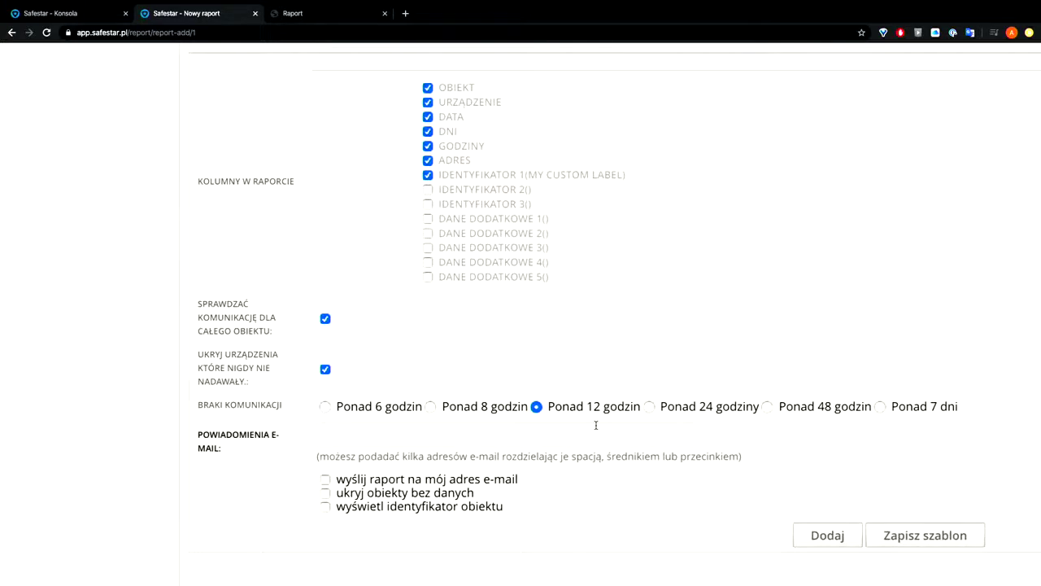
{"action": "scroll", "coordinate": [634, 388], "scroll_direction": "up", "scroll_amount": 5}
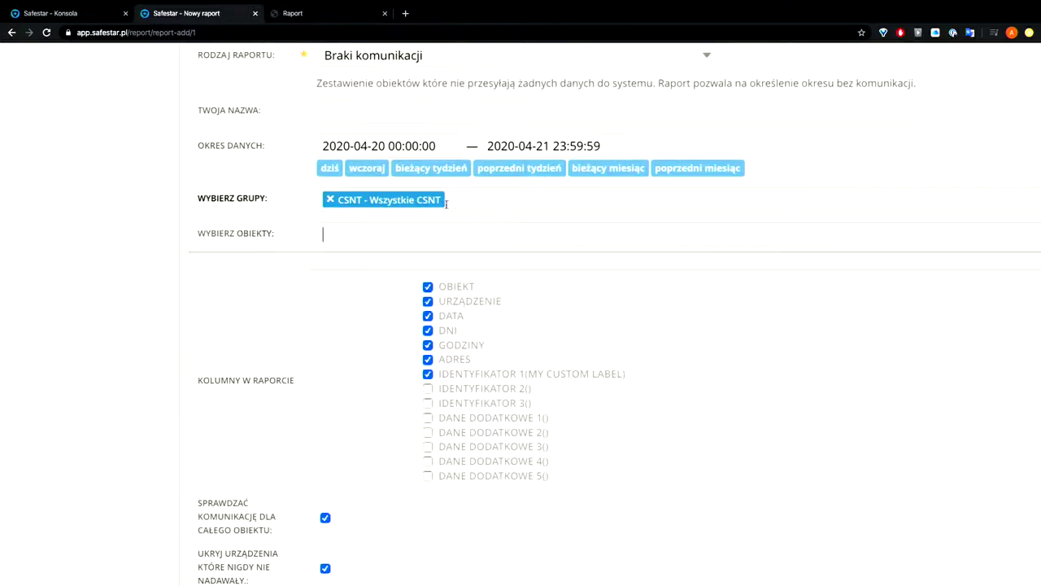
{"action": "scroll", "coordinate": [502, 214], "scroll_direction": "down", "scroll_amount": 5}
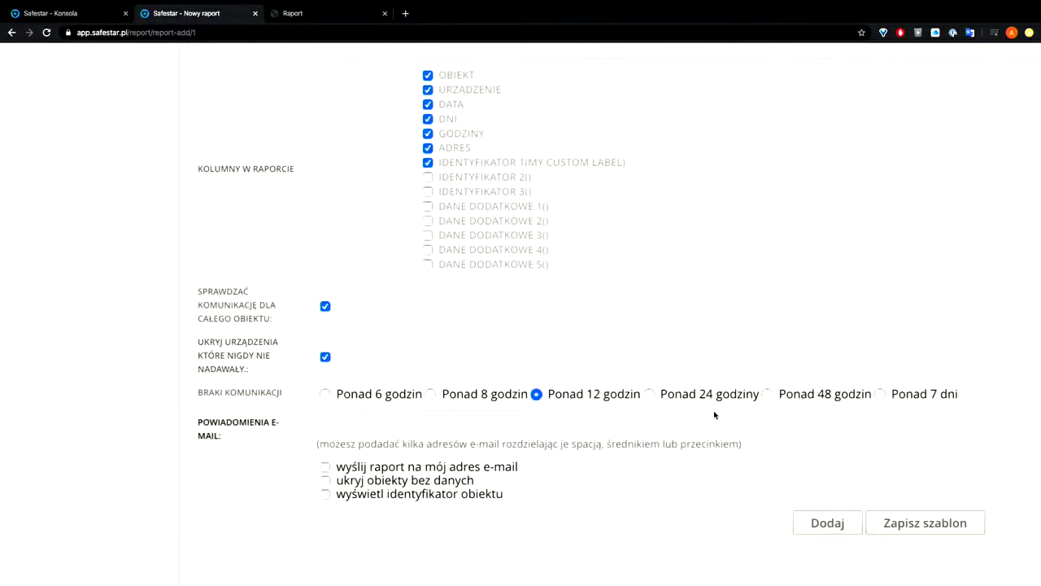
{"action": "left_click", "coordinate": [881, 394]}
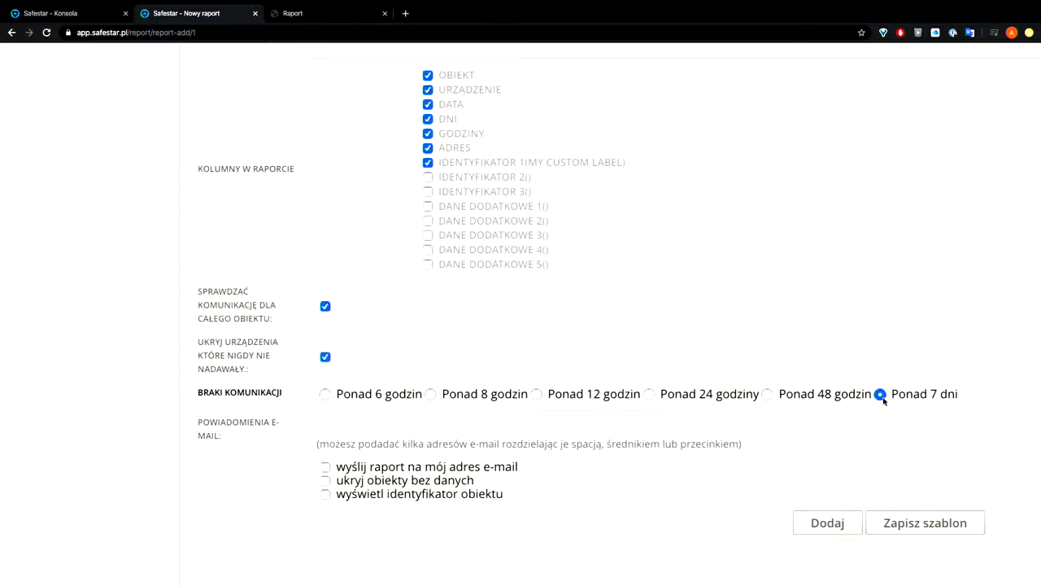
{"action": "left_click", "coordinate": [648, 420]}
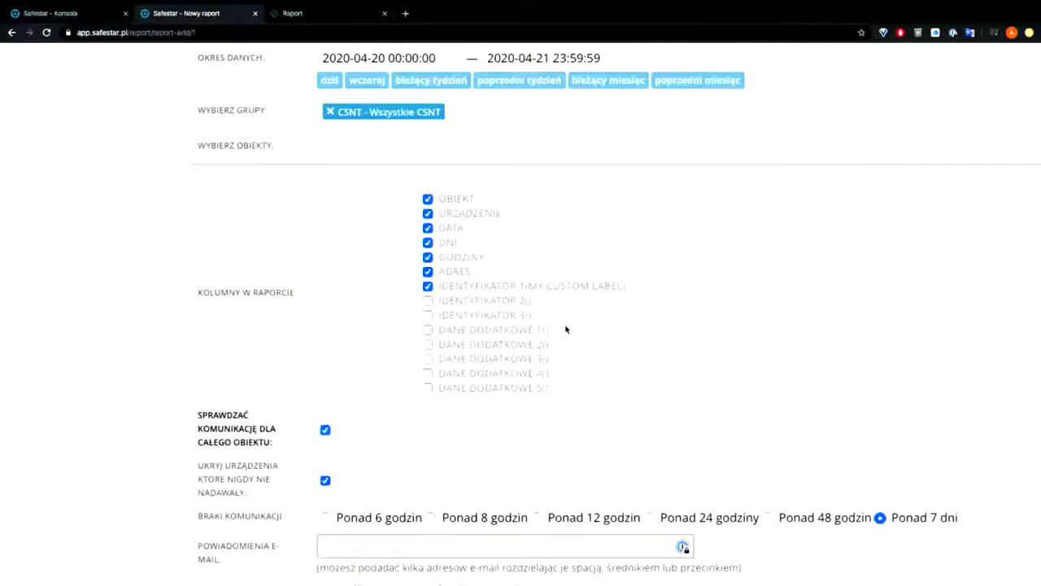
{"action": "scroll", "coordinate": [566, 329], "scroll_direction": "up", "scroll_amount": 3}
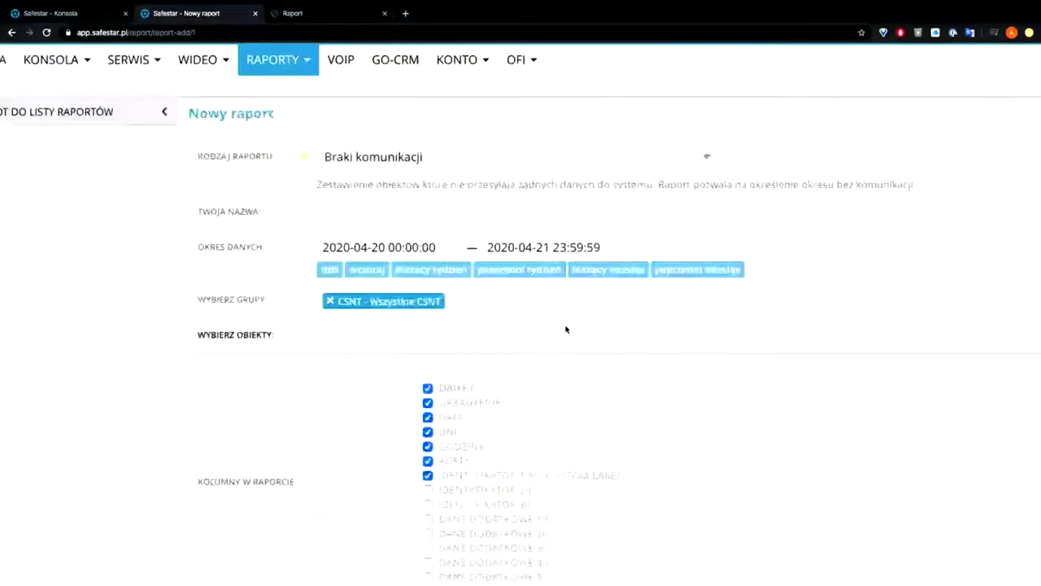
Download the Braki komunikacji report from the reports list as PDF and open it.
{"action": "left_click", "coordinate": [272, 60]}
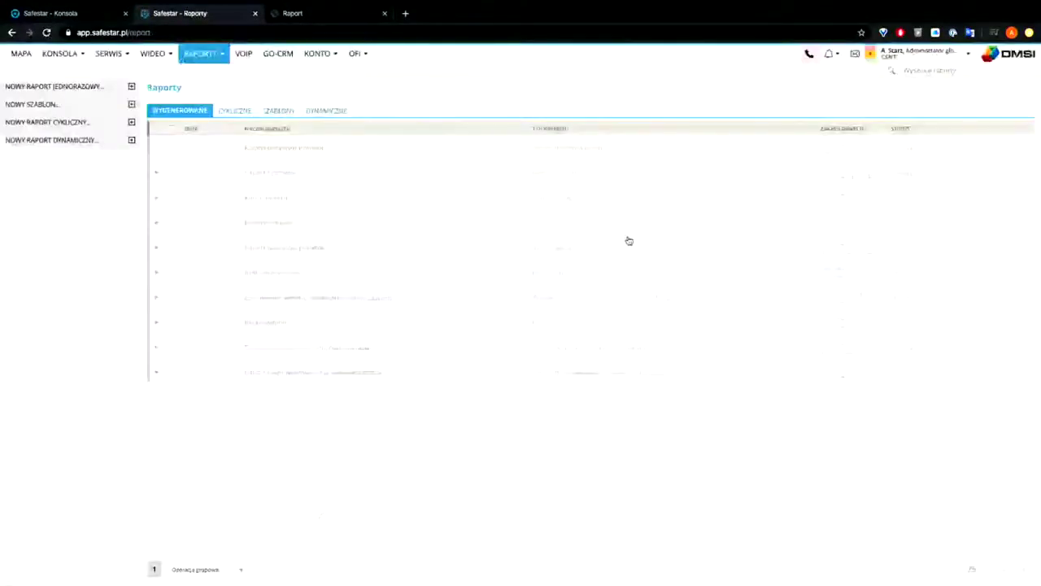
{"action": "left_click", "coordinate": [976, 274]}
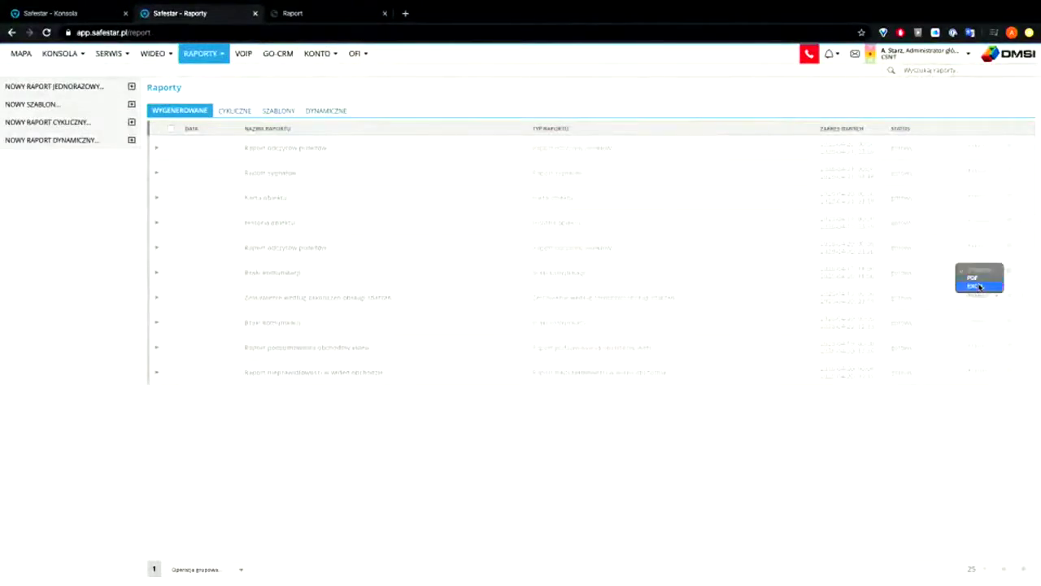
{"action": "left_click", "coordinate": [980, 280]}
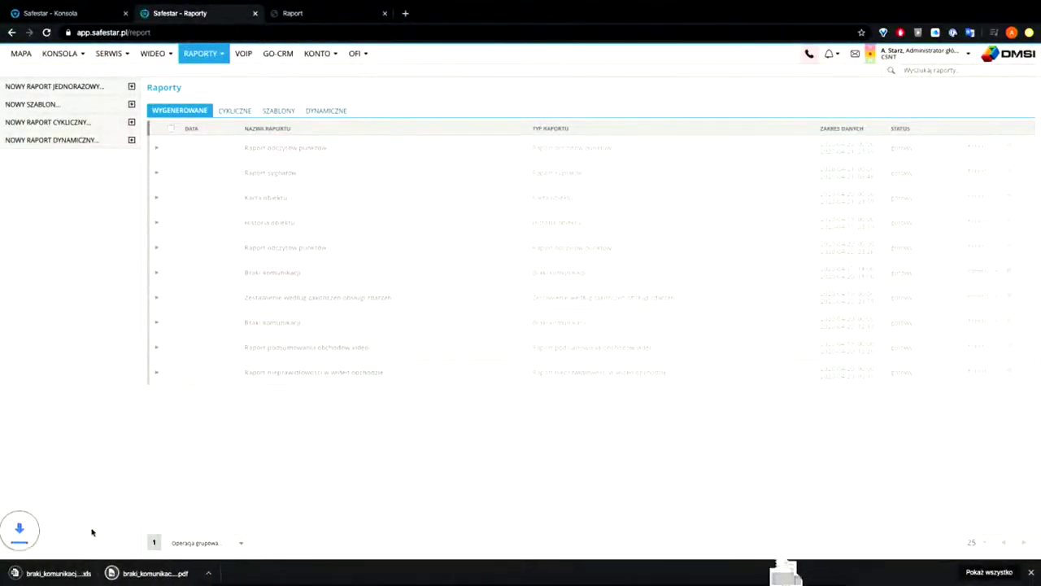
{"action": "left_click", "coordinate": [87, 575]}
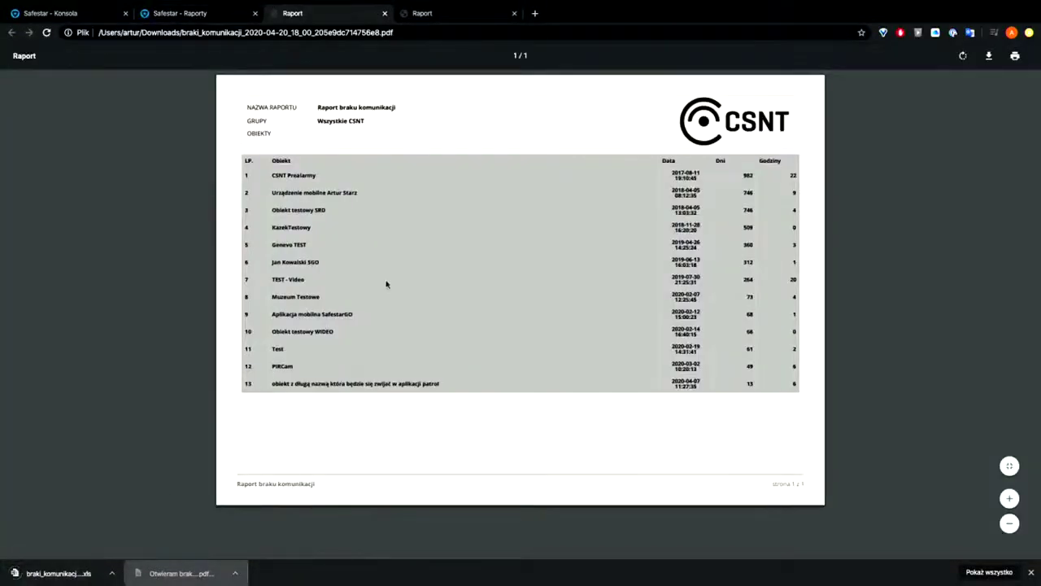
Read through the 13-object no-communication PDF, then switch to its Excel copy.
{"action": "scroll", "coordinate": [354, 187], "scroll_direction": "up", "scroll_amount": 3, "text": "ctrl"}
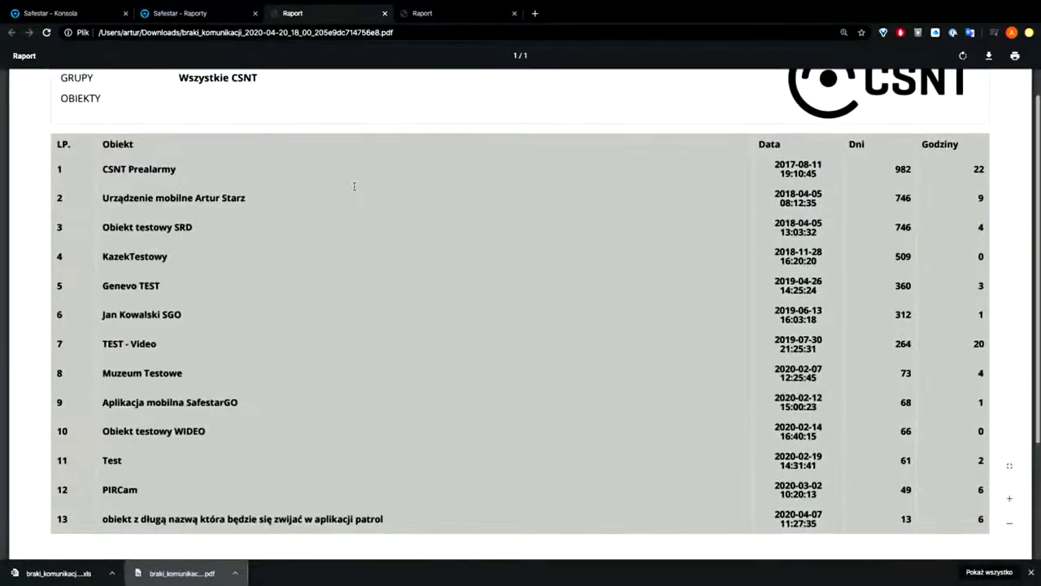
{"action": "scroll", "coordinate": [354, 187], "scroll_direction": "down", "scroll_amount": 1}
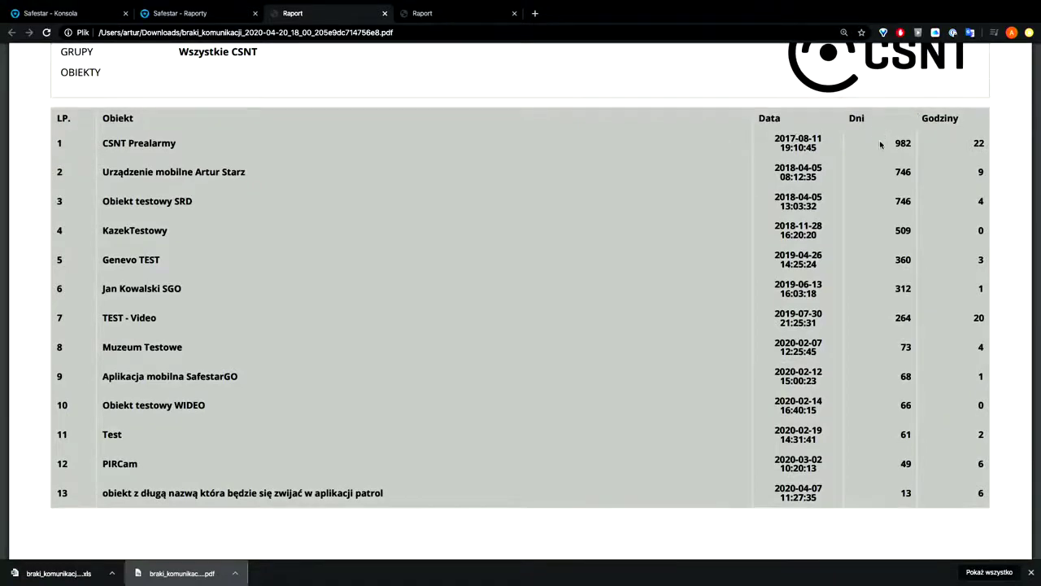
{"action": "scroll", "coordinate": [950, 146], "scroll_direction": "down", "scroll_amount": 3}
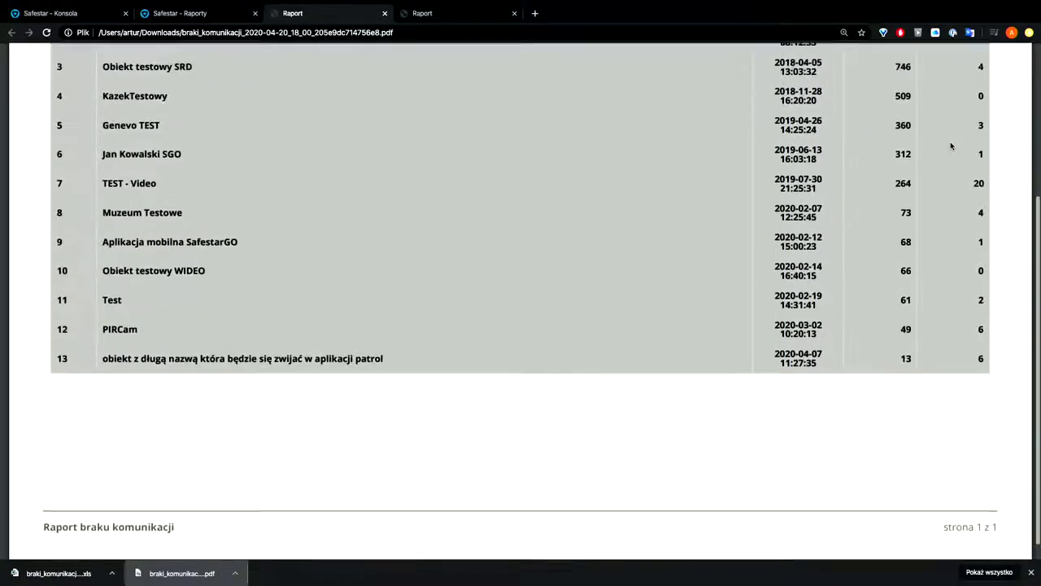
{"action": "scroll", "coordinate": [951, 145], "scroll_direction": "up", "scroll_amount": 5}
{"action": "scroll", "coordinate": [951, 146], "scroll_direction": "down", "scroll_amount": 2}
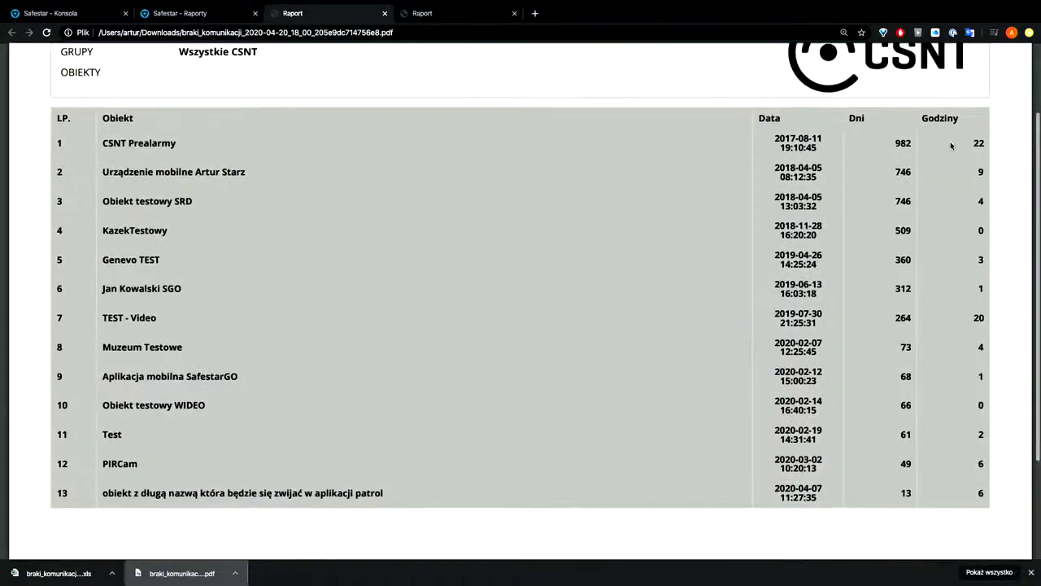
{"action": "scroll", "coordinate": [951, 145], "scroll_direction": "up", "scroll_amount": 2}
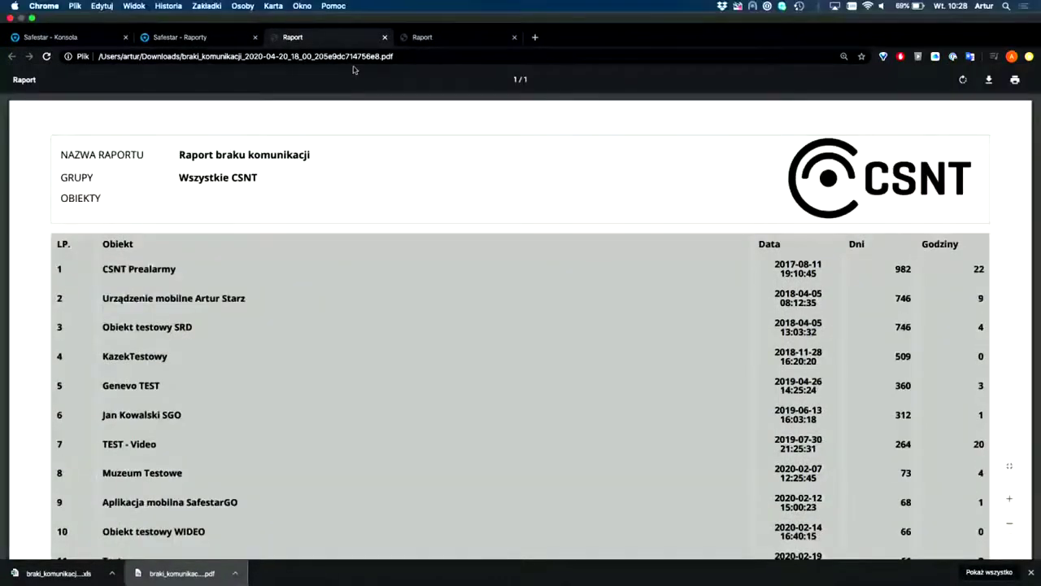
{"action": "key", "text": "super+Tab"}
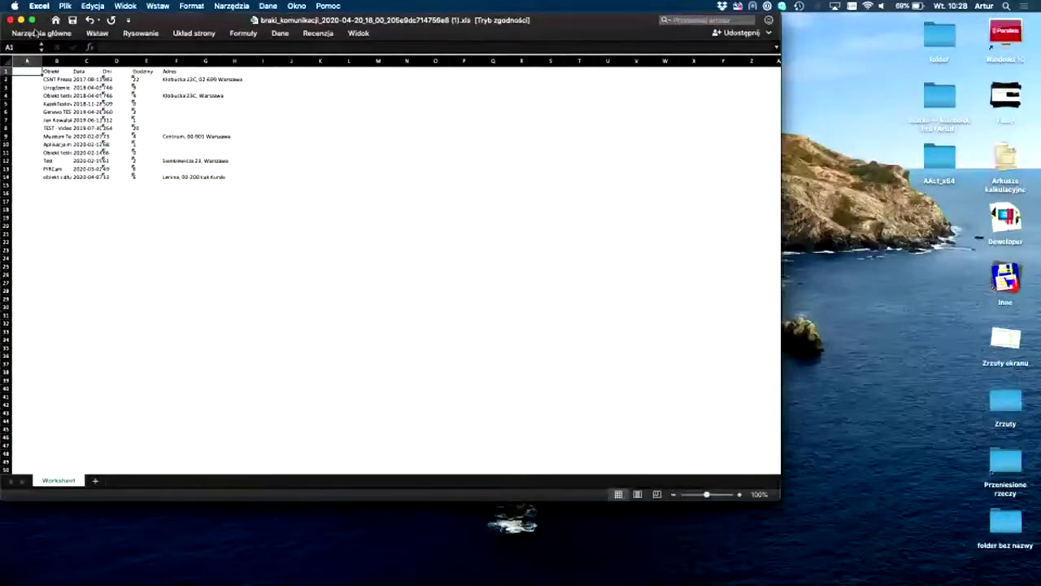
View the communication-gaps report full screen in Excel, then go back to the Safestar report list.
{"action": "key", "text": "ctrl+super+f"}
{"action": "scroll", "coordinate": [32, 149], "scroll_direction": "up", "scroll_amount": 5}
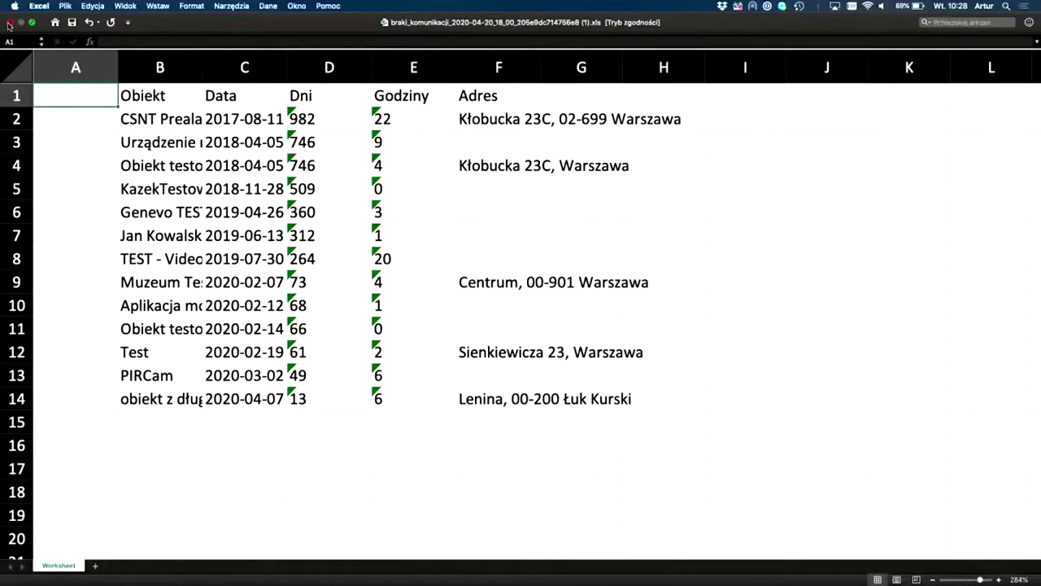
{"action": "left_click", "coordinate": [8, 23]}
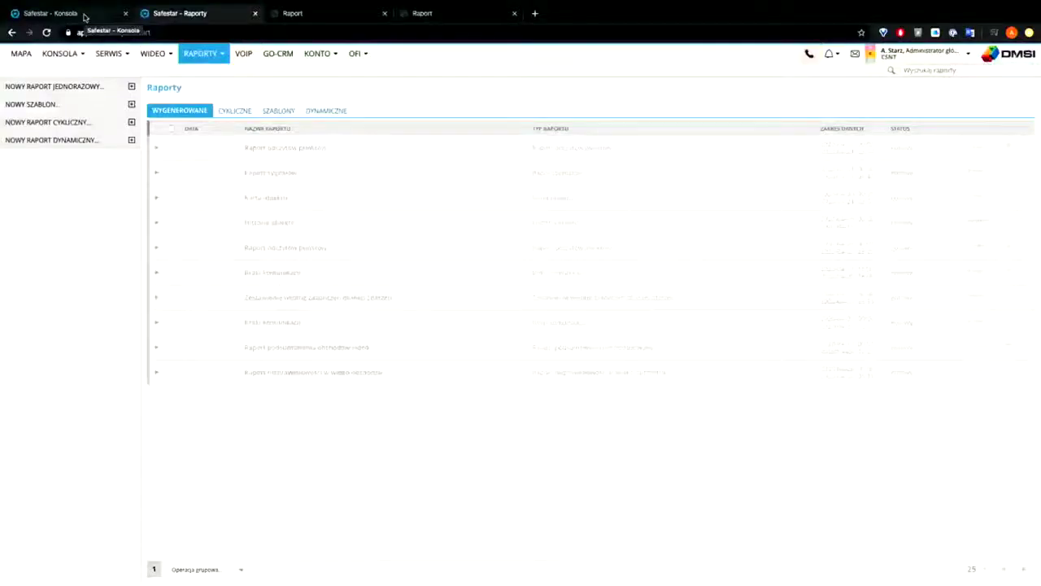
{"action": "left_click", "coordinate": [85, 17]}
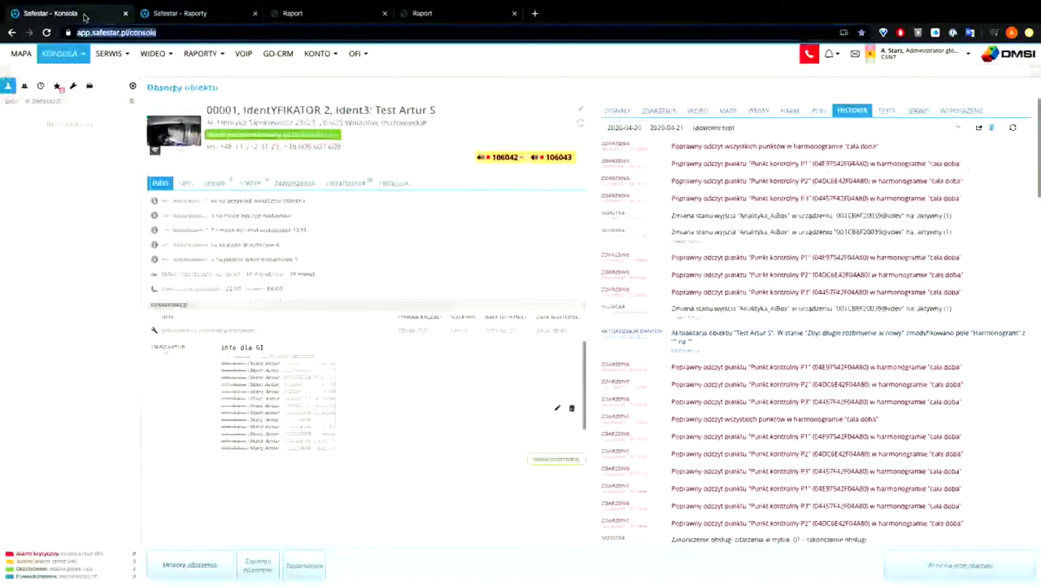
{"action": "left_click", "coordinate": [178, 13]}
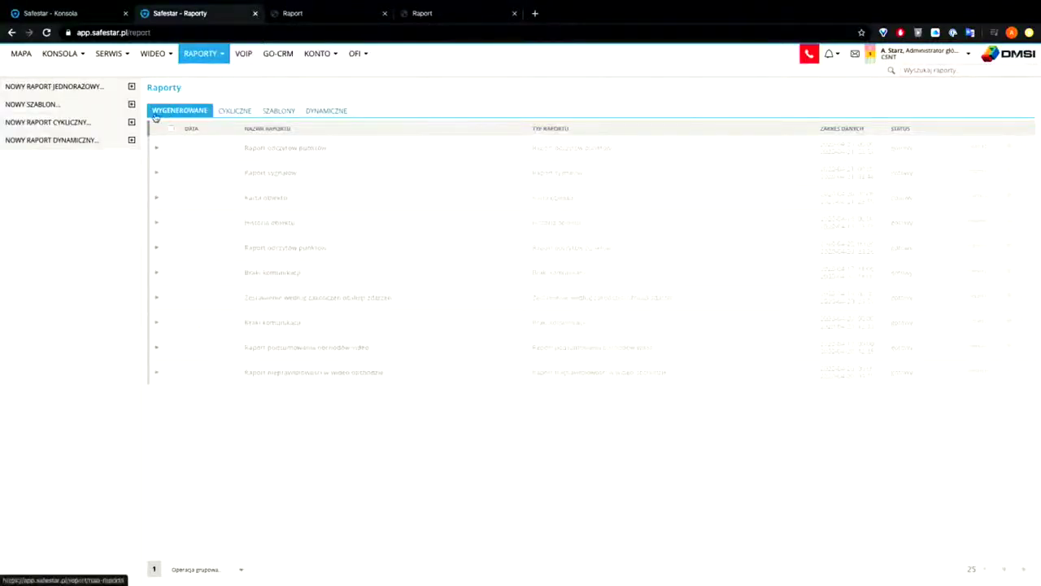
{"action": "left_click", "coordinate": [89, 86]}
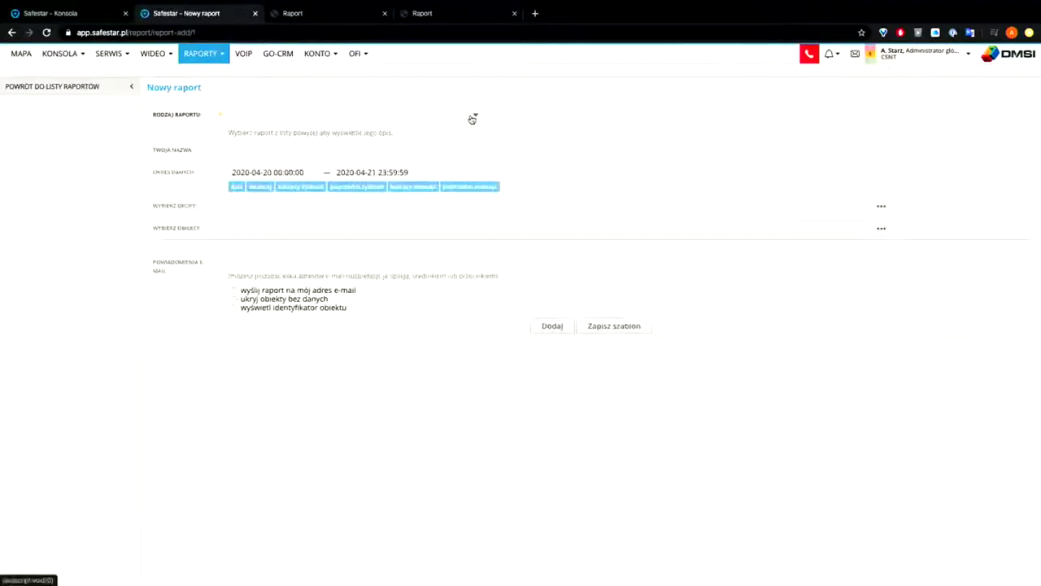
{"action": "left_click", "coordinate": [473, 118]}
{"action": "type", "text": "ni"}
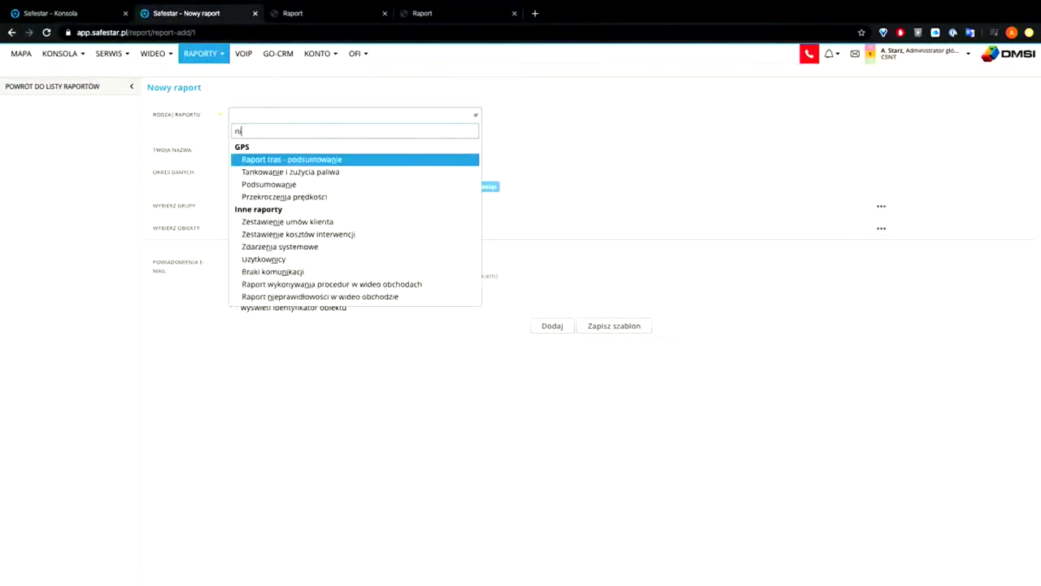
{"action": "type", "text": "ep"}
{"action": "left_click", "coordinate": [449, 160]}
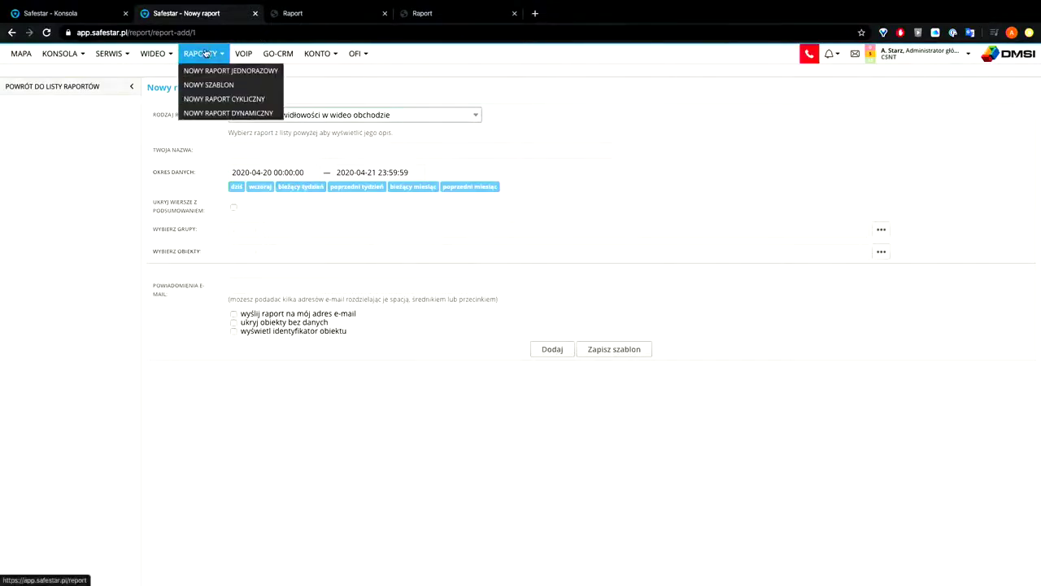
{"action": "left_click", "coordinate": [204, 52]}
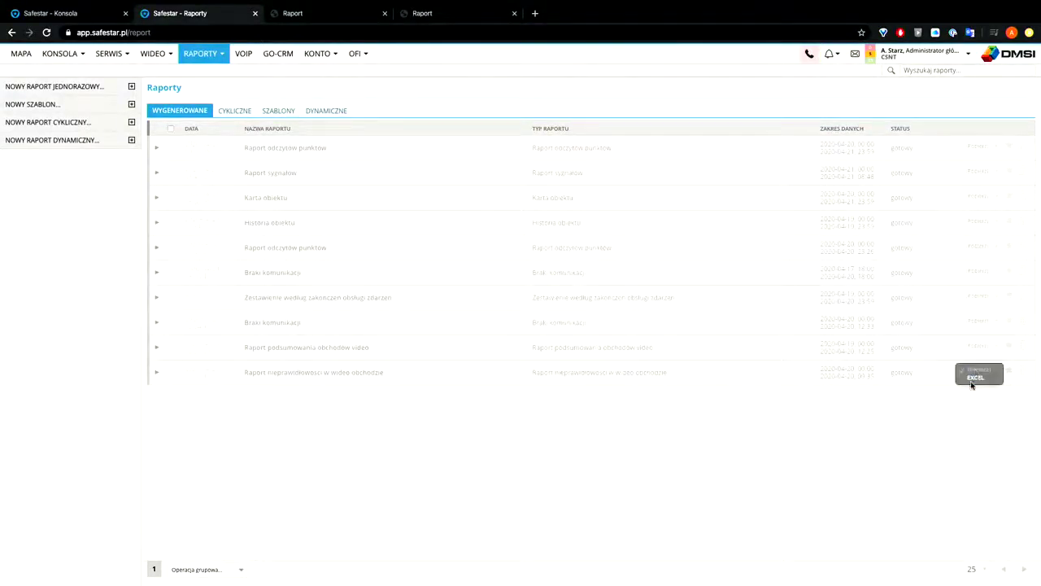
Download the video-patrol irregularities report as XLS and look over its snapshot rows in Excel.
{"action": "left_click", "coordinate": [974, 382]}
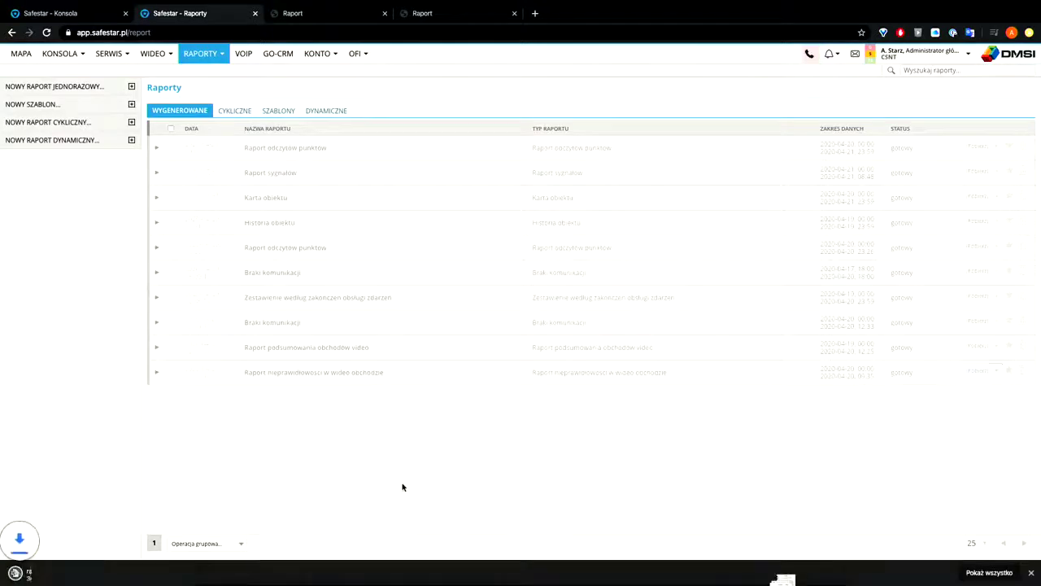
{"action": "left_click", "coordinate": [71, 574]}
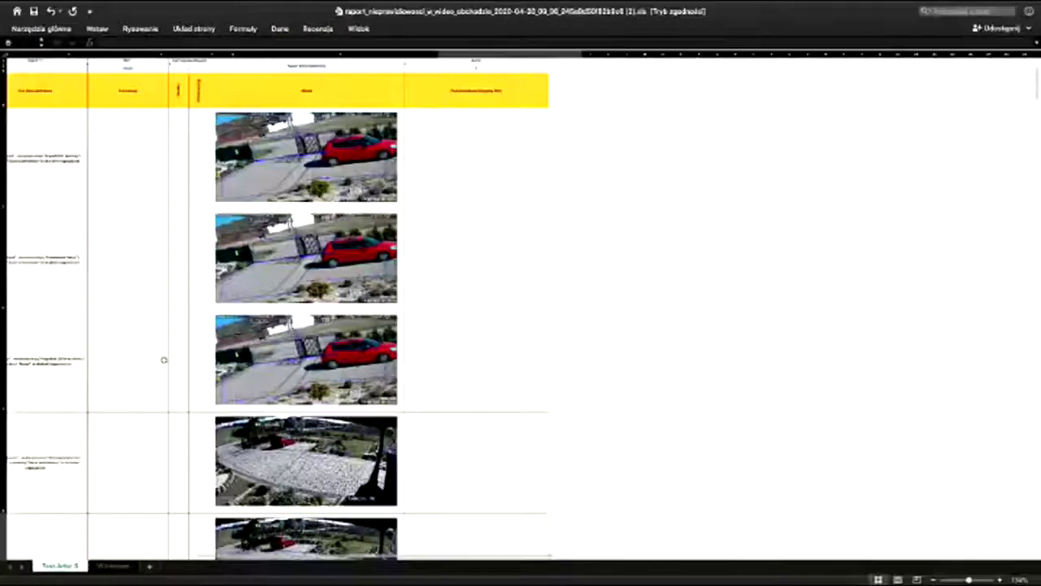
{"action": "scroll", "coordinate": [190, 348], "scroll_direction": "down", "scroll_amount": 5}
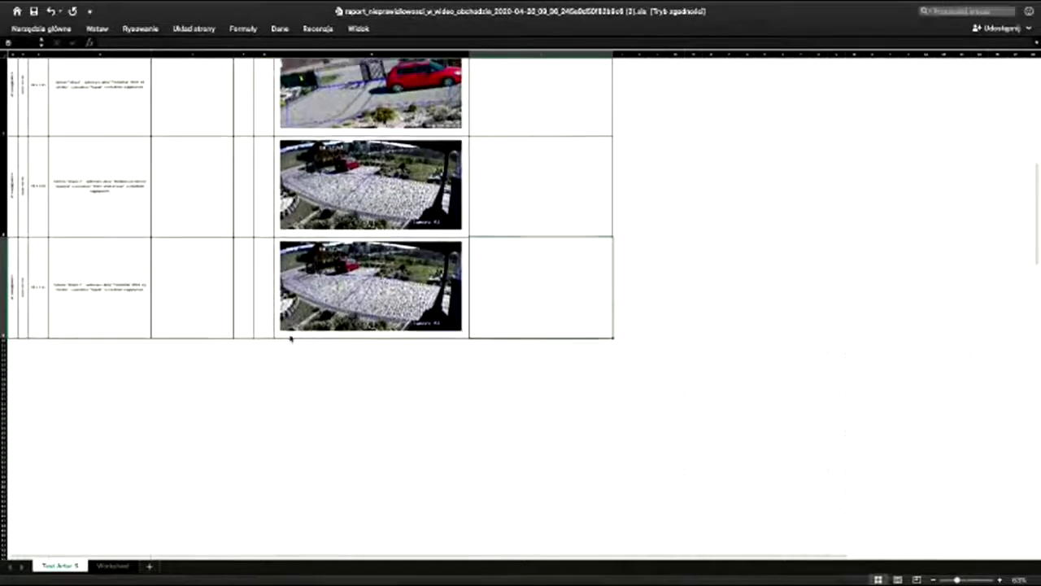
{"action": "scroll", "coordinate": [290, 339], "scroll_direction": "up", "scroll_amount": 5}
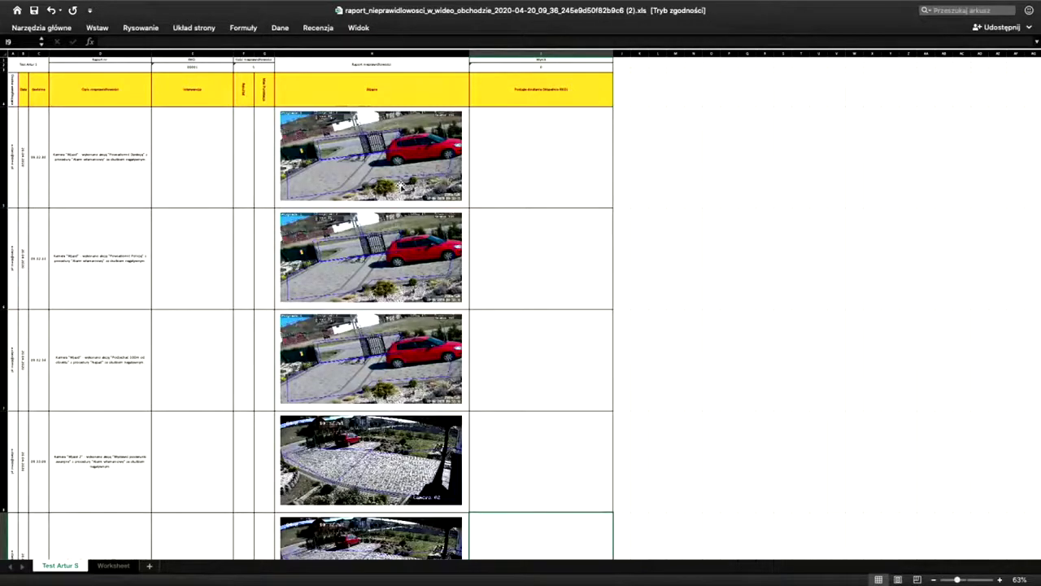
{"action": "scroll", "coordinate": [401, 186], "scroll_direction": "down", "scroll_amount": 3}
{"action": "scroll", "coordinate": [402, 186], "scroll_direction": "up", "scroll_amount": 3}
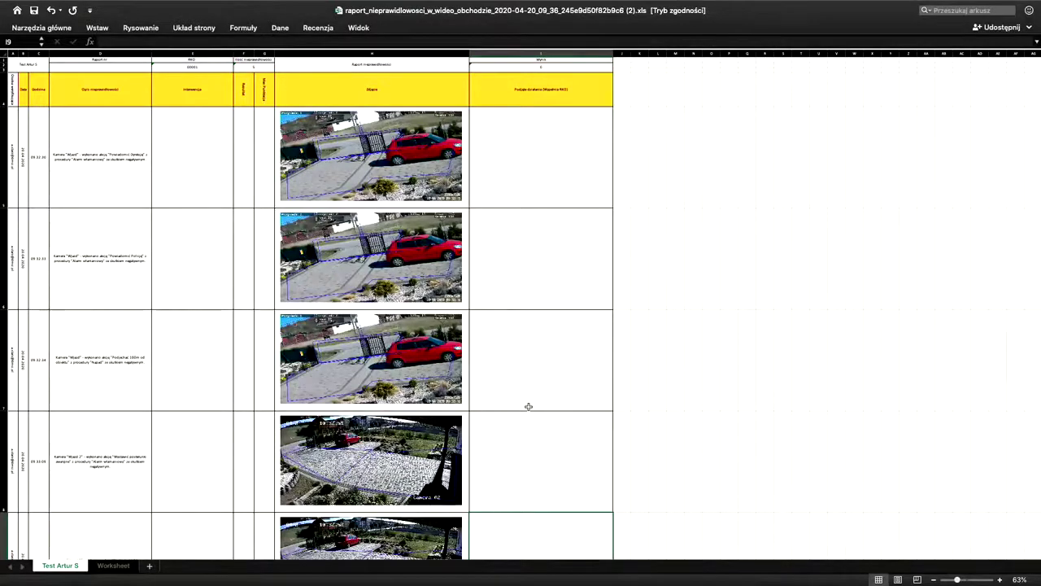
{"action": "scroll", "coordinate": [528, 405], "scroll_direction": "down", "scroll_amount": 2}
{"action": "scroll", "coordinate": [528, 406], "scroll_direction": "up", "scroll_amount": 2}
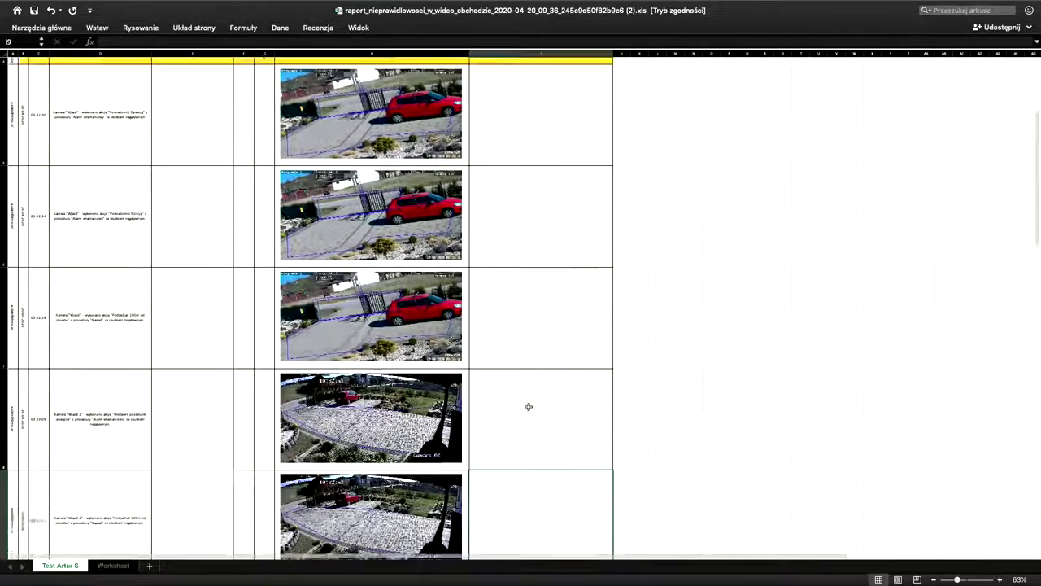
{"action": "mouse_move", "coordinate": [8, 24]}
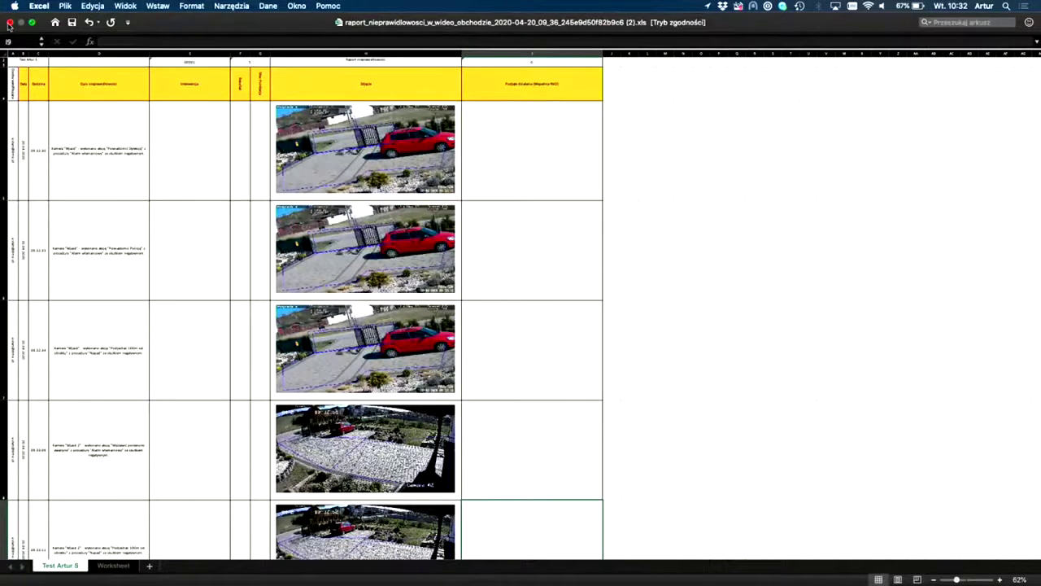
Leave Excel's full-screen view and bring up the link options for the WIDEO menu item.
{"action": "left_click", "coordinate": [8, 24]}
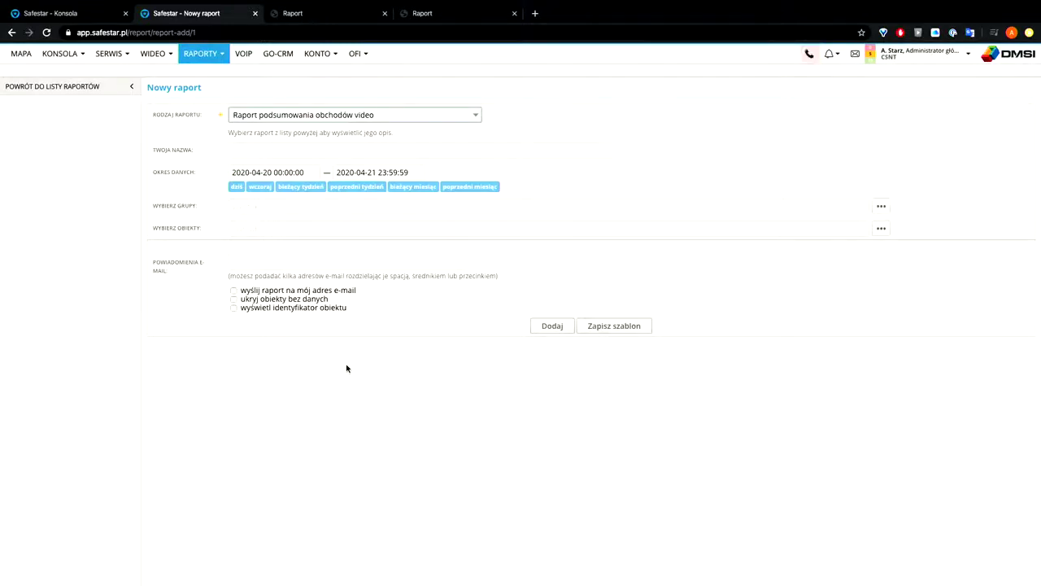
{"action": "right_click", "coordinate": [157, 70]}
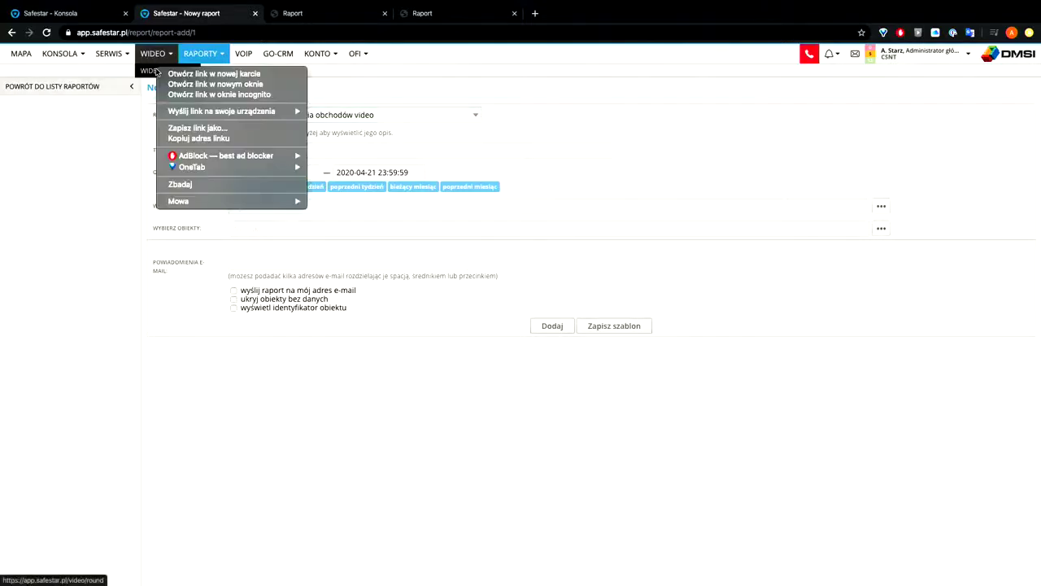
Open the Wideo demo obchód - rozszerzony patrol for editing in a new tab, then return to the new report form.
{"action": "left_click", "coordinate": [207, 73]}
{"action": "left_click", "coordinate": [431, 21]}
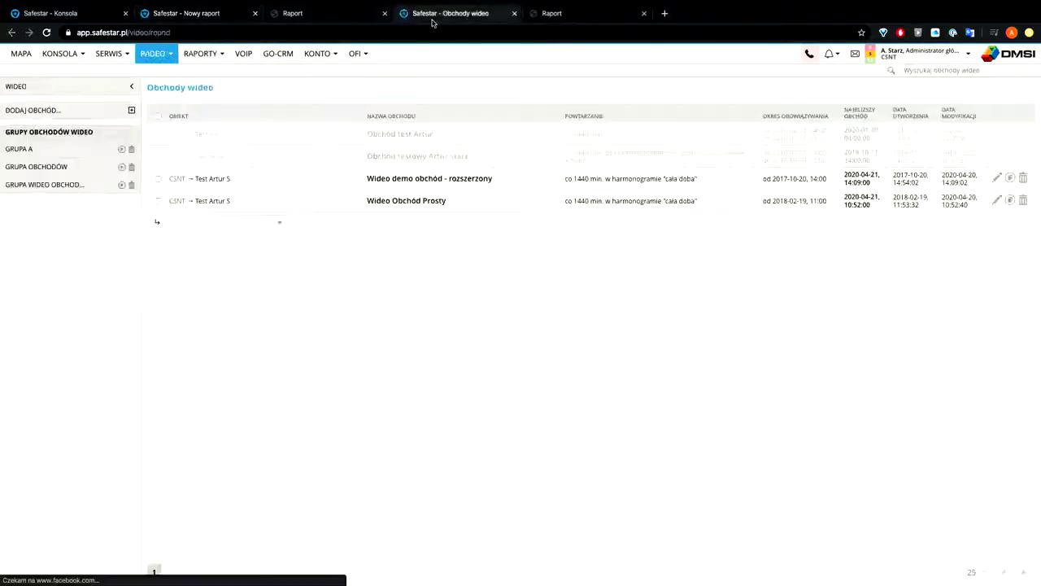
{"action": "left_click", "coordinate": [488, 179]}
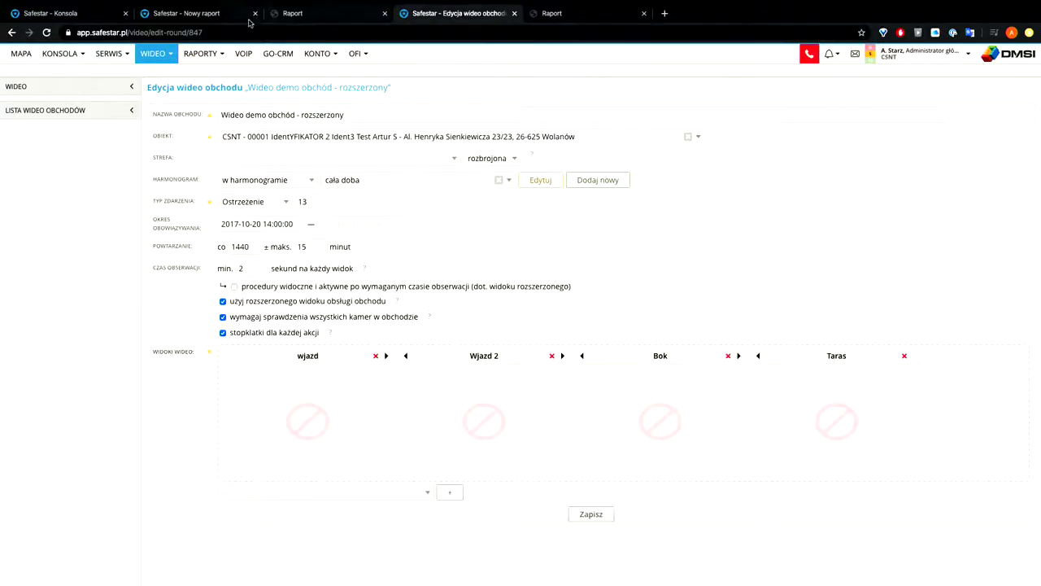
{"action": "left_click", "coordinate": [194, 13]}
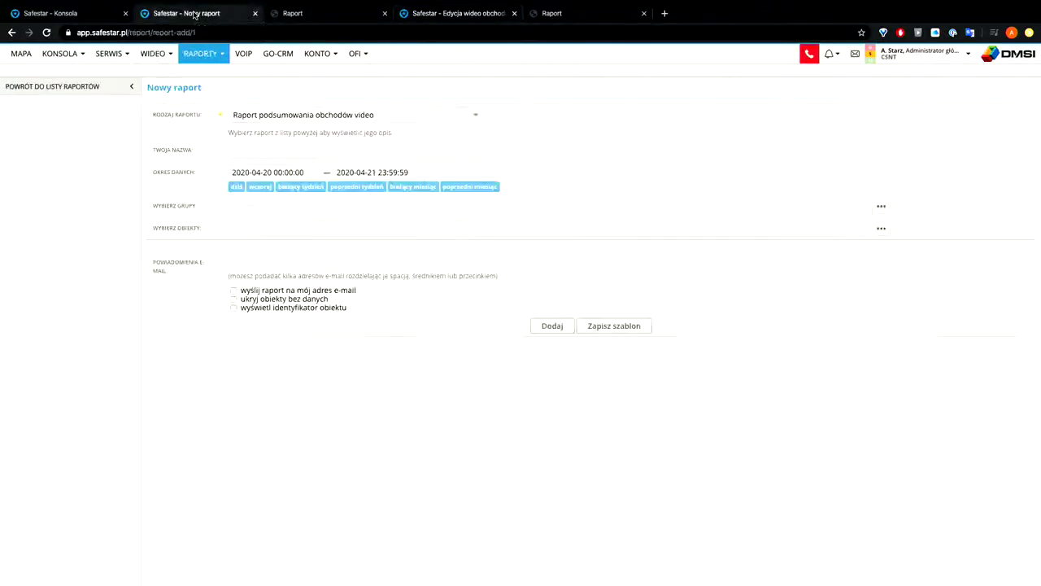
From the RAPORTY list, open the downloaded raport_podsumowania video-patrol summary XLS full screen in Excel.
{"action": "left_click", "coordinate": [207, 54]}
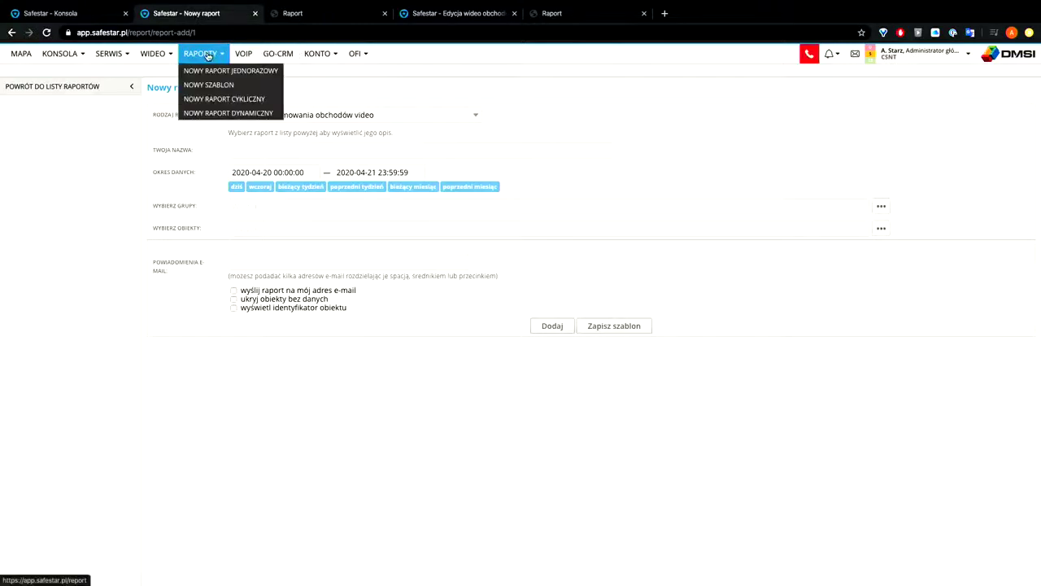
{"action": "left_click", "coordinate": [208, 55]}
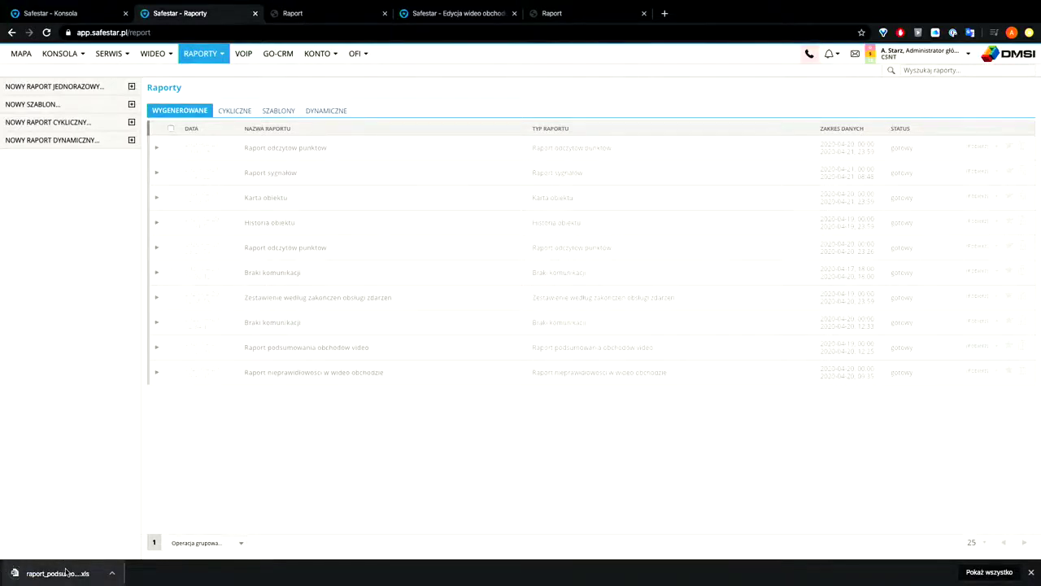
{"action": "left_click", "coordinate": [65, 571]}
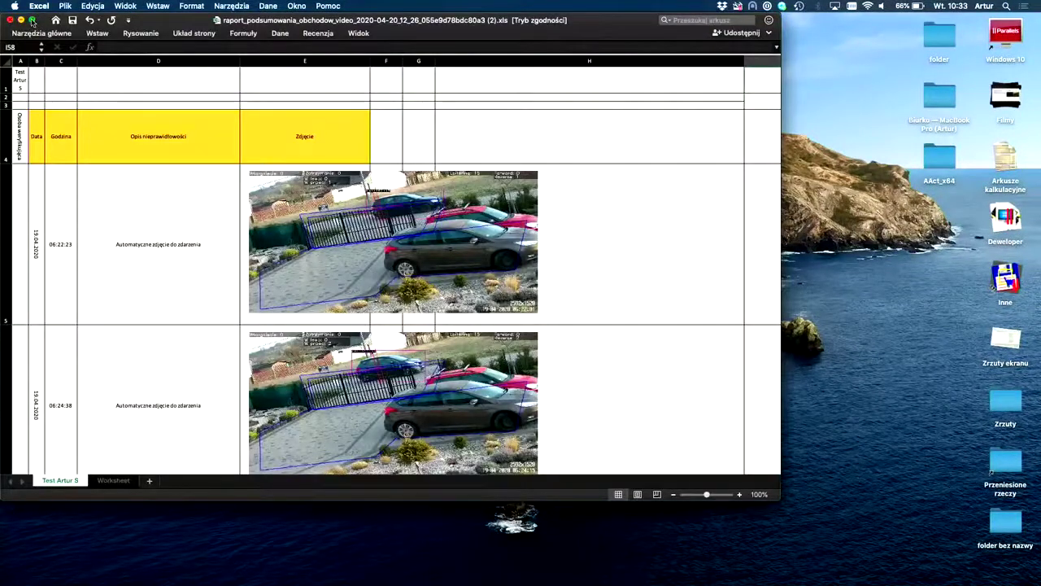
{"action": "left_click", "coordinate": [31, 20]}
{"action": "scroll", "coordinate": [421, 350], "scroll_direction": "down", "scroll_amount": 10}
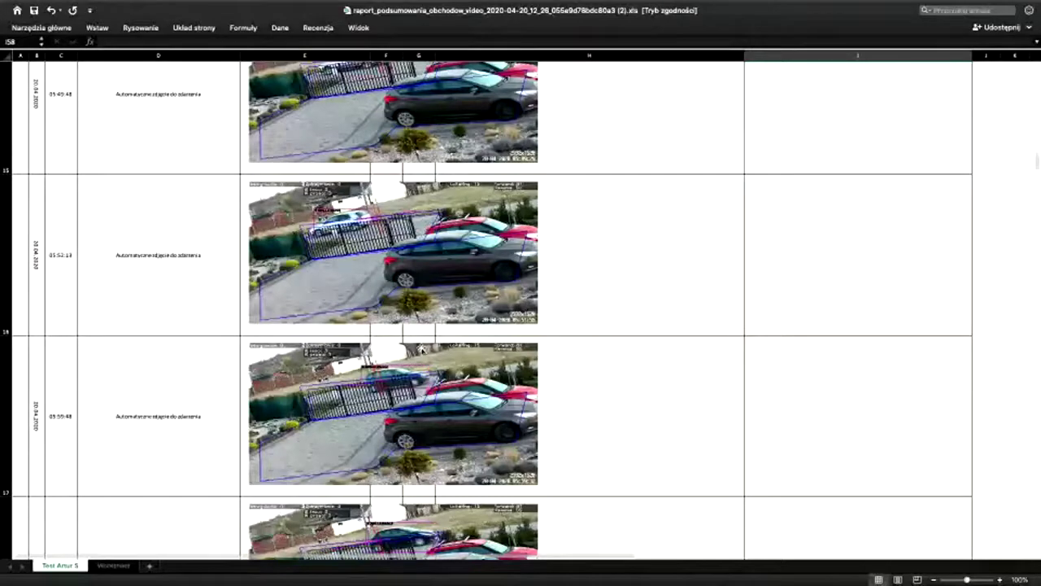
Scroll through the patrol rows and camera snapshots in the Excel report, then head back to Chrome.
{"action": "scroll", "coordinate": [421, 349], "scroll_direction": "down", "scroll_amount": 10}
{"action": "scroll", "coordinate": [421, 350], "scroll_direction": "down", "scroll_amount": 10}
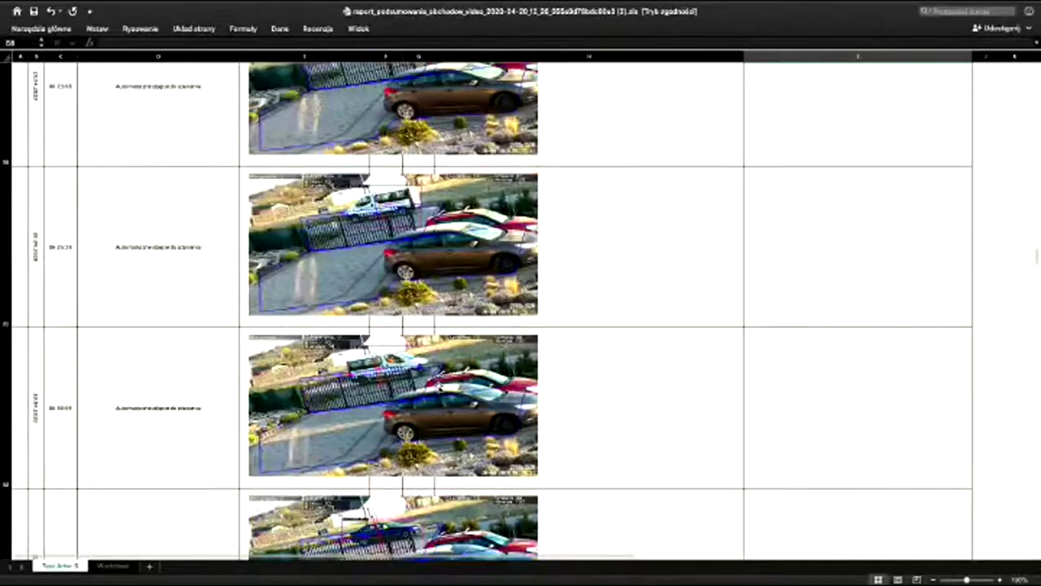
{"action": "left_click", "coordinate": [441, 391]}
{"action": "scroll", "coordinate": [614, 384], "scroll_direction": "down", "scroll_amount": 3}
{"action": "scroll", "coordinate": [614, 384], "scroll_direction": "down", "scroll_amount": 6}
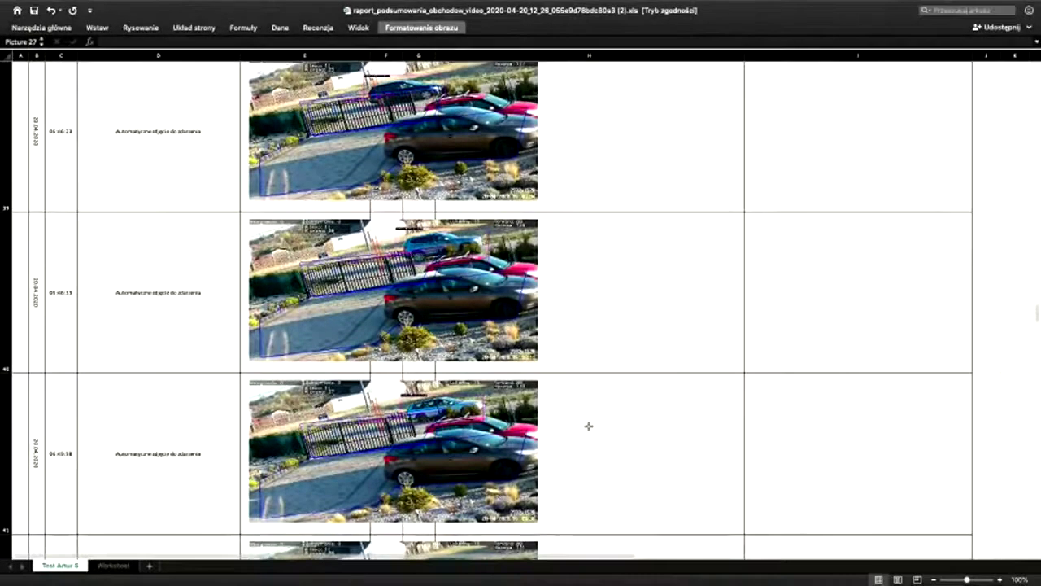
{"action": "scroll", "coordinate": [588, 426], "scroll_direction": "down", "scroll_amount": 6}
{"action": "scroll", "coordinate": [588, 426], "scroll_direction": "up", "scroll_amount": 6}
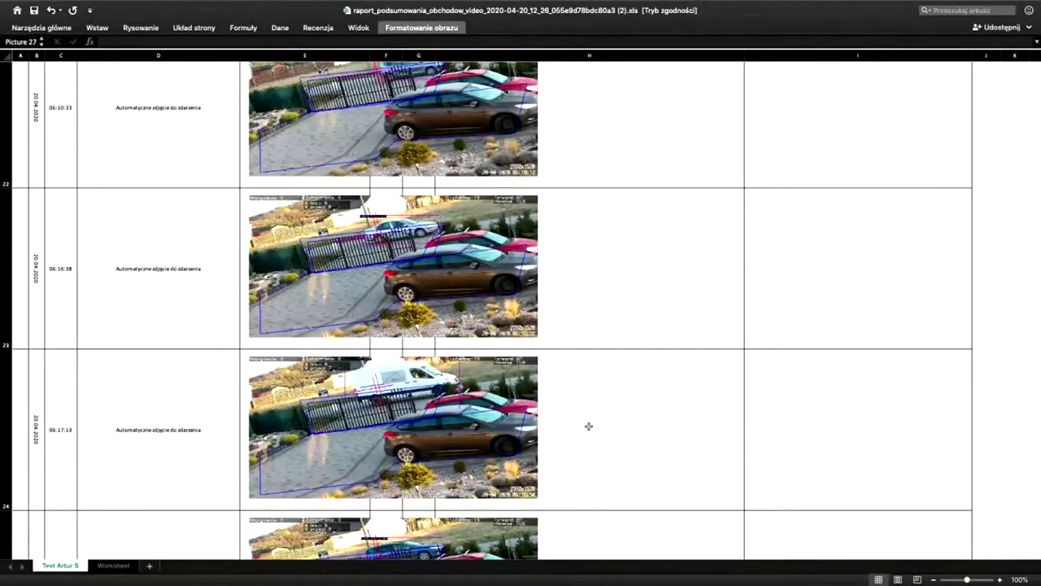
{"action": "scroll", "coordinate": [588, 425], "scroll_direction": "up", "scroll_amount": 3}
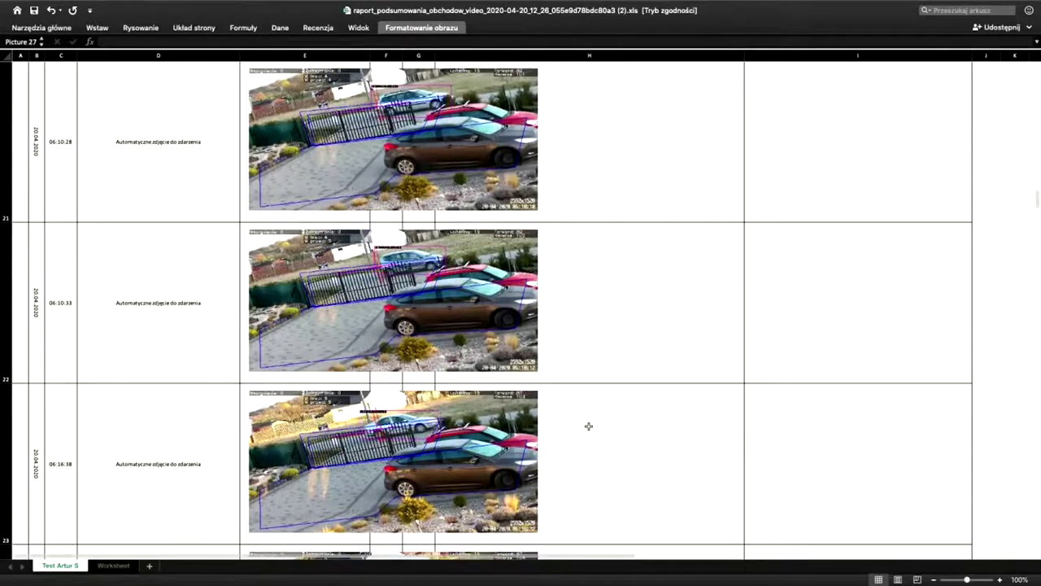
{"action": "scroll", "coordinate": [589, 426], "scroll_direction": "up", "scroll_amount": 10}
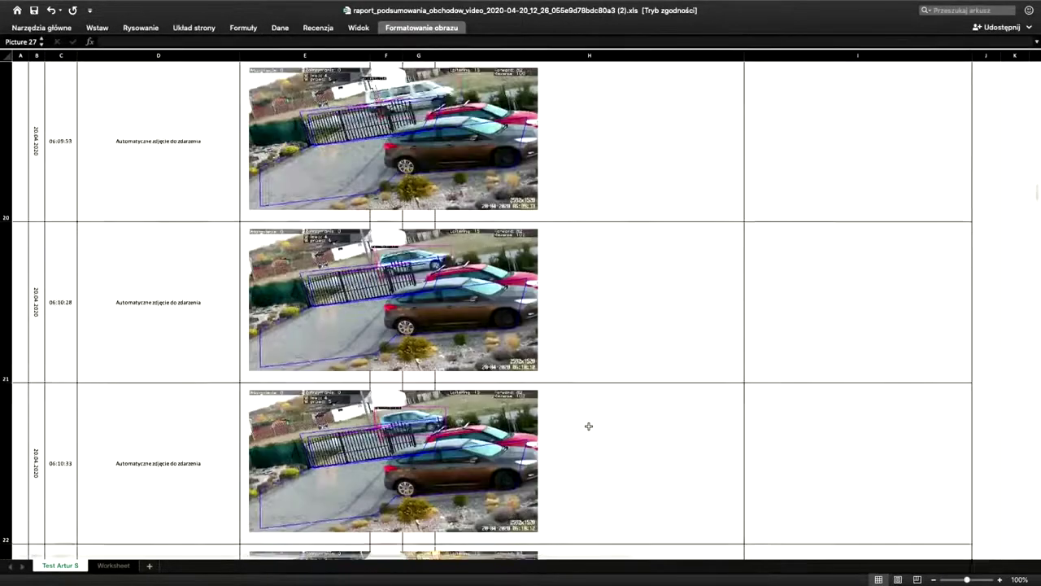
{"action": "scroll", "coordinate": [589, 426], "scroll_direction": "up", "scroll_amount": 1}
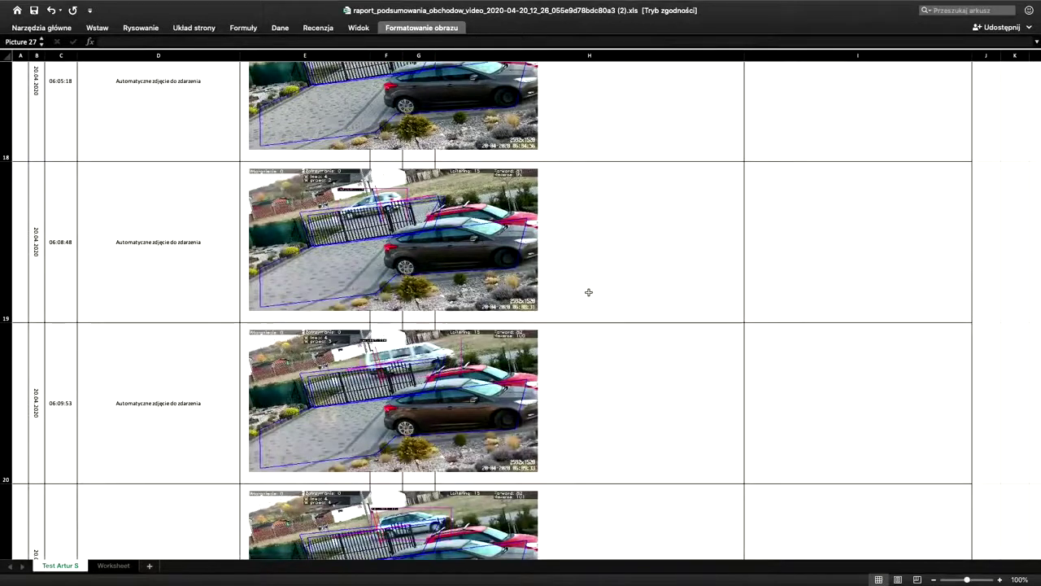
{"action": "scroll", "coordinate": [592, 250], "scroll_direction": "up", "scroll_amount": 14}
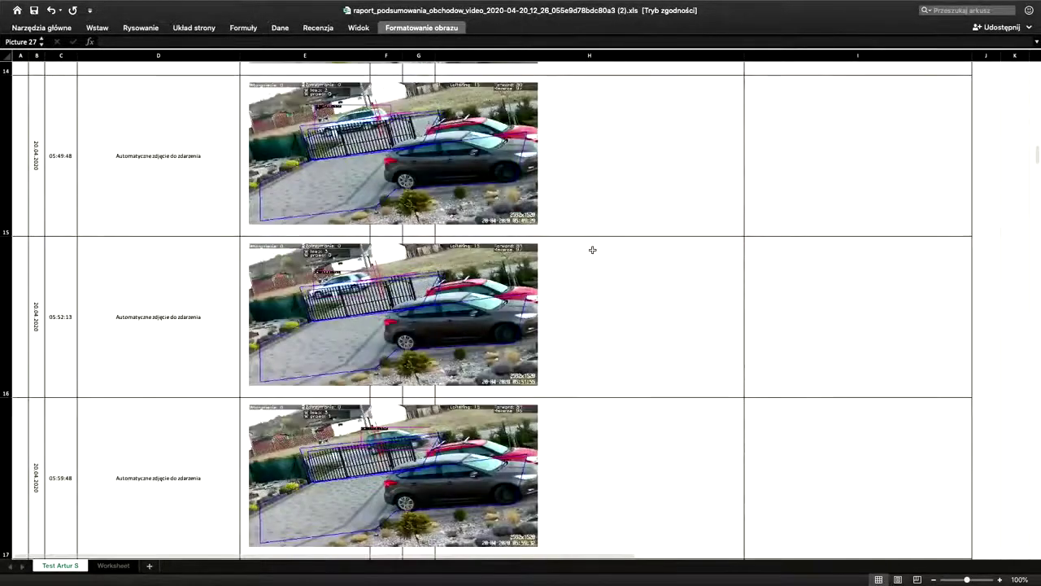
{"action": "mouse_move", "coordinate": [3, 7]}
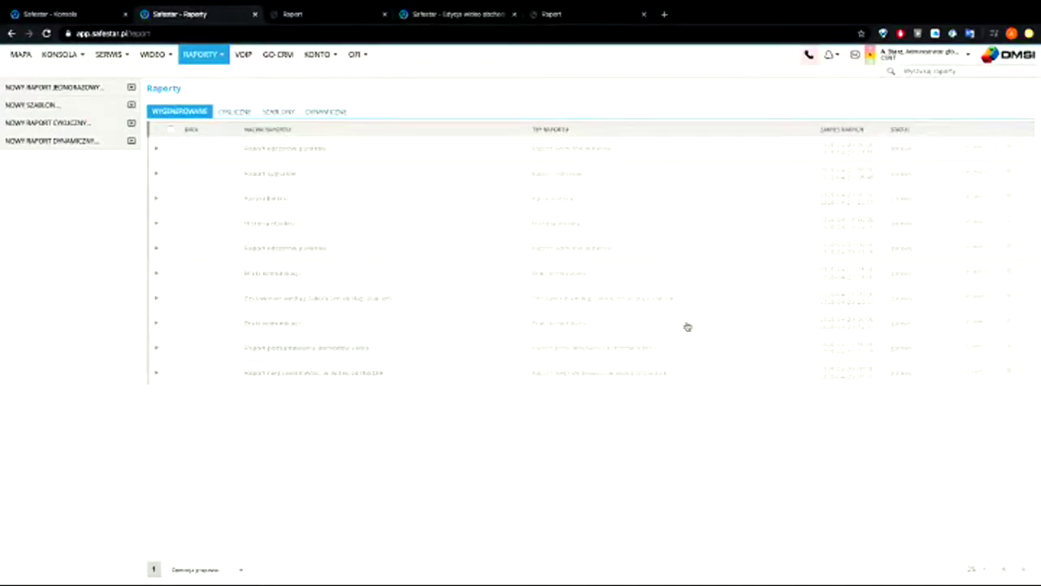
Download the event-closure summary as EXCEL, start a new one-off report, and open the downloaded XLS.
{"action": "left_click", "coordinate": [979, 298]}
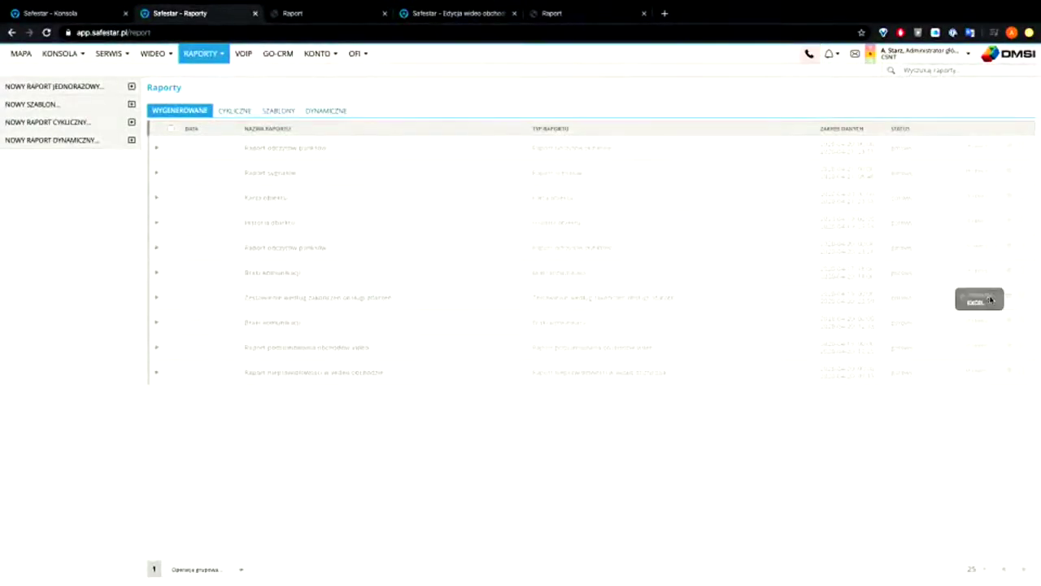
{"action": "left_click", "coordinate": [978, 302]}
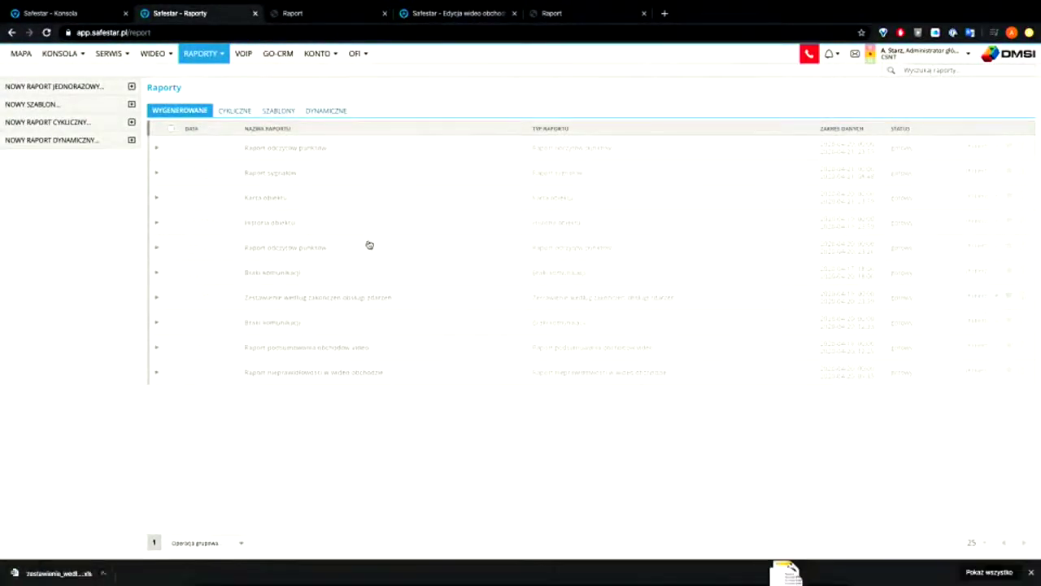
{"action": "left_click", "coordinate": [202, 53]}
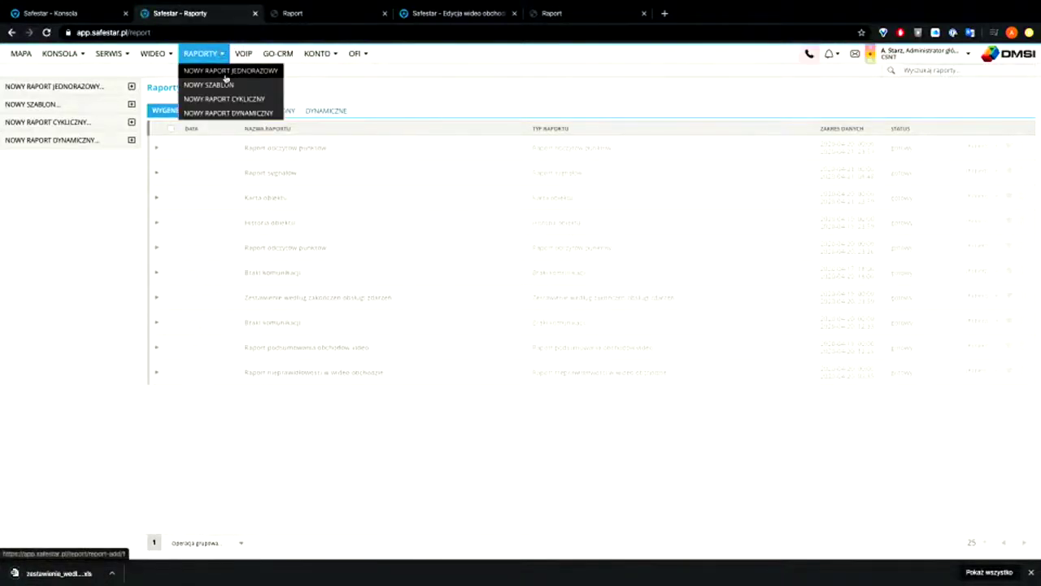
{"action": "left_click", "coordinate": [220, 72]}
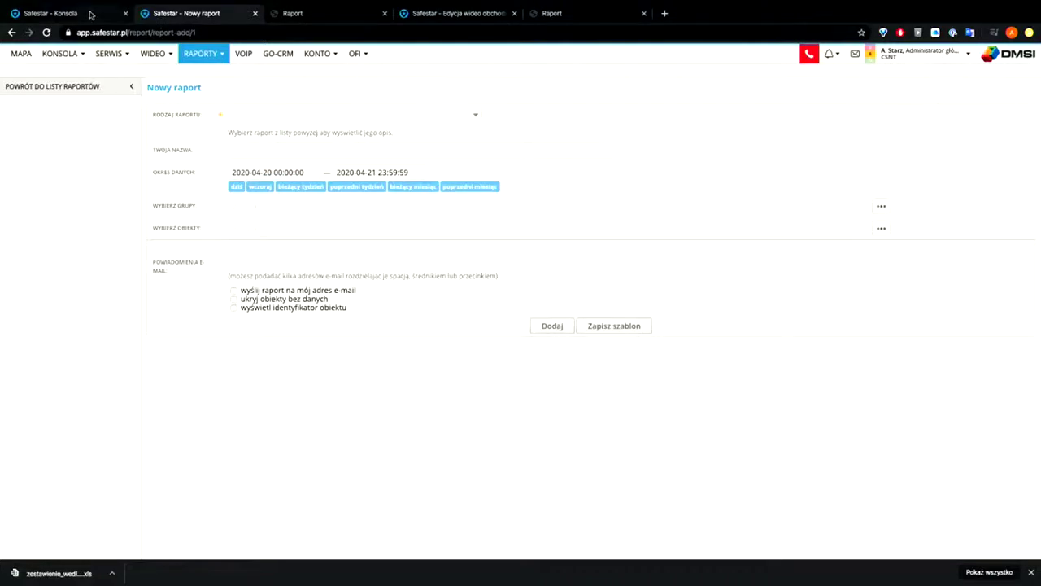
{"action": "left_click", "coordinate": [76, 569]}
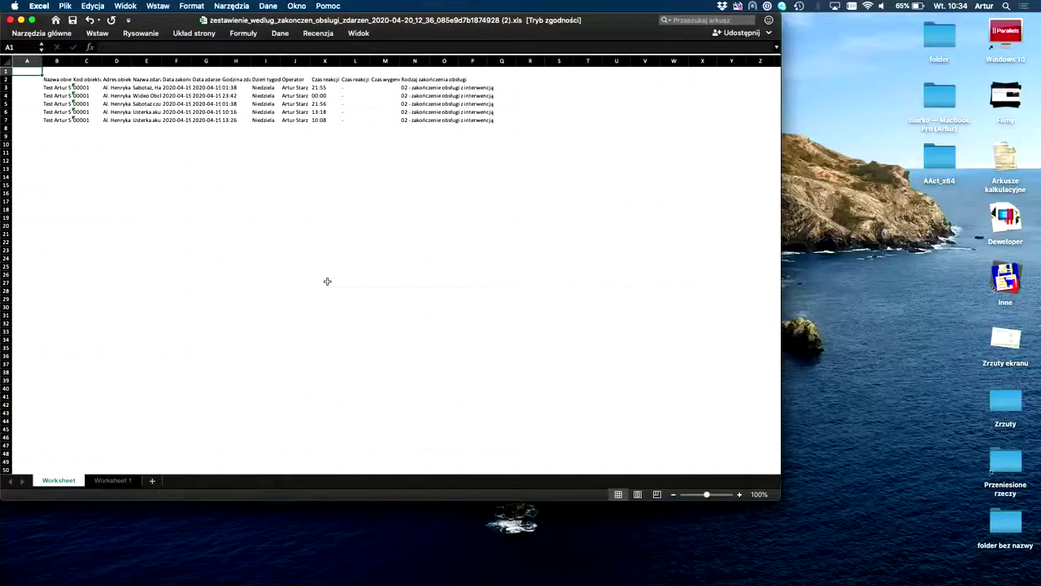
Check the event date in G7 and the closure type in N7, then close the workbook.
{"action": "scroll", "coordinate": [327, 281], "scroll_direction": "up", "scroll_amount": 3}
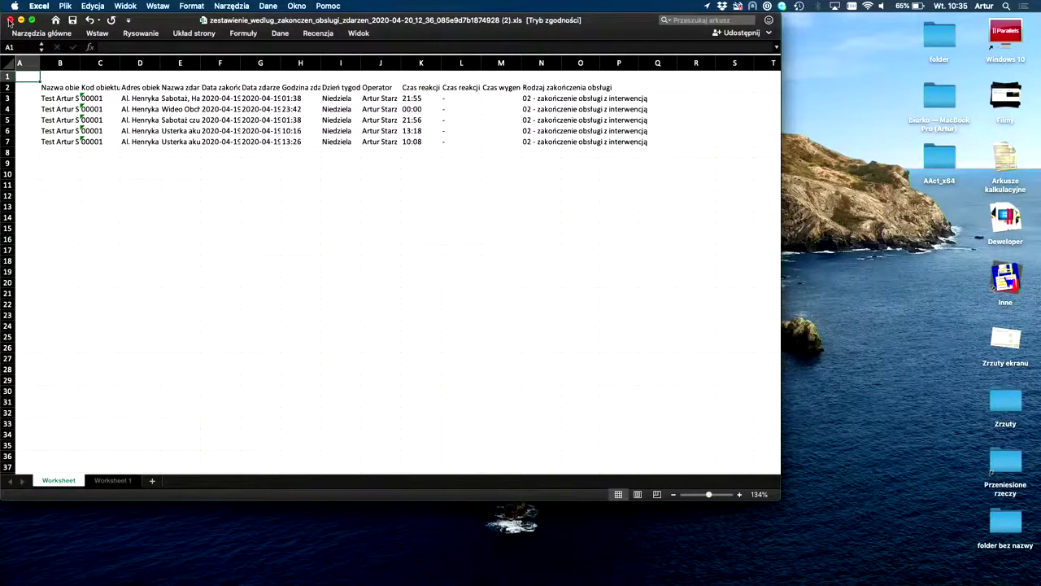
{"action": "left_click", "coordinate": [278, 141]}
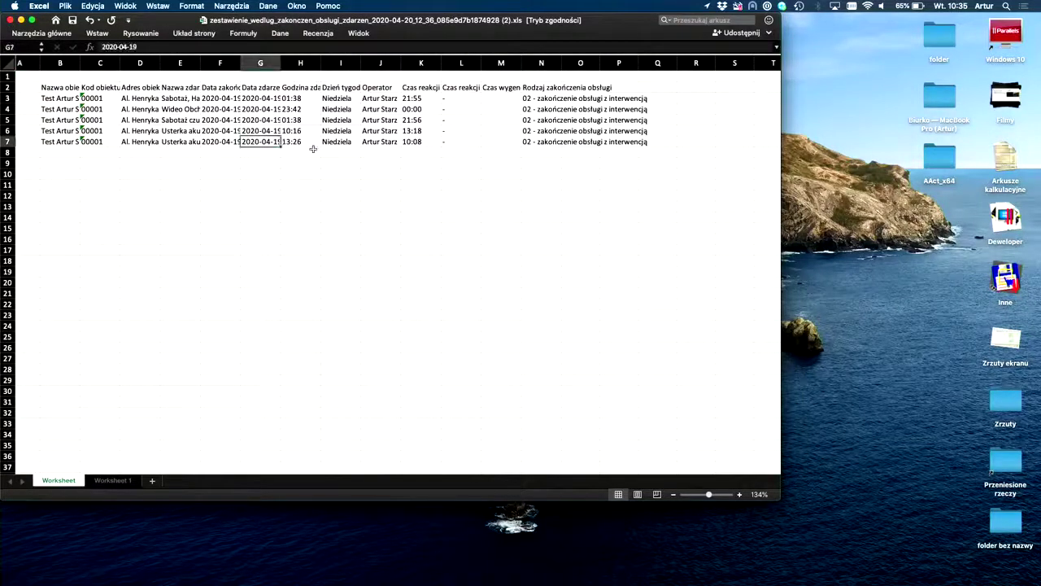
{"action": "left_click", "coordinate": [528, 143]}
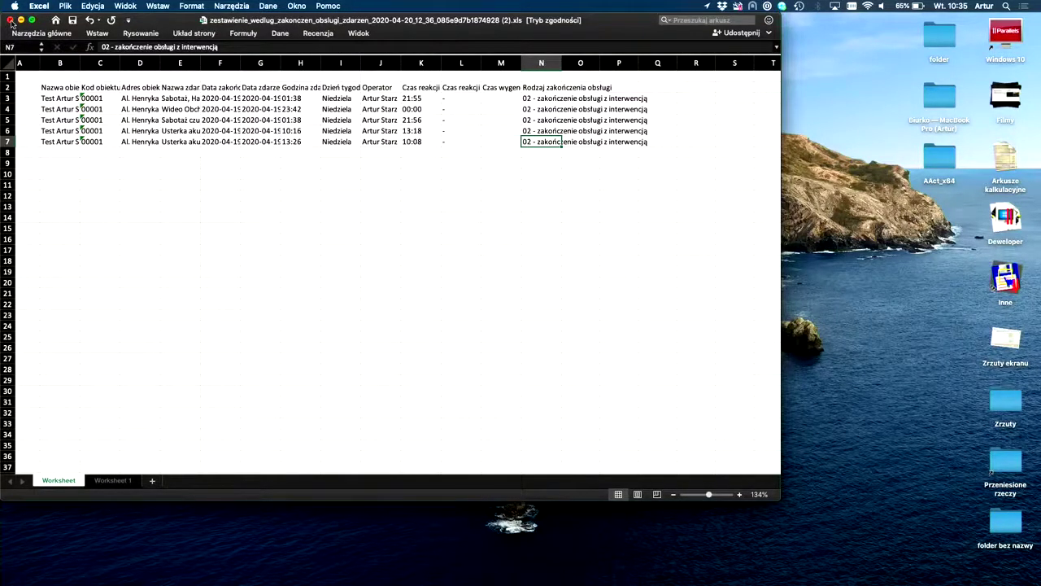
{"action": "left_click", "coordinate": [10, 21]}
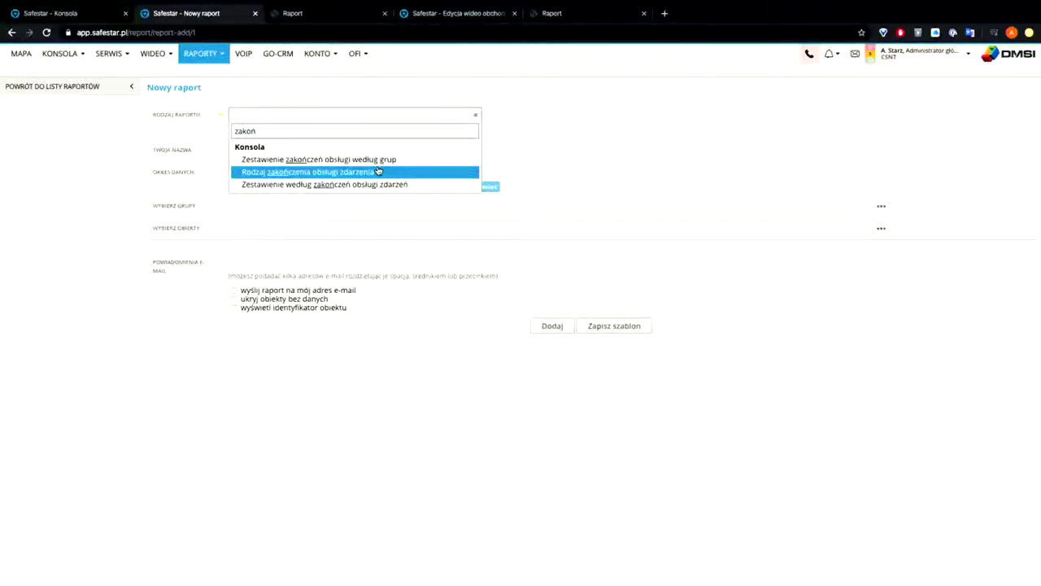
Set type Zestawienie według zakończeń obsługi zdarzeń, filter on interwencją, Fałszywy and Uzasadniony z dojazdem grupy closures, Excel output.
{"action": "left_click", "coordinate": [370, 184]}
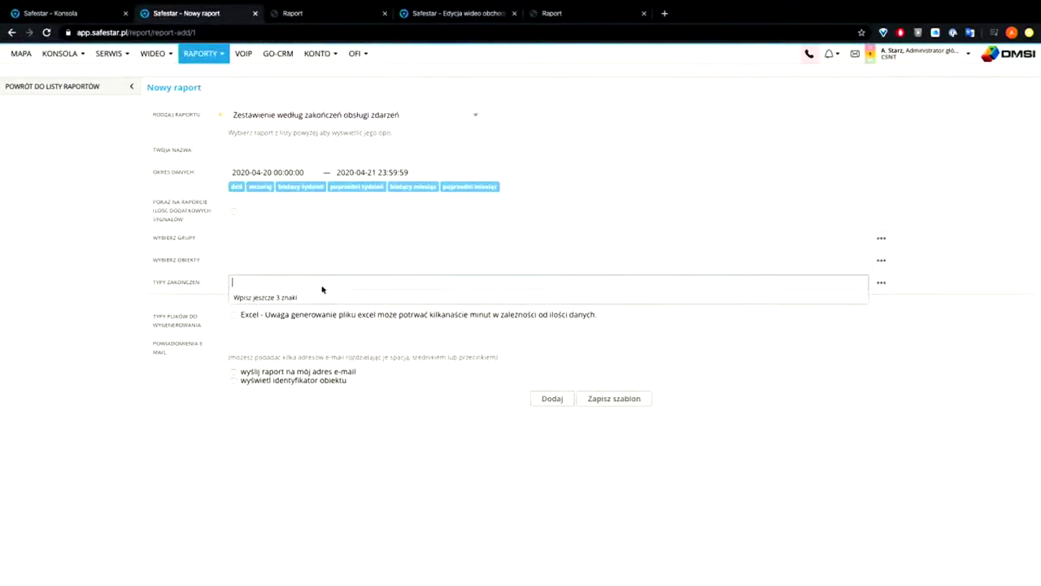
{"action": "type", "text": "inte"}
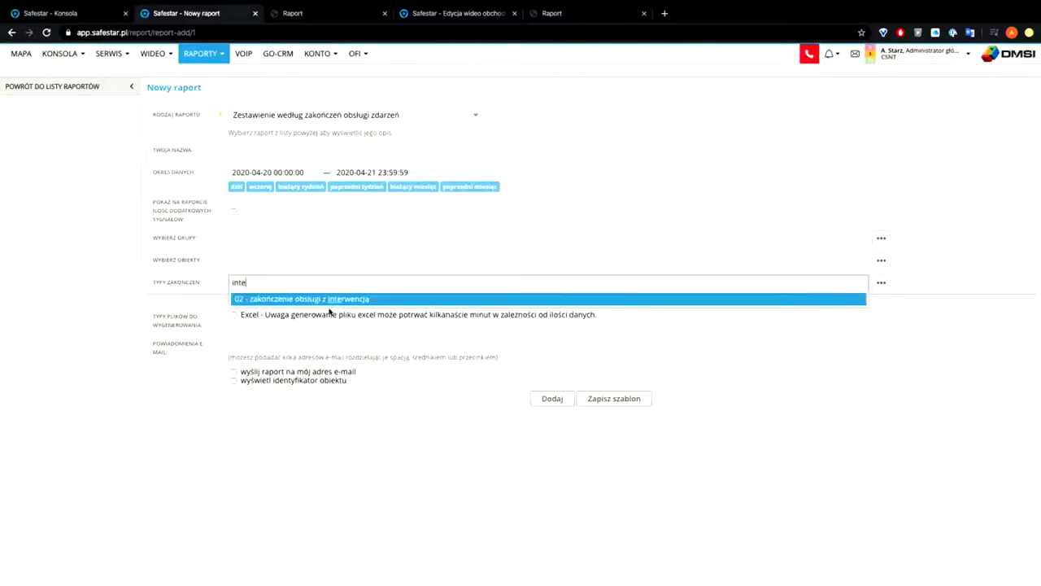
{"action": "left_click", "coordinate": [337, 300]}
{"action": "type", "text": "doja"}
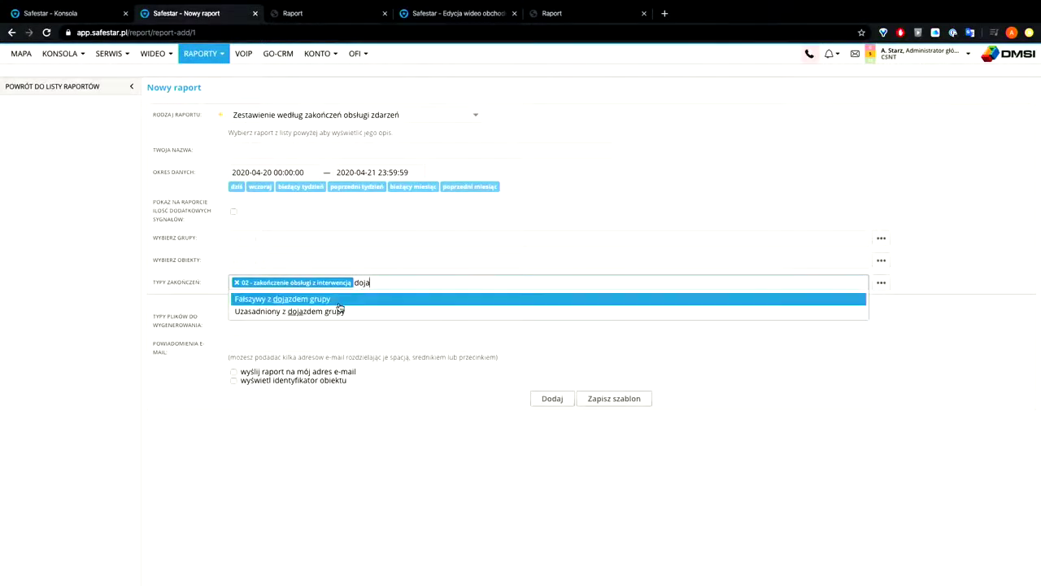
{"action": "left_click", "coordinate": [333, 300]}
{"action": "type", "text": "doja"}
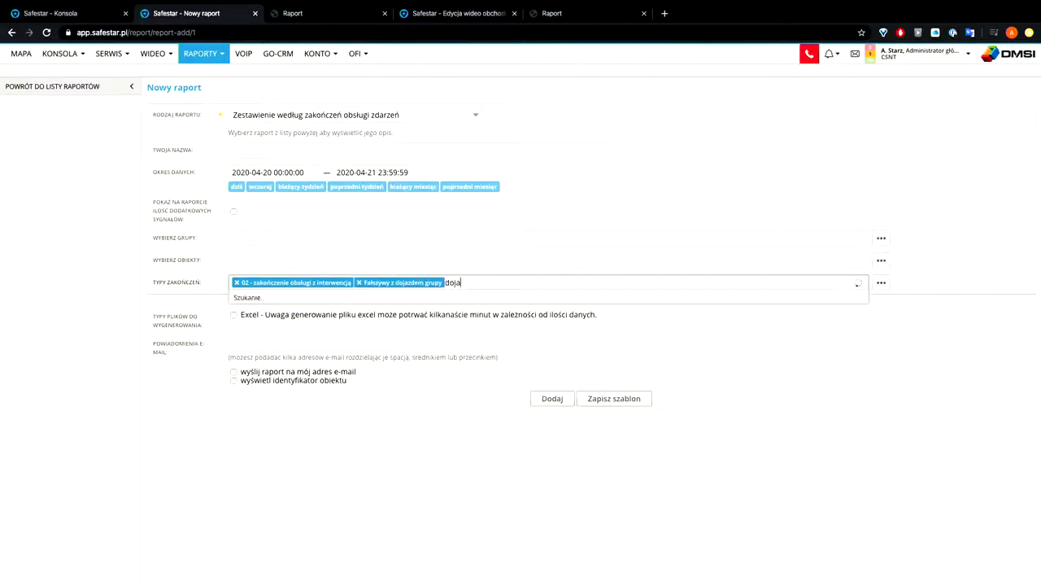
{"action": "left_click", "coordinate": [453, 300]}
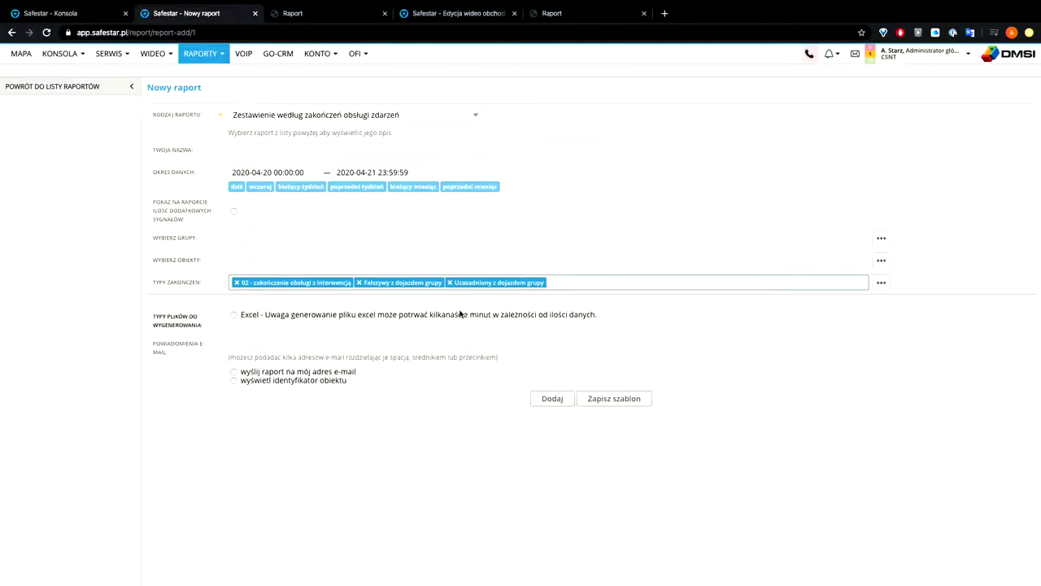
{"action": "left_click", "coordinate": [460, 316]}
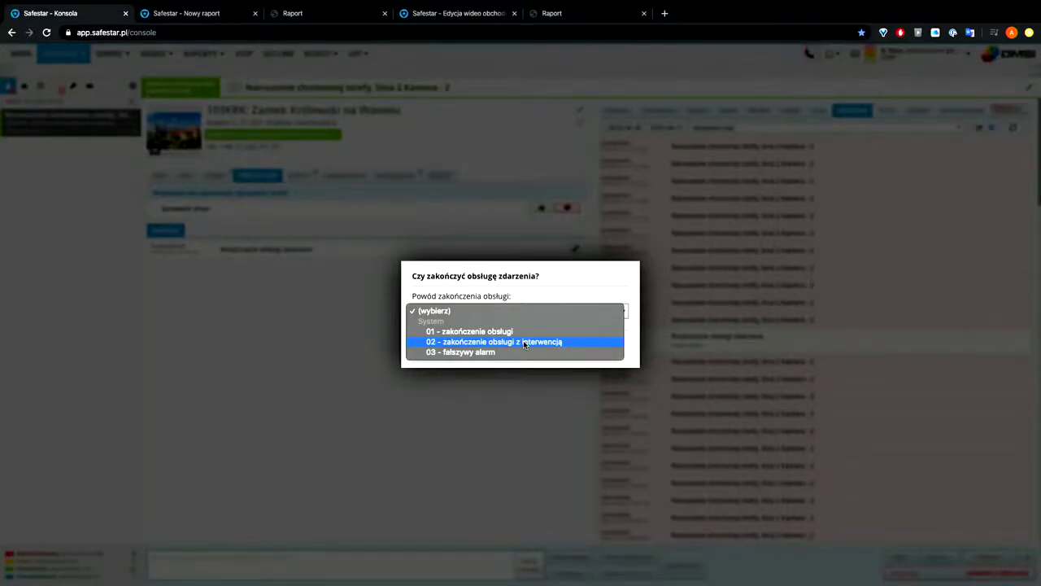
End the event with reason 02 - zakończenie obsługi z interwencją and return to the new report form.
{"action": "left_click", "coordinate": [524, 342]}
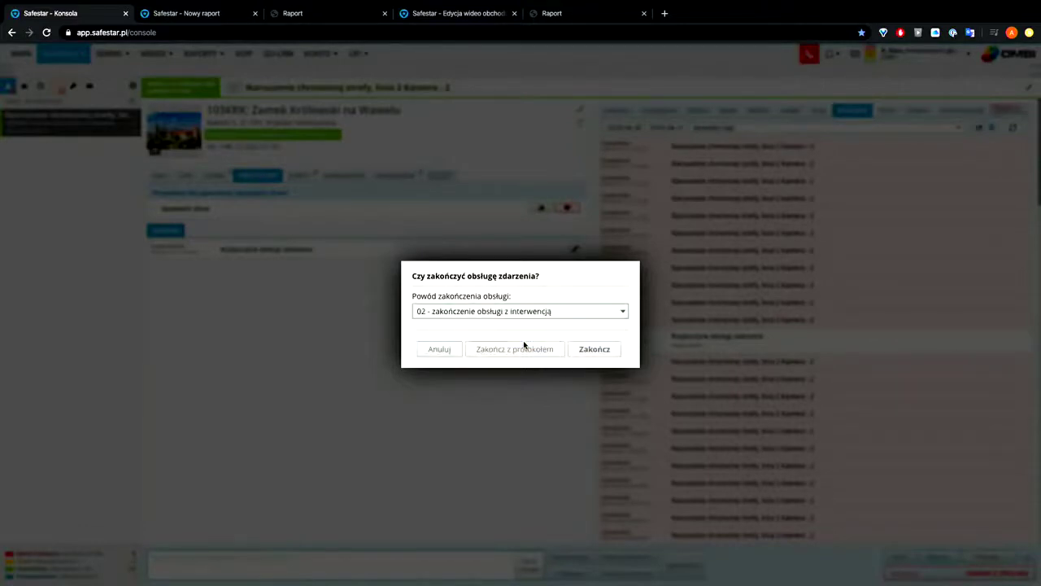
{"action": "left_click", "coordinate": [595, 350]}
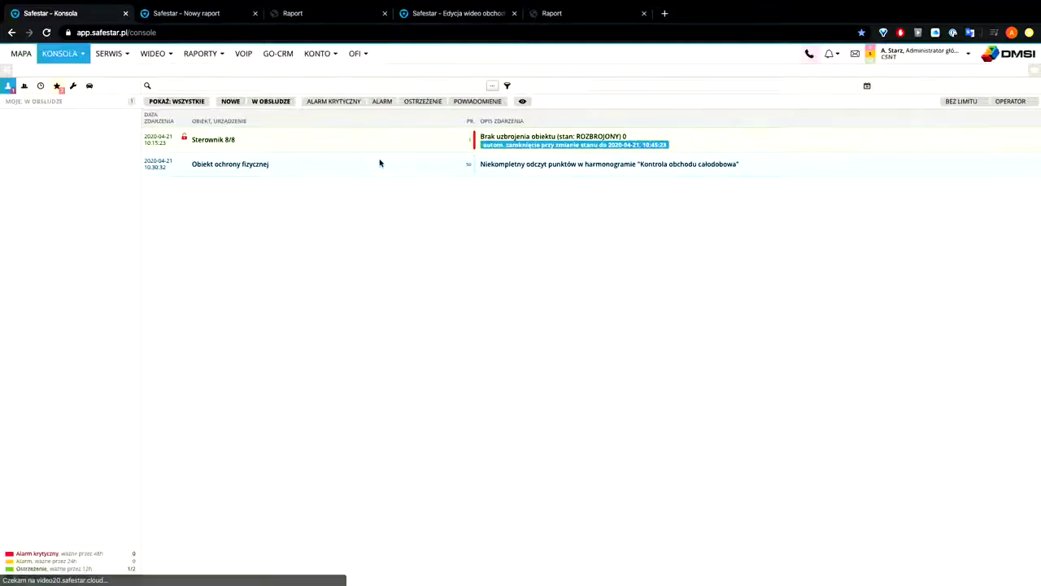
{"action": "left_click", "coordinate": [291, 15]}
{"action": "left_click", "coordinate": [218, 15]}
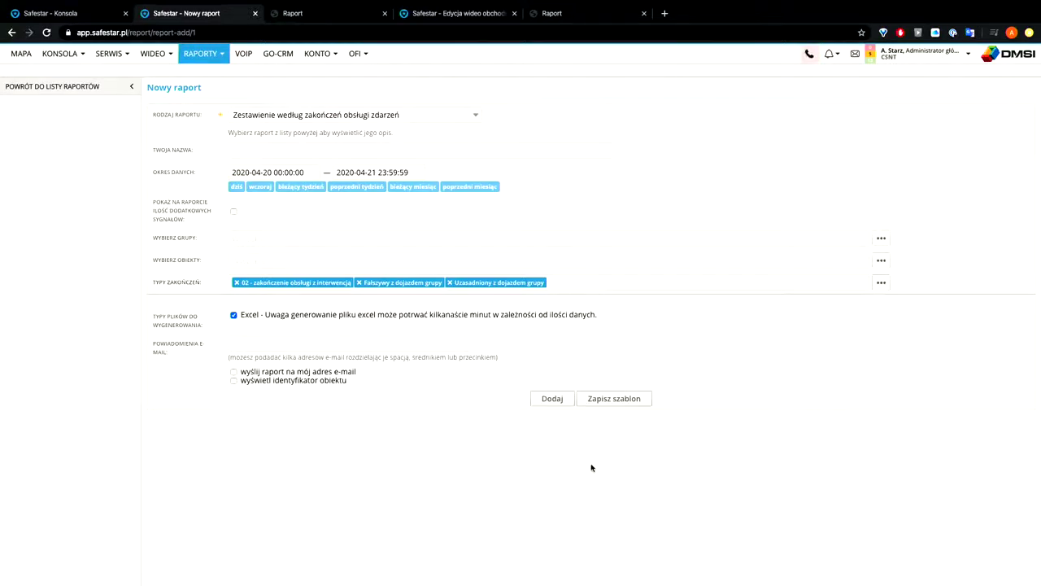
Set the report type to Raport odczytów punktów, found by searching 'odczyt'.
{"action": "left_click", "coordinate": [394, 115]}
{"action": "left_click", "coordinate": [395, 116]}
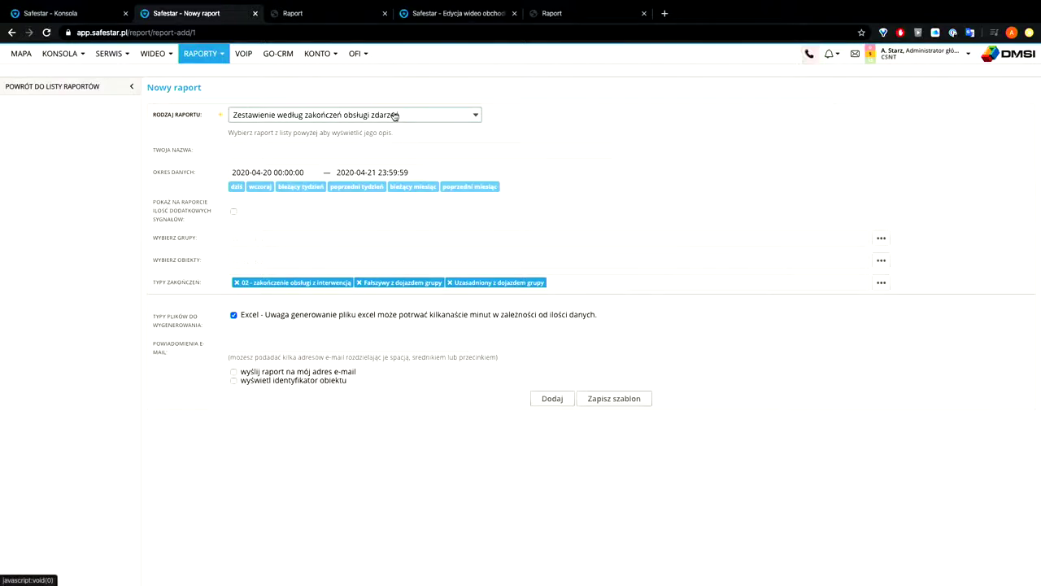
{"action": "left_click", "coordinate": [394, 116]}
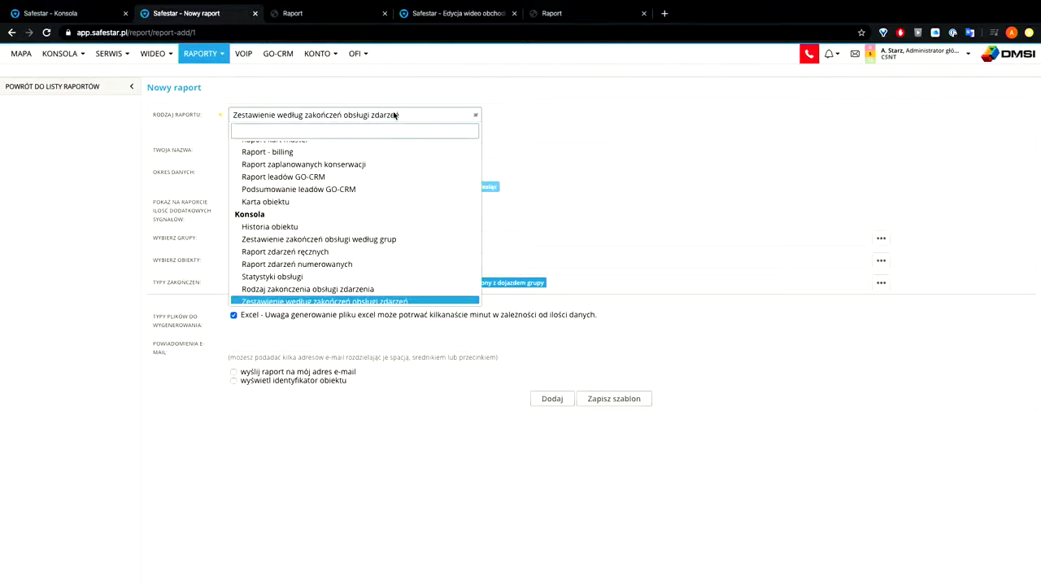
{"action": "type", "text": "odczyt"}
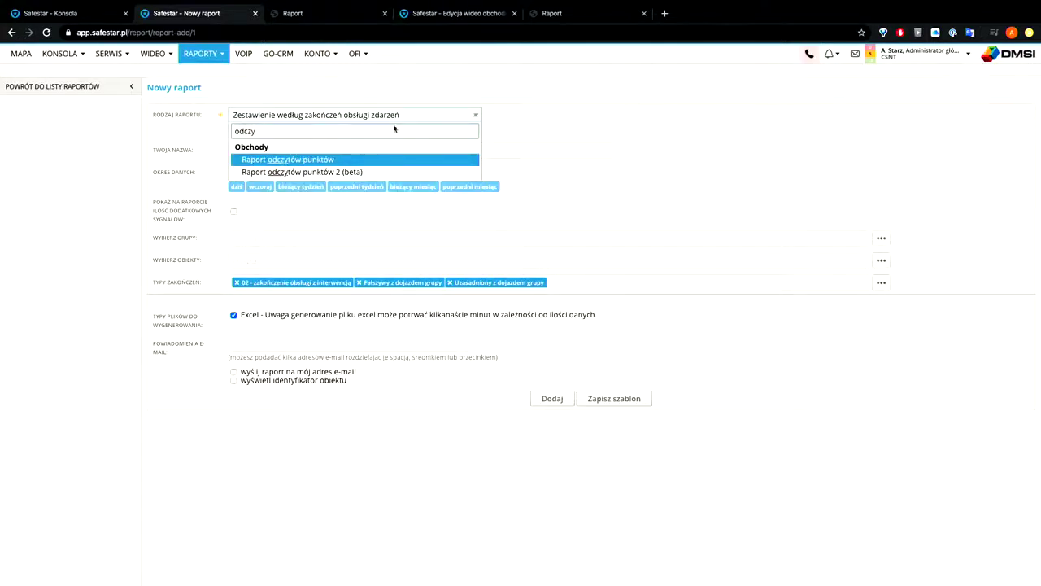
{"action": "left_click", "coordinate": [401, 160]}
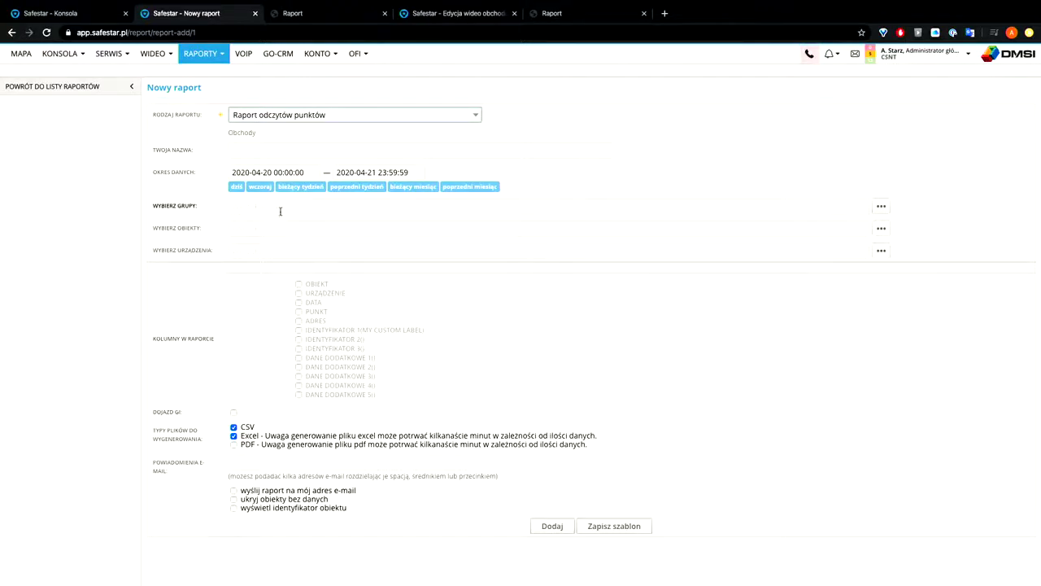
Tick the OBIEKT, URZĄDZENIE, DATA and PUNKT columns and the Dojazd GI option.
{"action": "left_click", "coordinate": [299, 284]}
{"action": "left_click", "coordinate": [298, 292]}
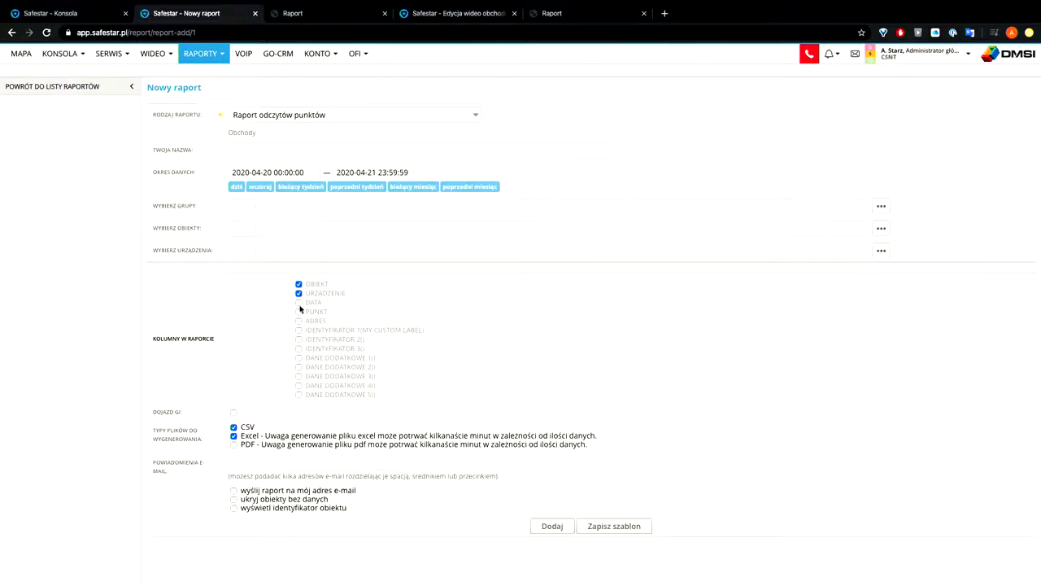
{"action": "left_click", "coordinate": [299, 303]}
{"action": "left_click", "coordinate": [299, 314]}
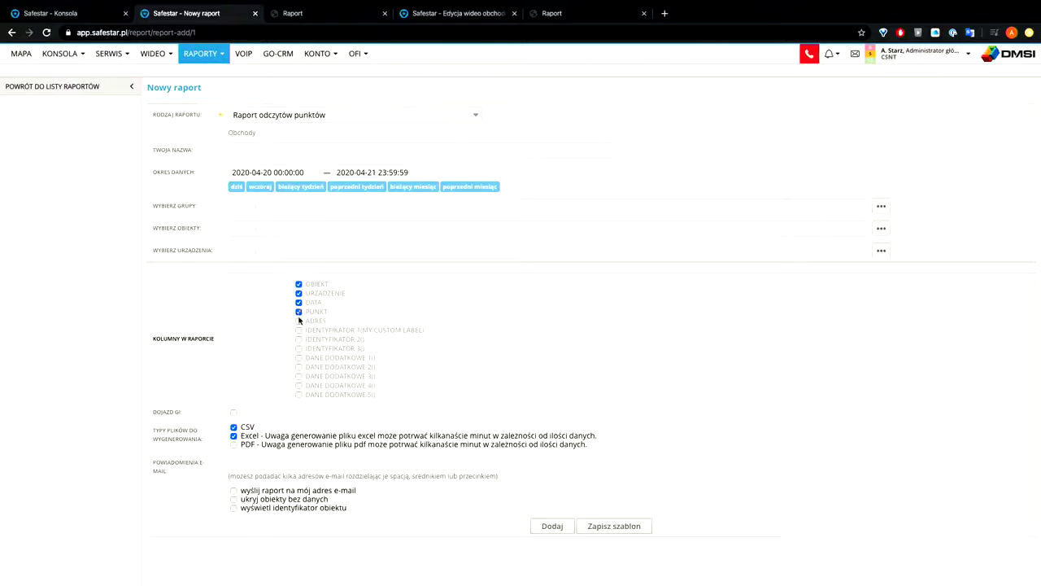
{"action": "left_click", "coordinate": [234, 413]}
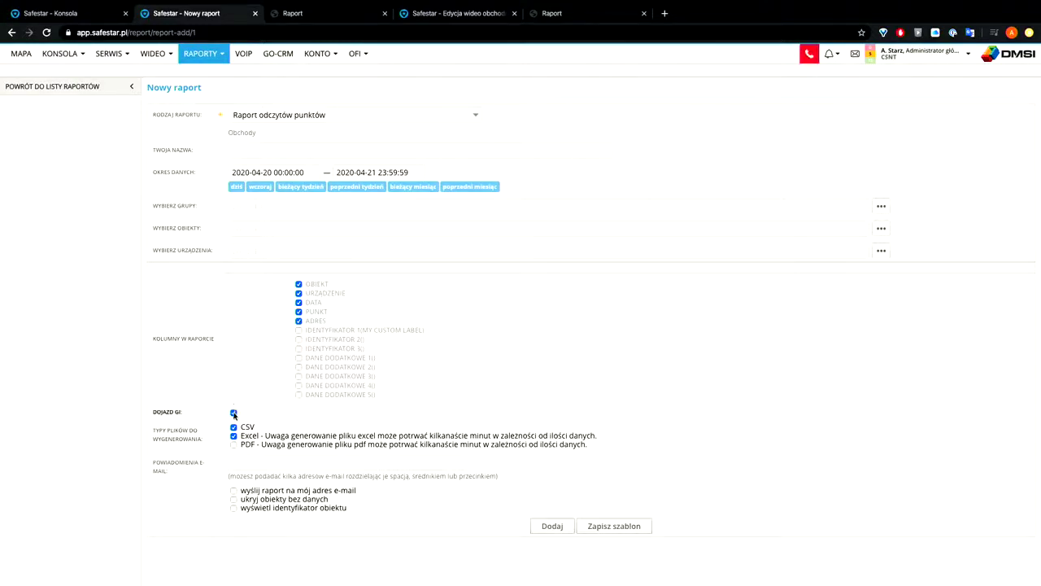